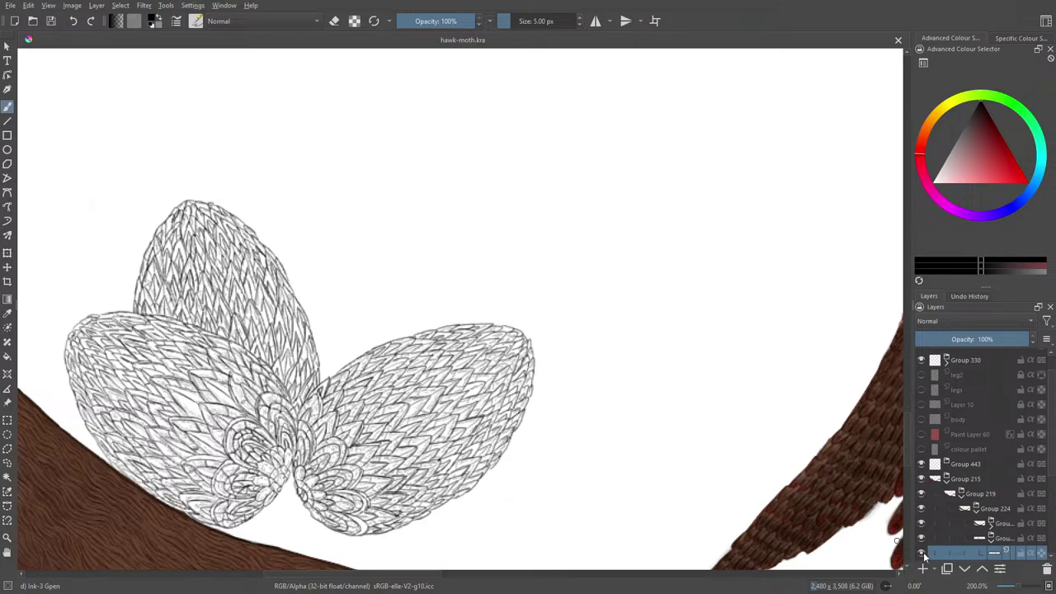
Identify the feather line-art layer by toggling its visibility, and add a new paint layer directly below it.
left_click(922, 554)
left_click(921, 554)
scroll(1051, 466, "down", 2)
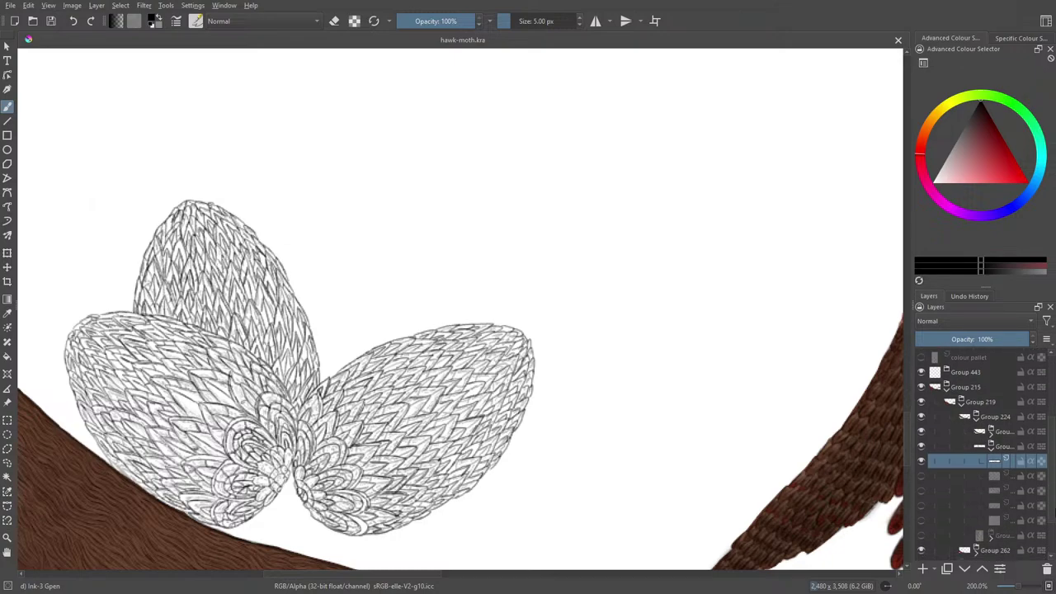
left_click(921, 459)
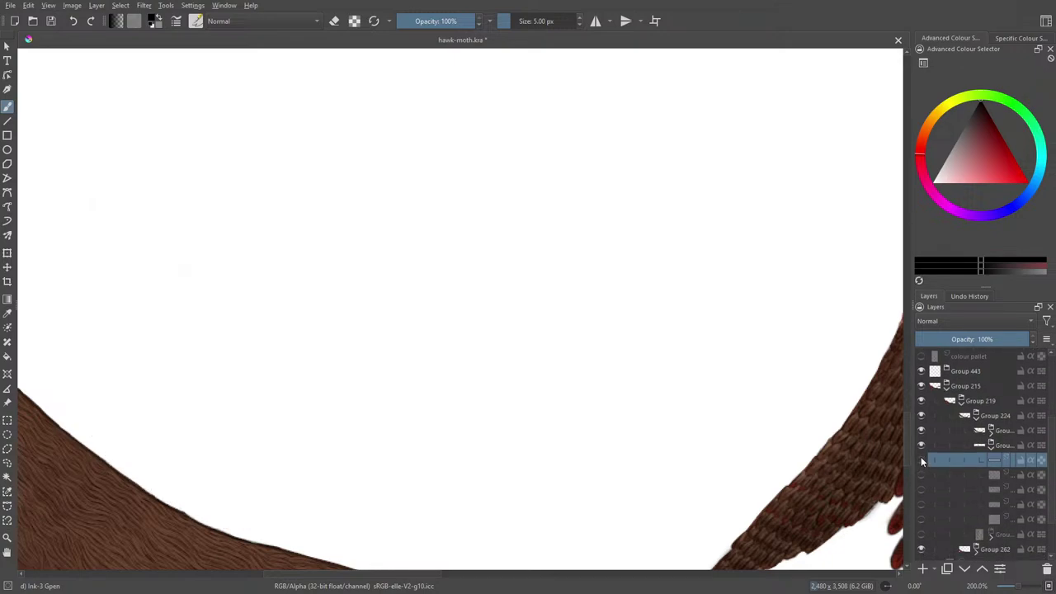
left_click(920, 458)
key("Insert")
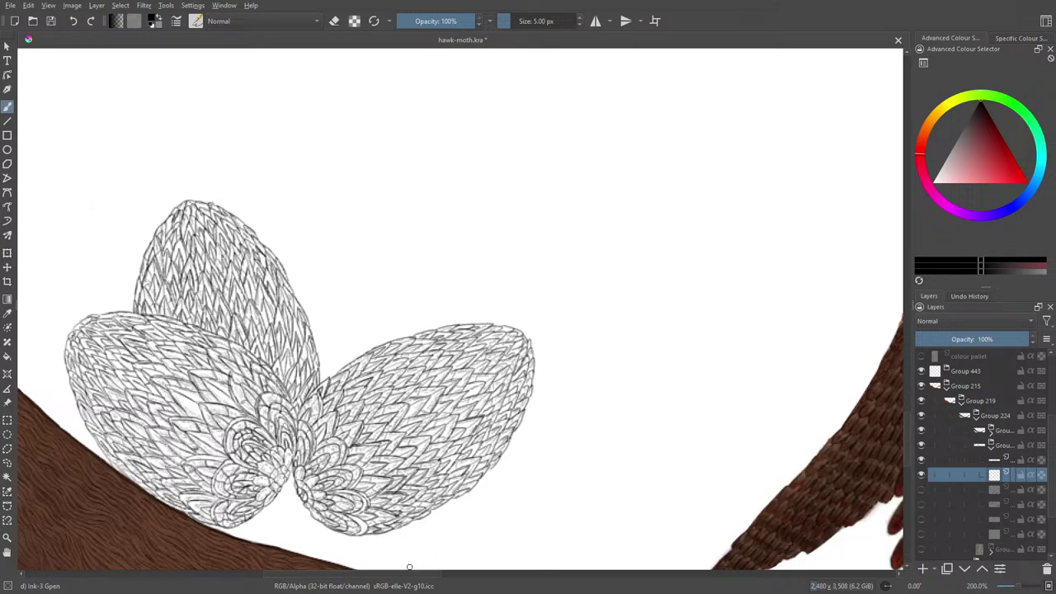
Sample a brown from the feathered body as the painting colour and return to the brush tool.
left_click_drag(408, 576, 470, 575)
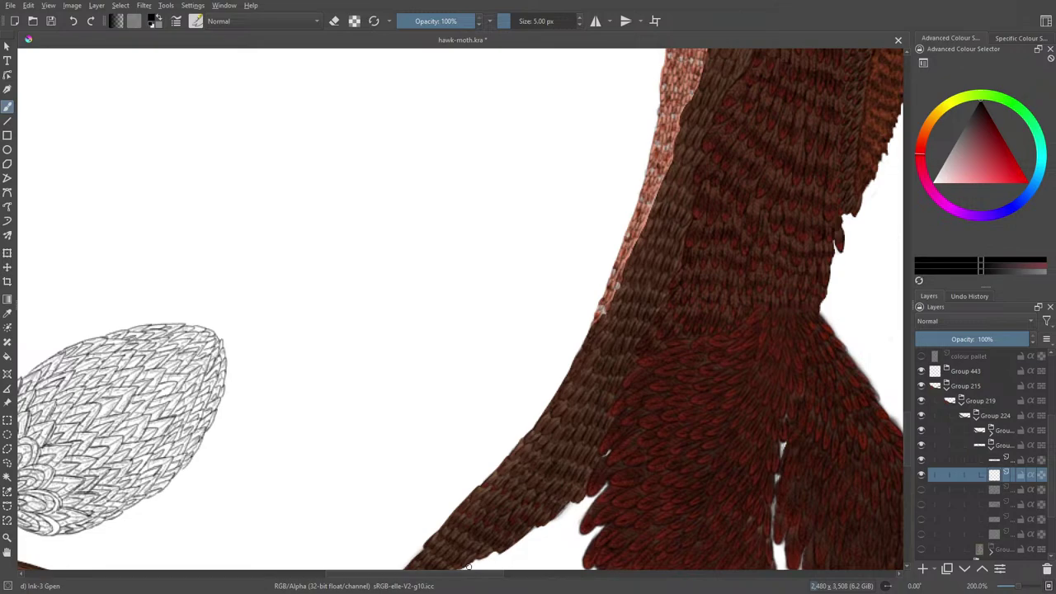
left_click(8, 312)
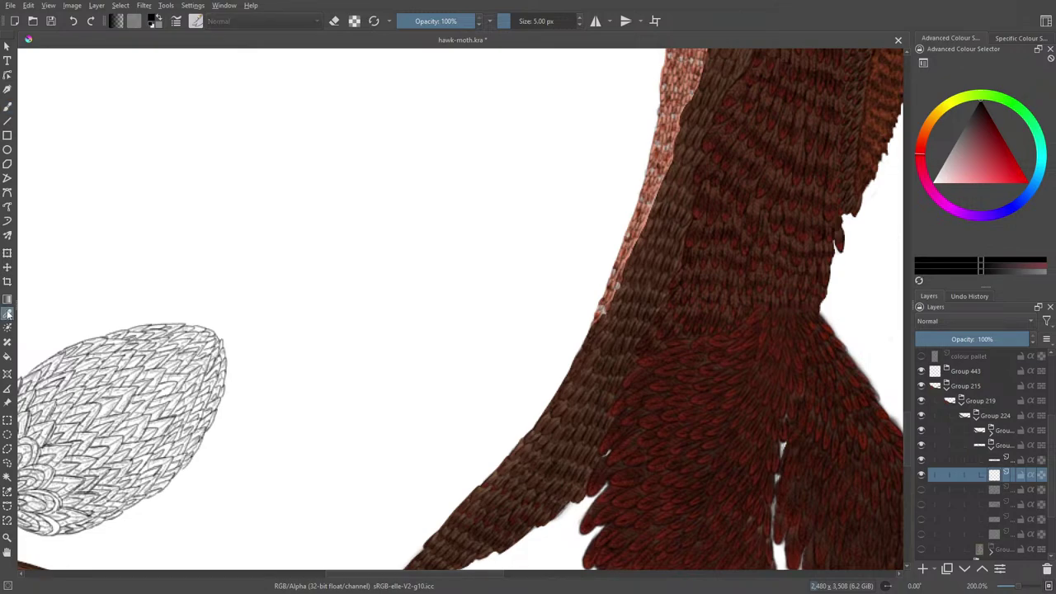
left_click(681, 193)
left_click_drag(681, 193, 693, 141)
left_click(7, 105)
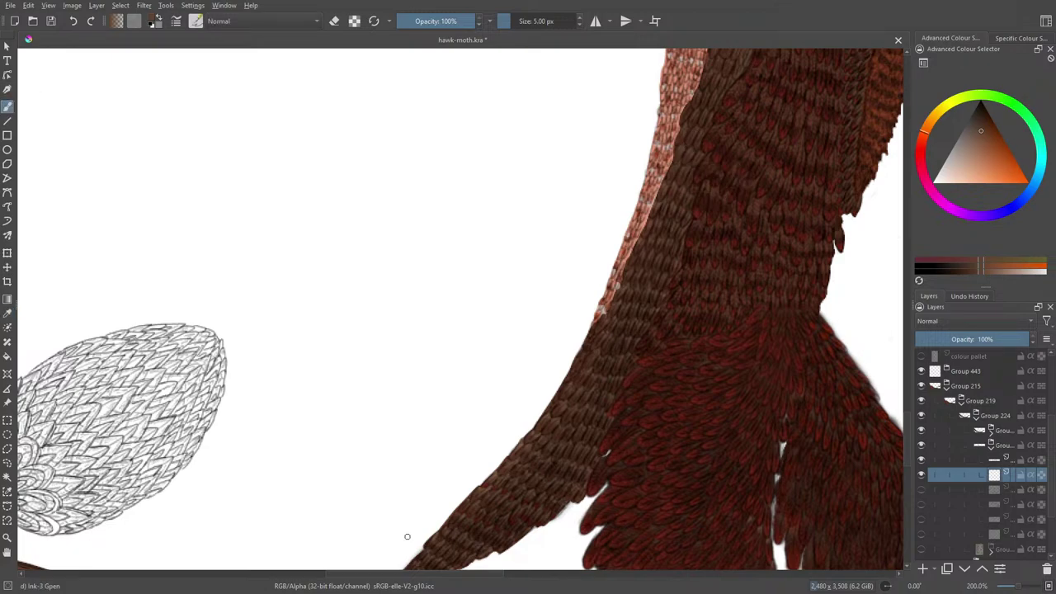
Set the Ink-3 Gpen brush size to 3.65 px for colouring the three sketched feather lobes.
left_click_drag(377, 578, 263, 578)
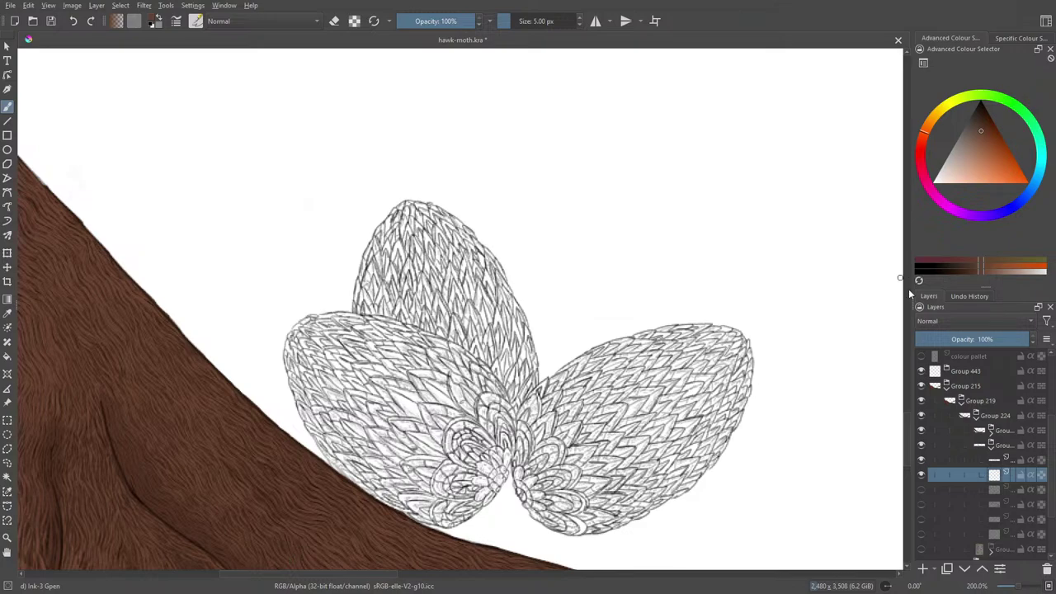
left_click_drag(911, 439, 910, 456)
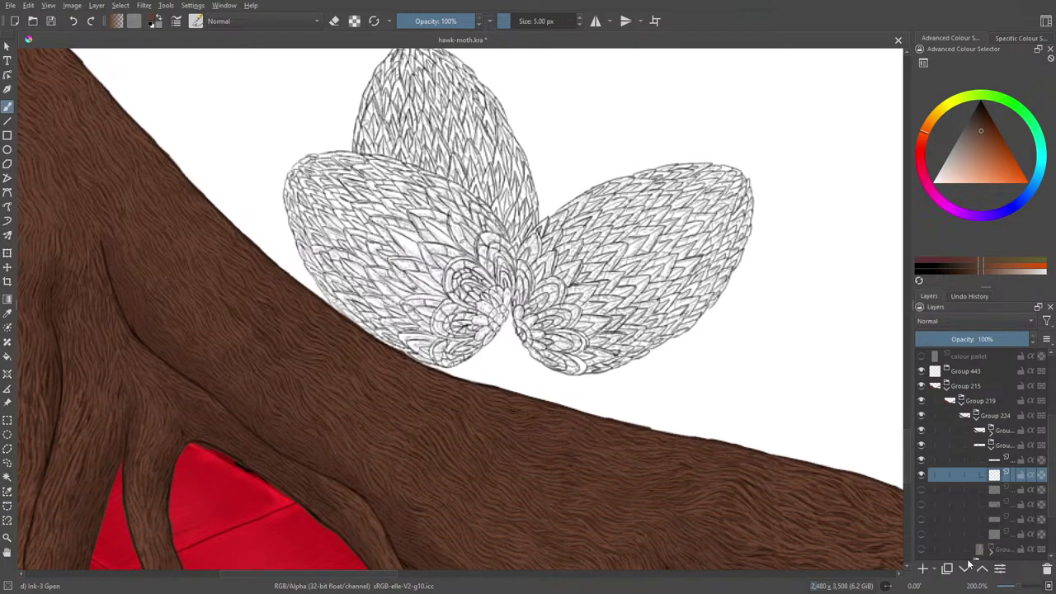
left_click(1021, 589)
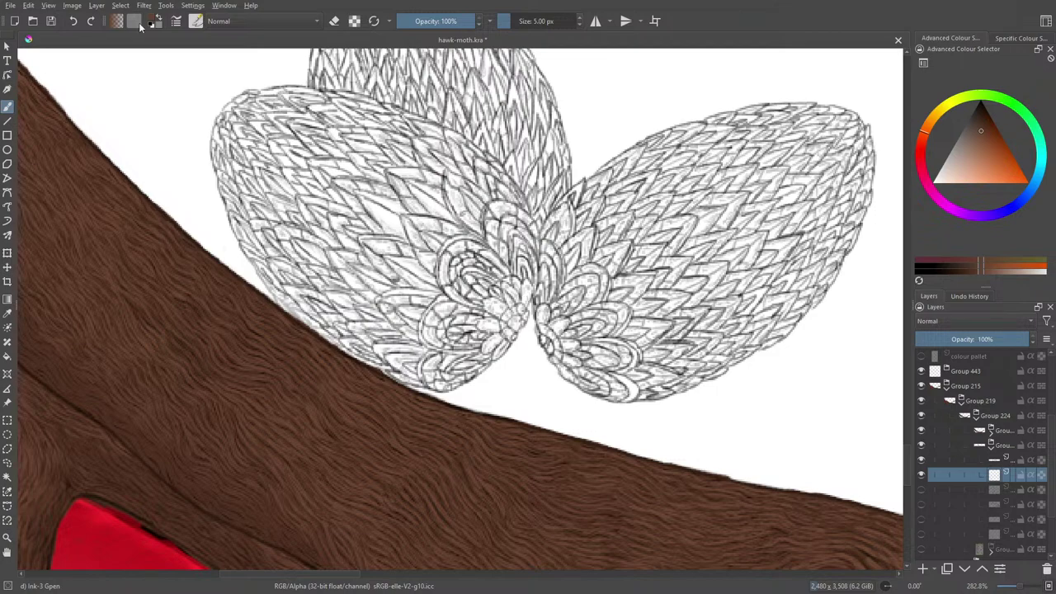
left_click(199, 21)
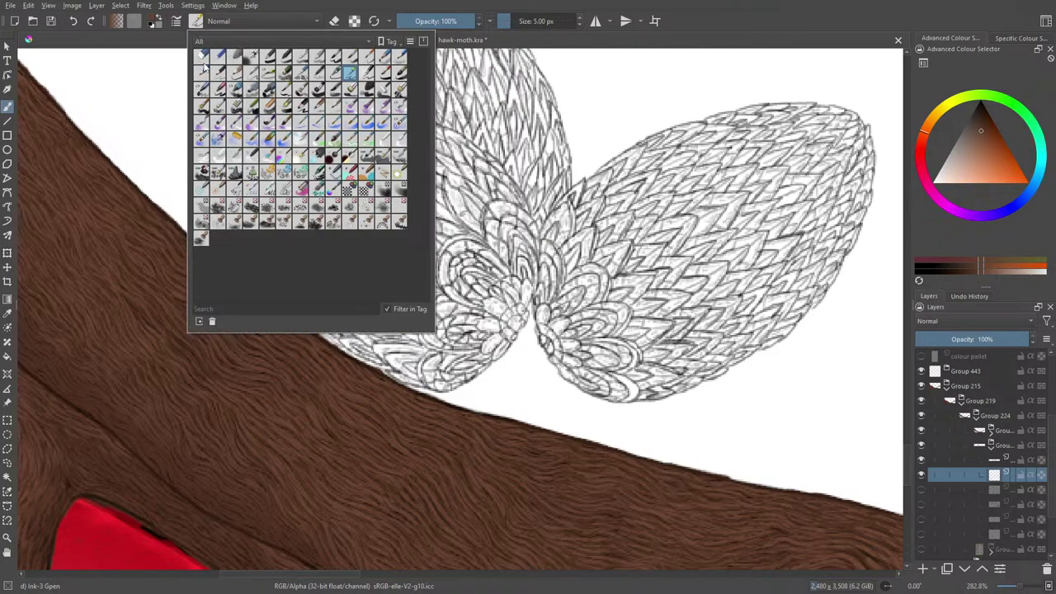
right_click(143, 166)
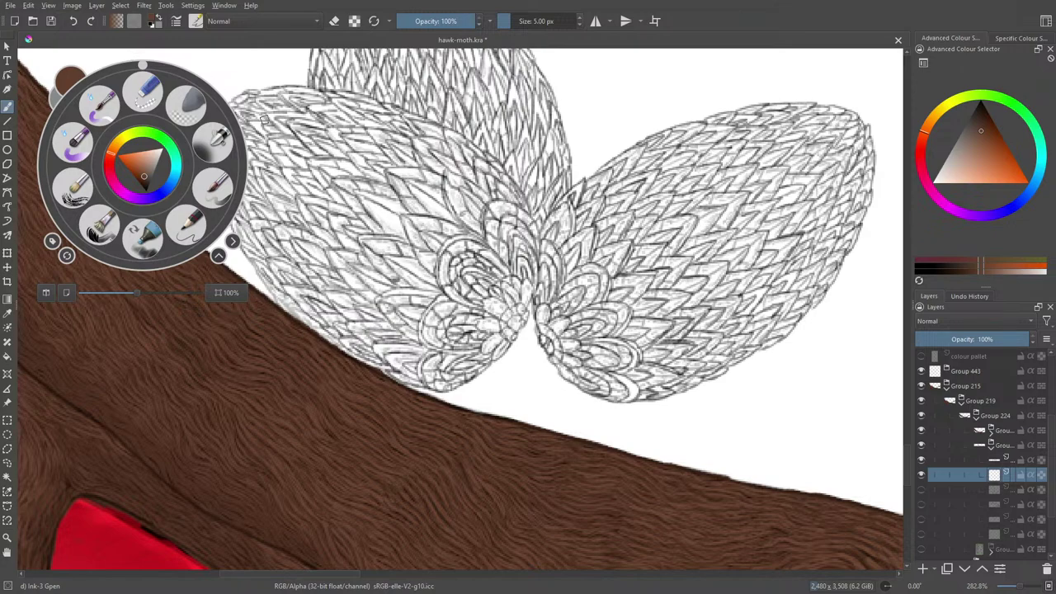
left_click(297, 148)
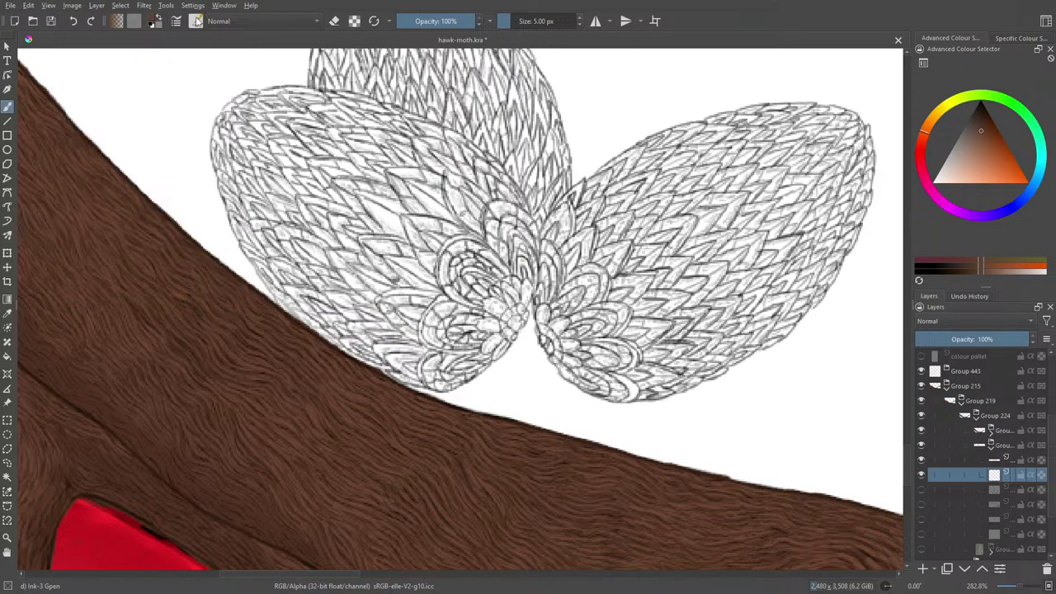
left_click(505, 22)
left_click_drag(506, 21, 512, 23)
Paint brown over the small scales at the base of the lobe touching the brown fur, rotating the canvas to 38.82°.
mouse_move(524, 299)
left_mouse_down()
mouse_move(504, 324)
mouse_move(521, 314)
mouse_move(509, 341)
mouse_move(515, 318)
mouse_move(495, 356)
left_mouse_up()
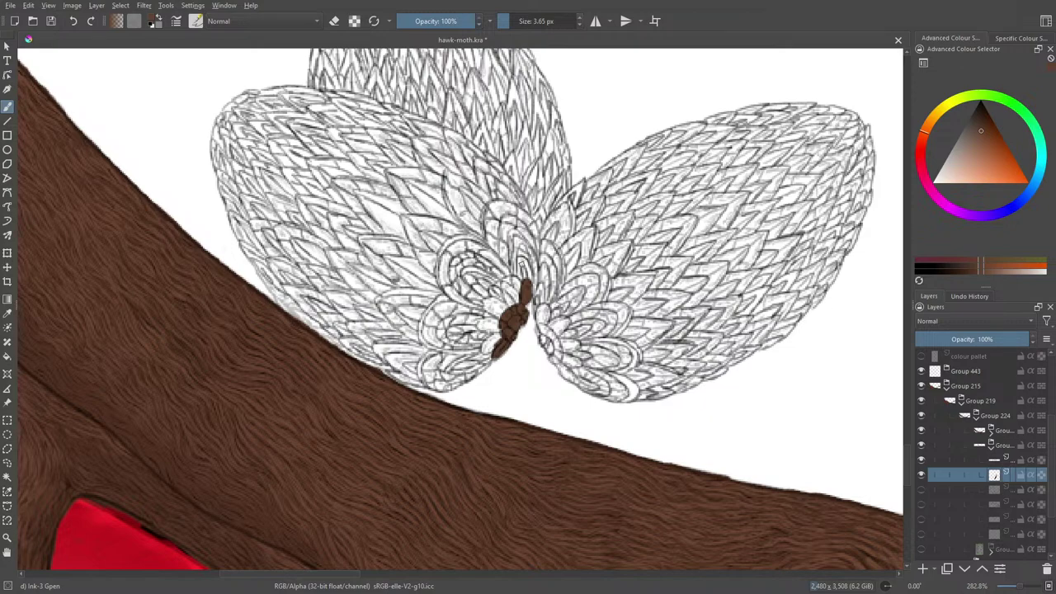
mouse_move(530, 284)
left_mouse_down()
mouse_move(513, 231)
mouse_move(522, 250)
mouse_move(520, 239)
mouse_move(514, 269)
mouse_move(515, 236)
mouse_move(532, 271)
mouse_move(522, 258)
mouse_move(521, 282)
mouse_move(532, 273)
mouse_move(532, 282)
mouse_move(515, 237)
left_mouse_up()
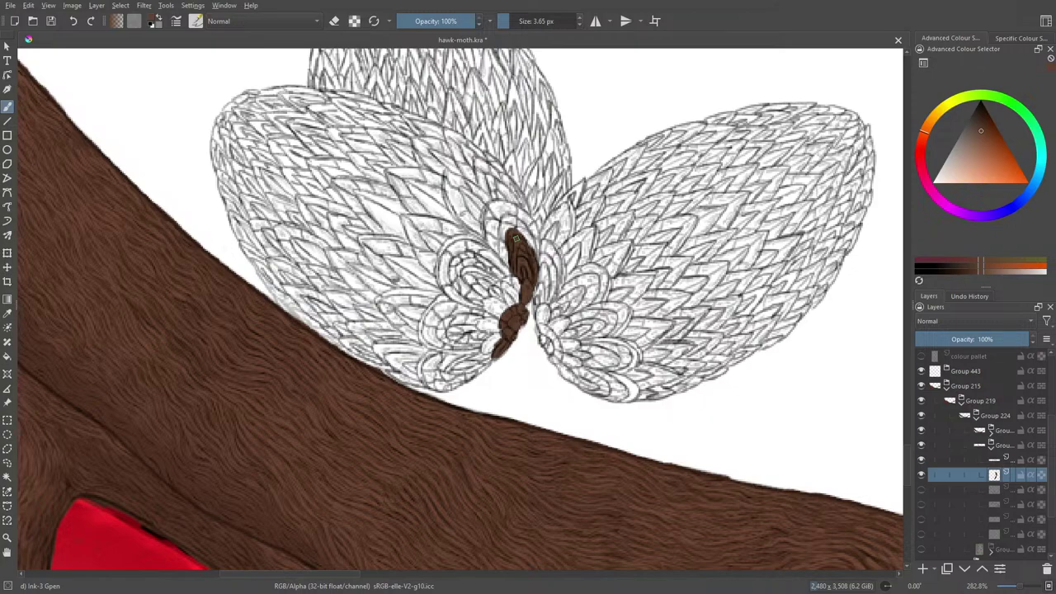
right_click(431, 295)
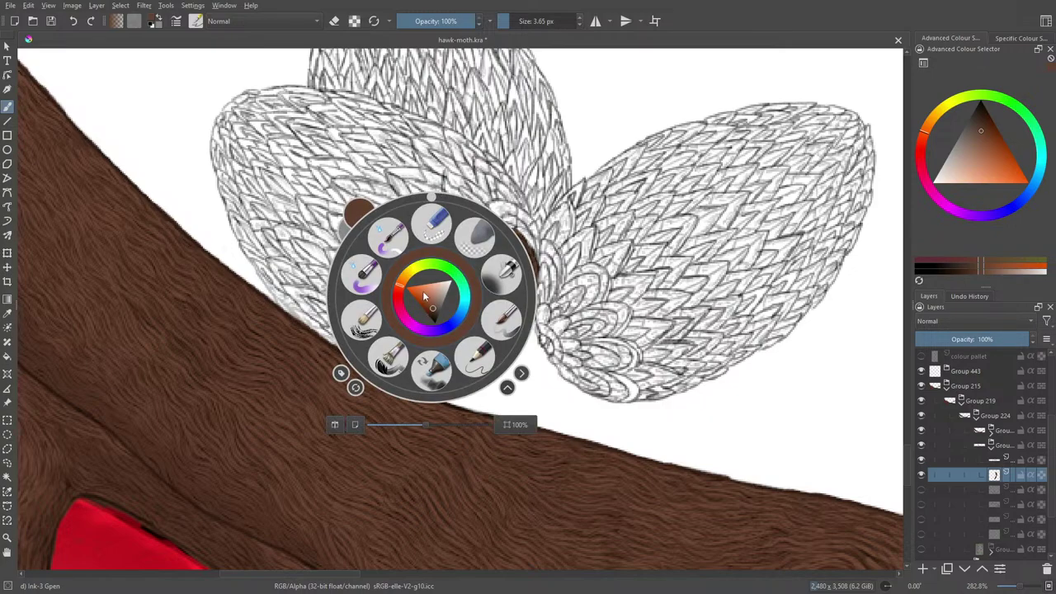
left_click_drag(431, 203, 495, 226)
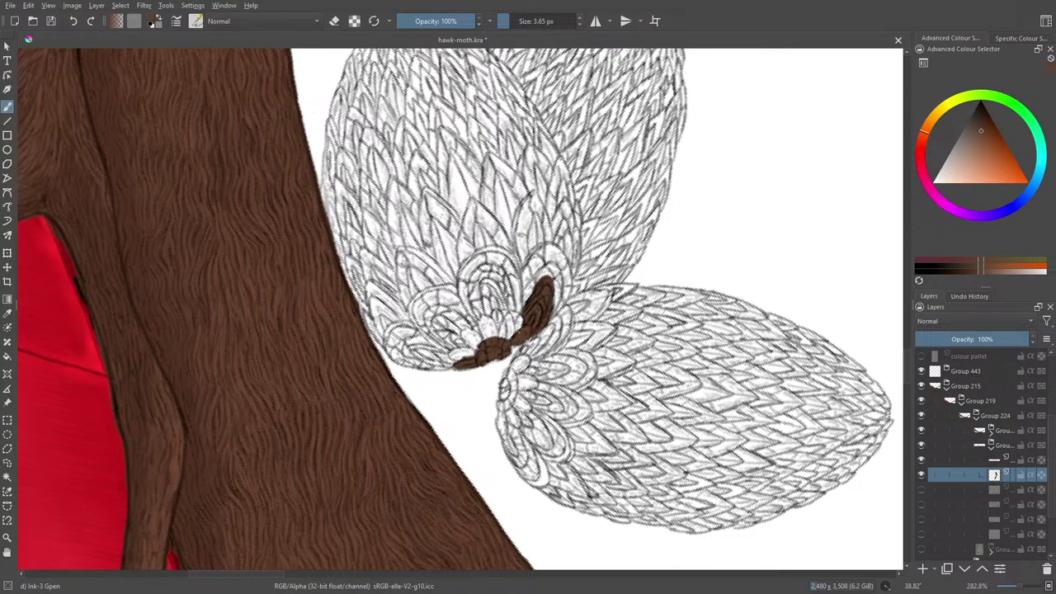
mouse_move(517, 316)
left_mouse_down()
mouse_move(499, 336)
mouse_move(505, 326)
mouse_move(495, 313)
mouse_move(487, 339)
mouse_move(495, 320)
mouse_move(449, 329)
mouse_move(474, 345)
left_mouse_up()
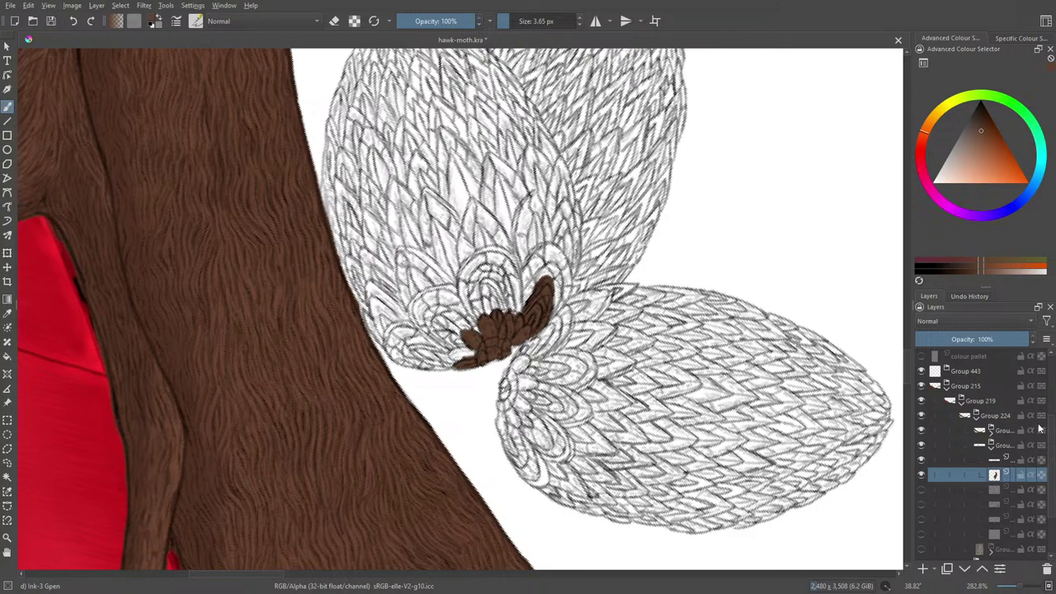
Hide the Background layer and fill the two rounded scale clusters at the inner side of the lobe's base with brown.
scroll(1040, 429, "down", 3)
left_click(920, 556)
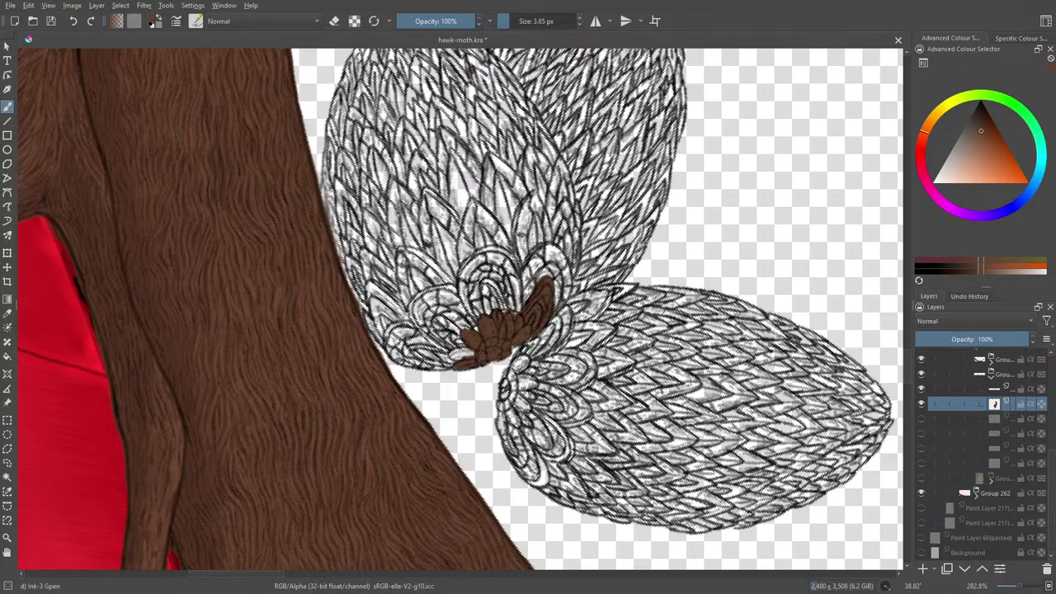
mouse_move(556, 313)
left_mouse_down()
mouse_move(567, 262)
mouse_move(560, 305)
mouse_move(558, 264)
mouse_move(546, 275)
mouse_move(562, 266)
mouse_move(535, 283)
mouse_move(542, 274)
left_mouse_up()
mouse_move(520, 312)
left_mouse_down()
mouse_move(533, 250)
mouse_move(524, 266)
mouse_move(549, 245)
mouse_move(550, 264)
mouse_move(557, 251)
mouse_move(565, 259)
left_mouse_up()
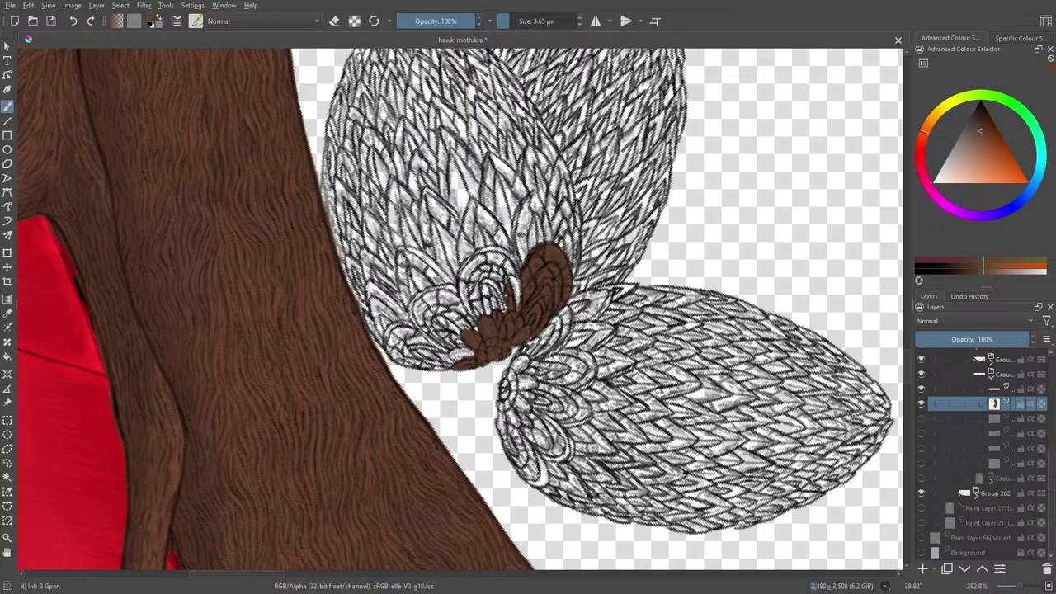
mouse_move(498, 269)
left_mouse_down()
mouse_move(500, 294)
mouse_move(508, 305)
mouse_move(513, 287)
mouse_move(518, 312)
mouse_move(513, 252)
mouse_move(485, 245)
mouse_move(459, 282)
mouse_move(475, 316)
mouse_move(462, 274)
mouse_move(477, 260)
mouse_move(482, 286)
mouse_move(485, 264)
mouse_move(500, 279)
mouse_move(482, 265)
mouse_move(507, 272)
mouse_move(487, 260)
left_mouse_up()
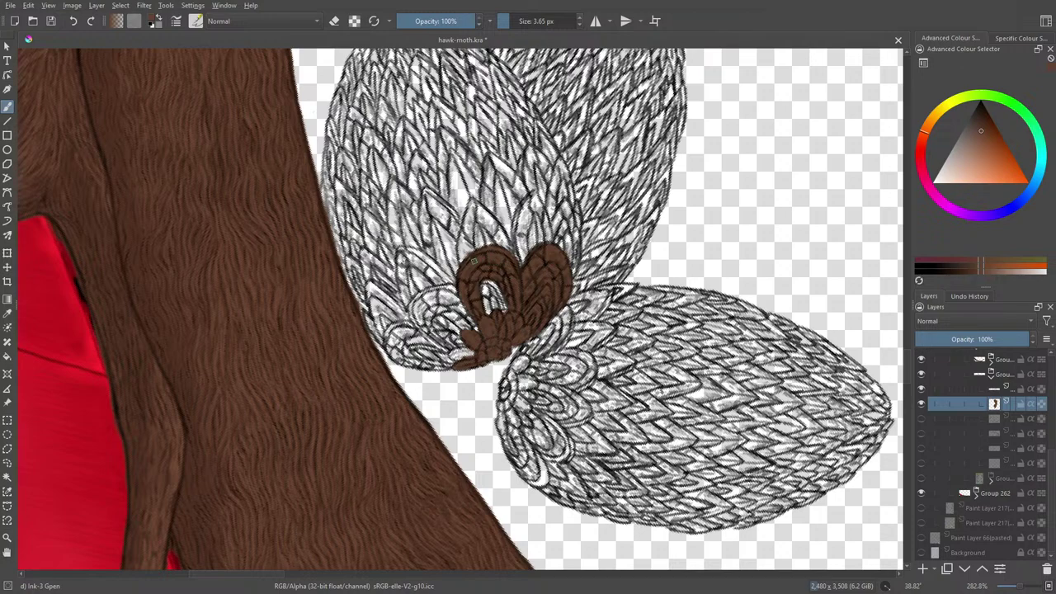
mouse_move(491, 316)
left_mouse_down()
mouse_move(500, 288)
mouse_move(488, 287)
mouse_move(487, 312)
mouse_move(479, 281)
left_mouse_up()
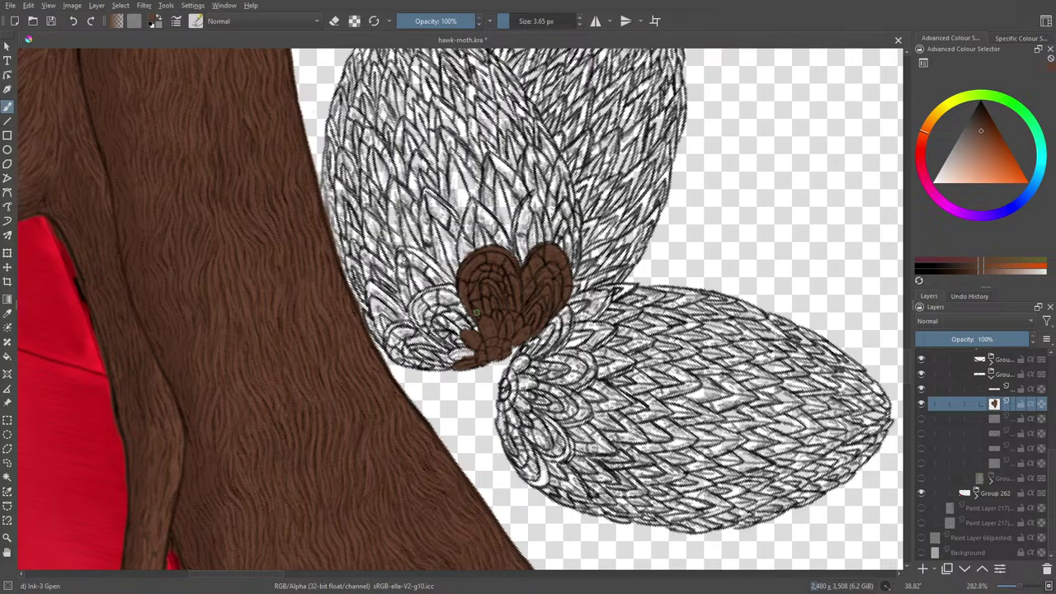
Rotate the canvas to 81.21° and fill the remaining rounded scale clusters beside the brown fur with brown.
right_click(476, 312)
left_click_drag(413, 417, 349, 389)
right_click(438, 291)
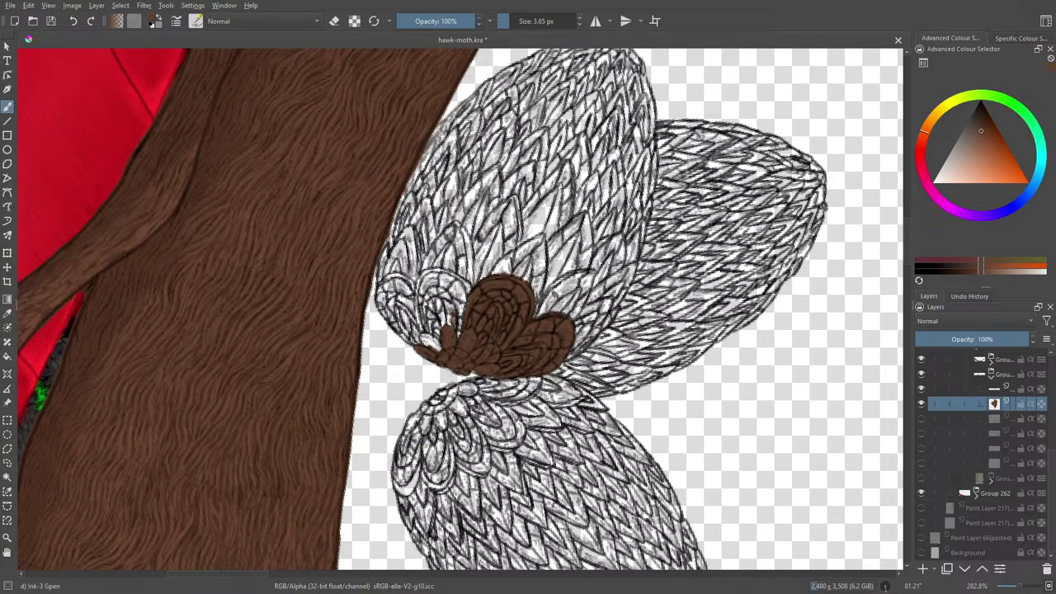
mouse_move(455, 334)
left_mouse_down()
mouse_move(452, 305)
mouse_move(457, 285)
mouse_move(465, 309)
mouse_move(458, 284)
mouse_move(469, 280)
mouse_move(424, 272)
mouse_move(424, 333)
mouse_move(429, 302)
mouse_move(434, 334)
mouse_move(447, 289)
mouse_move(450, 320)
left_mouse_up()
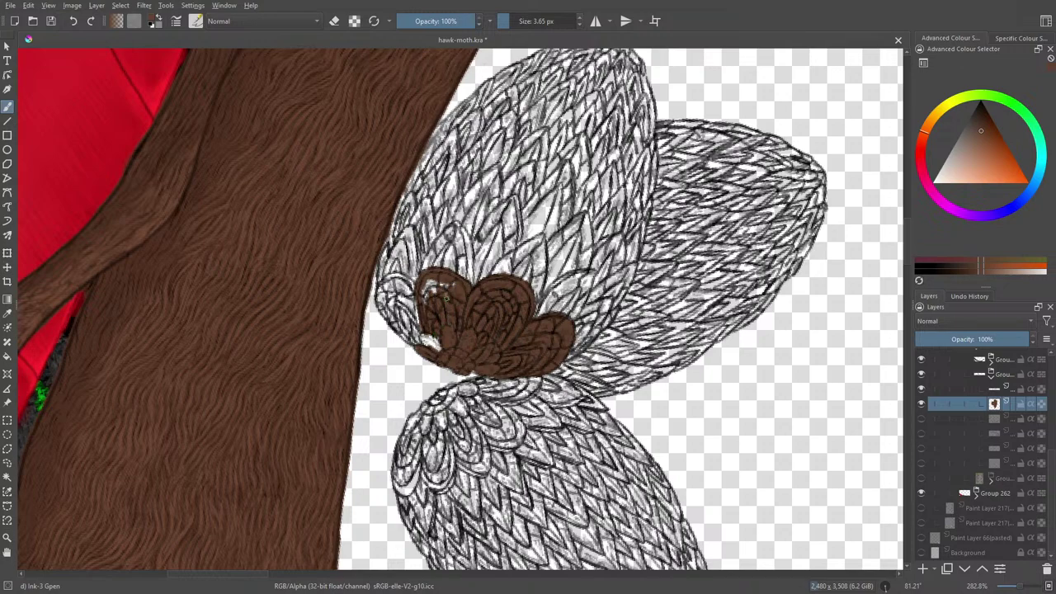
mouse_move(446, 298)
left_mouse_down()
mouse_move(430, 312)
mouse_move(424, 287)
left_mouse_up()
mouse_move(430, 342)
left_mouse_down()
mouse_move(411, 342)
mouse_move(390, 320)
mouse_move(403, 331)
mouse_move(398, 316)
mouse_move(412, 324)
mouse_move(393, 289)
mouse_move(391, 313)
mouse_move(379, 294)
mouse_move(378, 305)
mouse_move(384, 282)
mouse_move(413, 298)
mouse_move(393, 279)
left_mouse_up()
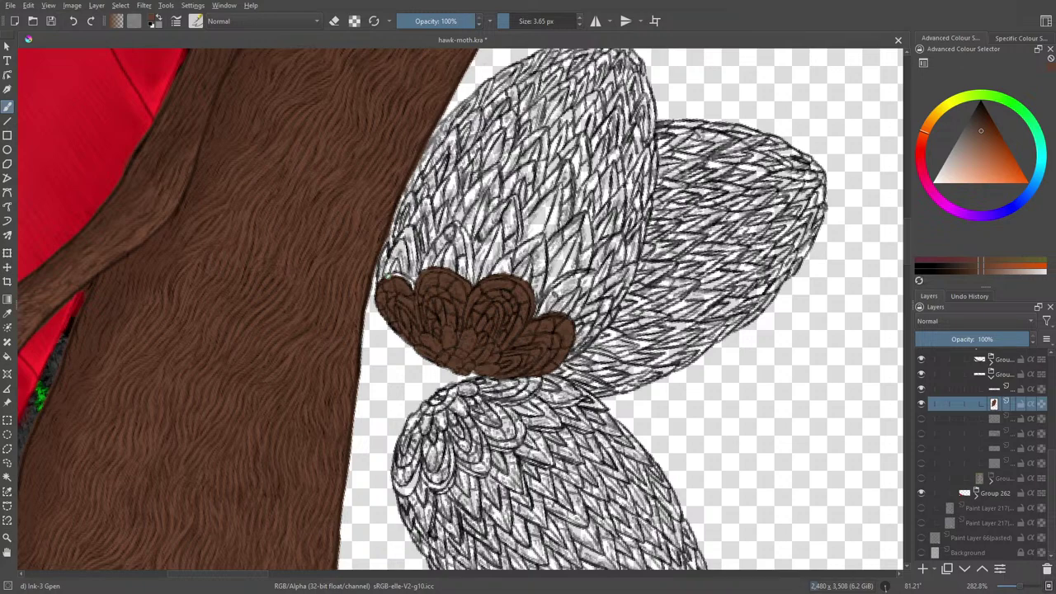
Paint the first row of pointed feathers around the rounded clusters brown, across the full width of the lobe.
mouse_move(409, 283)
left_mouse_down()
mouse_move(378, 288)
mouse_move(400, 236)
mouse_move(413, 248)
mouse_move(412, 278)
mouse_move(414, 259)
mouse_move(402, 279)
mouse_move(402, 245)
left_mouse_up()
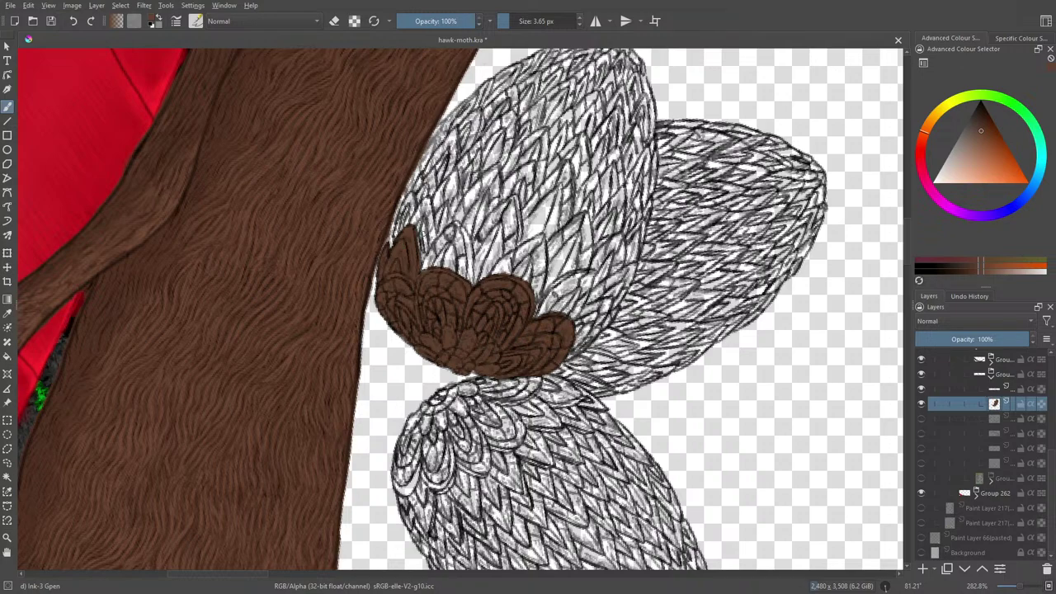
mouse_move(420, 234)
left_mouse_down()
mouse_move(419, 272)
mouse_move(439, 239)
mouse_move(443, 256)
mouse_move(454, 223)
mouse_move(460, 276)
mouse_move(467, 226)
mouse_move(472, 281)
mouse_move(452, 243)
mouse_move(437, 264)
mouse_move(443, 247)
left_mouse_up()
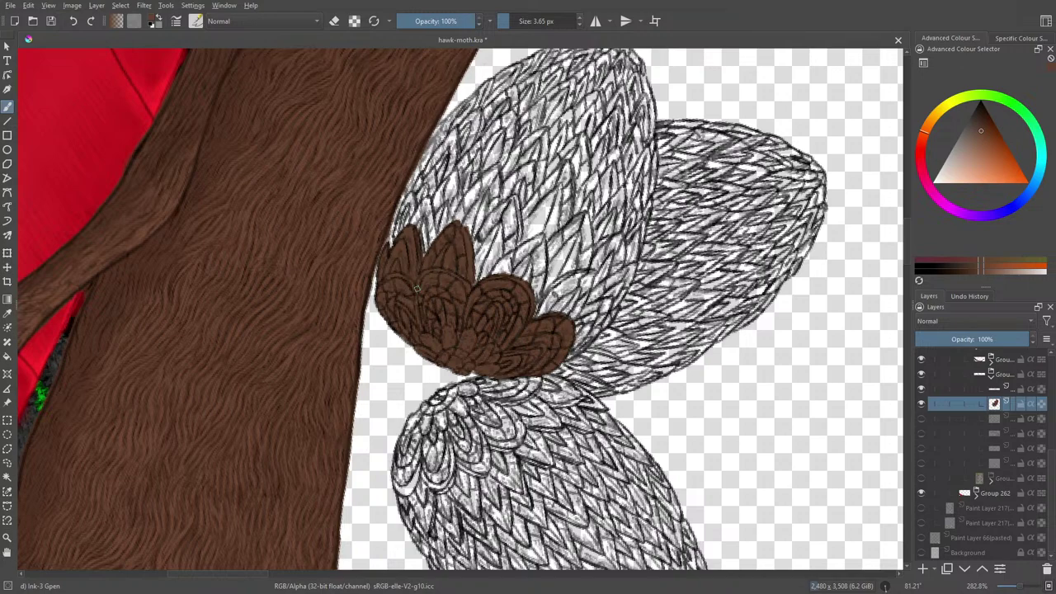
mouse_move(484, 232)
left_mouse_down()
mouse_move(481, 241)
mouse_move(516, 193)
mouse_move(507, 251)
mouse_move(513, 206)
mouse_move(518, 237)
mouse_move(487, 274)
mouse_move(498, 246)
mouse_move(476, 266)
mouse_move(498, 230)
mouse_move(493, 239)
left_mouse_up()
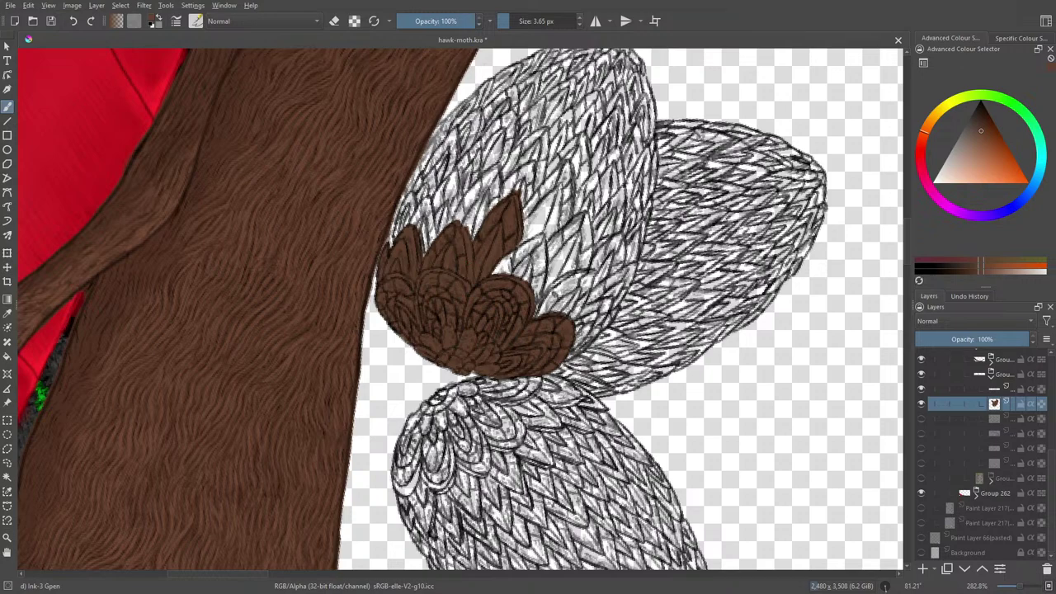
mouse_move(566, 360)
left_mouse_down()
mouse_move(603, 302)
mouse_move(579, 316)
mouse_move(607, 312)
mouse_move(597, 323)
left_mouse_up()
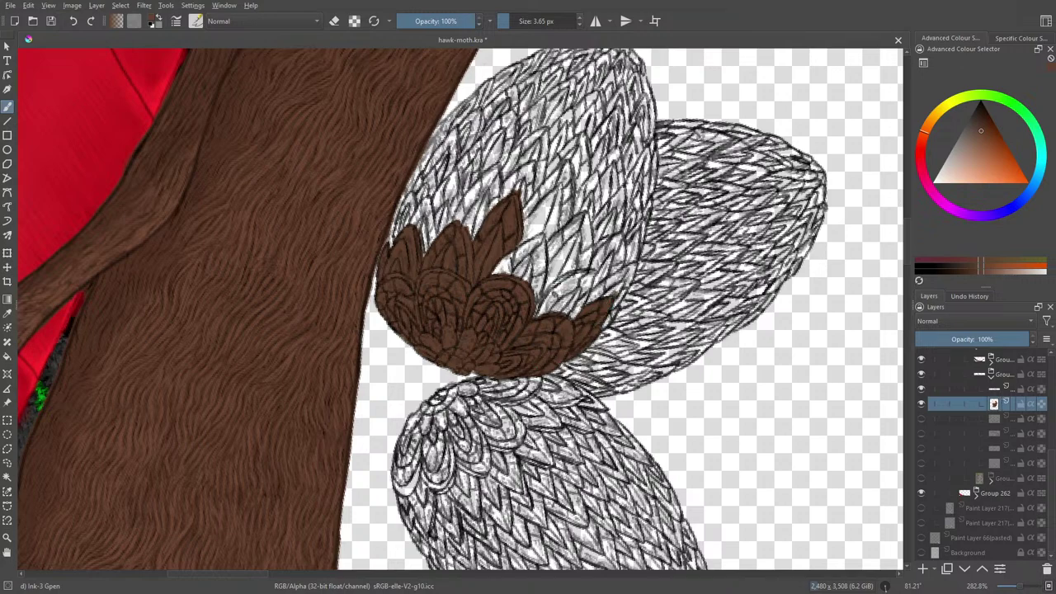
mouse_move(581, 297)
left_mouse_down()
mouse_move(568, 315)
mouse_move(579, 285)
mouse_move(554, 316)
mouse_move(584, 272)
mouse_move(535, 315)
mouse_move(576, 270)
mouse_move(538, 280)
mouse_move(539, 306)
mouse_move(542, 237)
mouse_move(534, 280)
mouse_move(528, 255)
mouse_move(525, 268)
mouse_move(533, 298)
mouse_move(521, 246)
mouse_move(492, 277)
mouse_move(516, 262)
mouse_move(510, 283)
left_mouse_up()
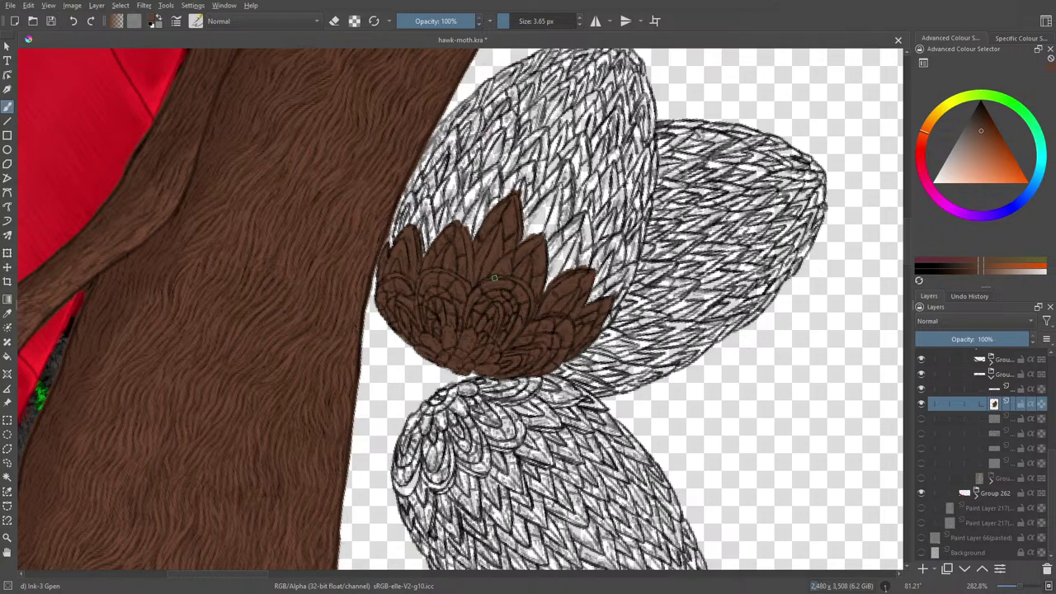
Extend the brown fill to the next row of pointed feathers, from the middle of the lobe to its outer edge.
scroll(906, 259, "up", 3)
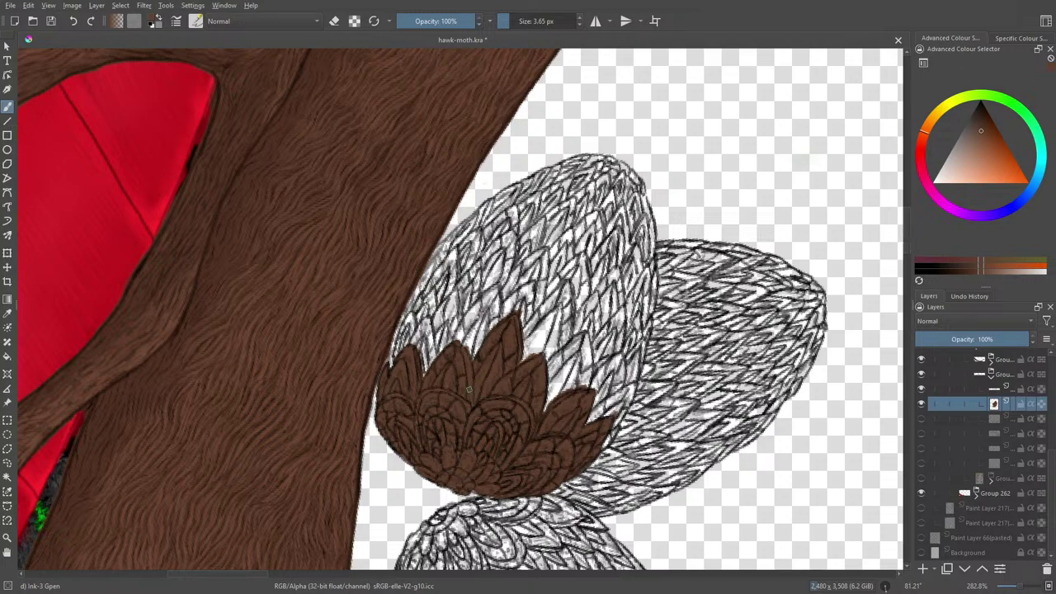
mouse_move(460, 346)
left_mouse_down()
mouse_move(486, 344)
mouse_move(477, 320)
mouse_move(459, 351)
mouse_move(472, 322)
mouse_move(456, 334)
mouse_move(495, 292)
mouse_move(491, 340)
mouse_move(493, 321)
left_mouse_up()
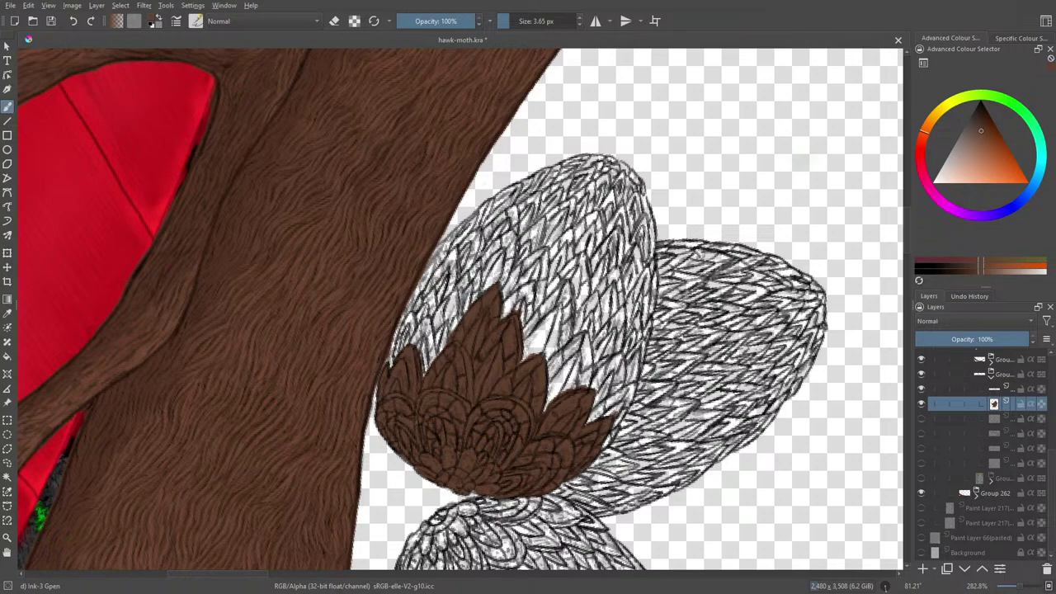
mouse_move(535, 321)
left_mouse_down()
mouse_move(561, 282)
mouse_move(557, 296)
mouse_move(563, 287)
mouse_move(573, 305)
mouse_move(571, 295)
mouse_move(567, 327)
mouse_move(563, 306)
mouse_move(565, 338)
mouse_move(551, 320)
mouse_move(565, 297)
mouse_move(544, 358)
mouse_move(560, 335)
mouse_move(520, 361)
mouse_move(547, 318)
left_mouse_up()
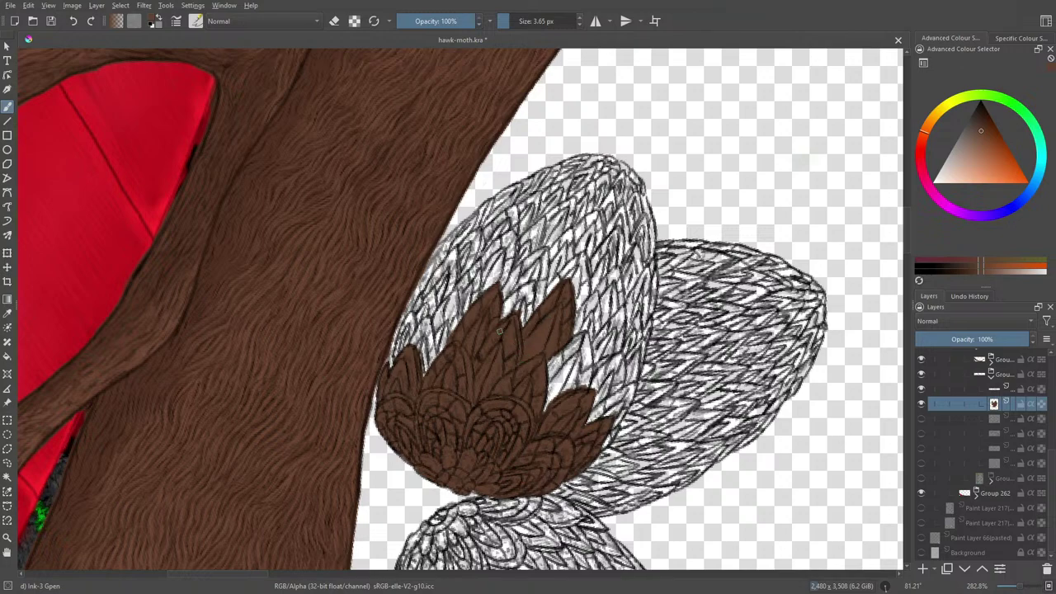
mouse_move(586, 339)
left_mouse_down()
mouse_move(578, 384)
mouse_move(589, 368)
mouse_move(588, 383)
mouse_move(577, 347)
mouse_move(571, 387)
left_mouse_up()
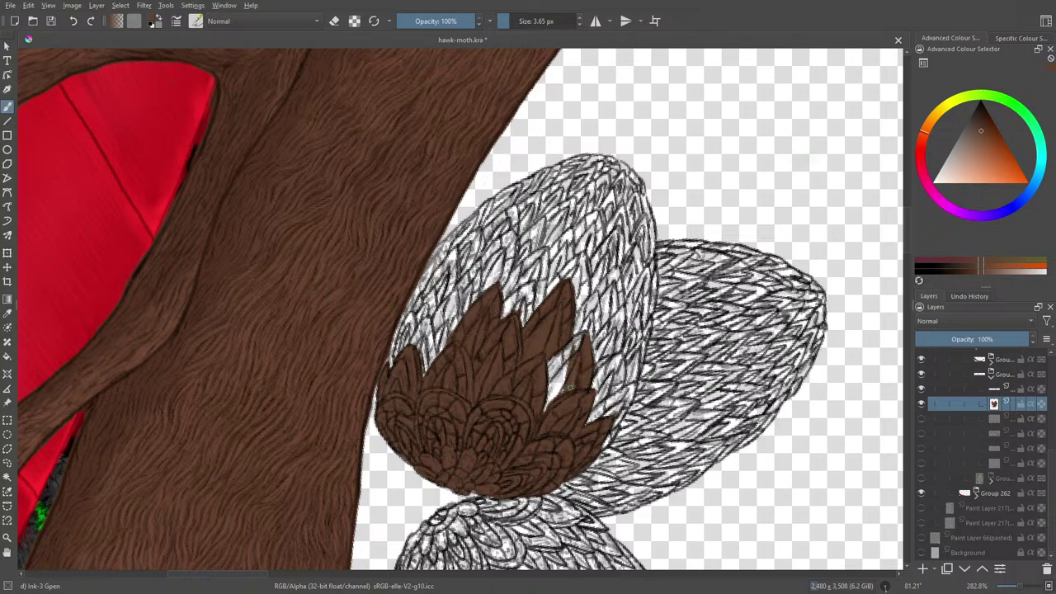
mouse_move(577, 335)
left_mouse_down()
mouse_move(544, 367)
mouse_move(542, 383)
mouse_move(573, 347)
mouse_move(544, 382)
mouse_move(544, 396)
mouse_move(576, 357)
mouse_move(537, 418)
left_mouse_up()
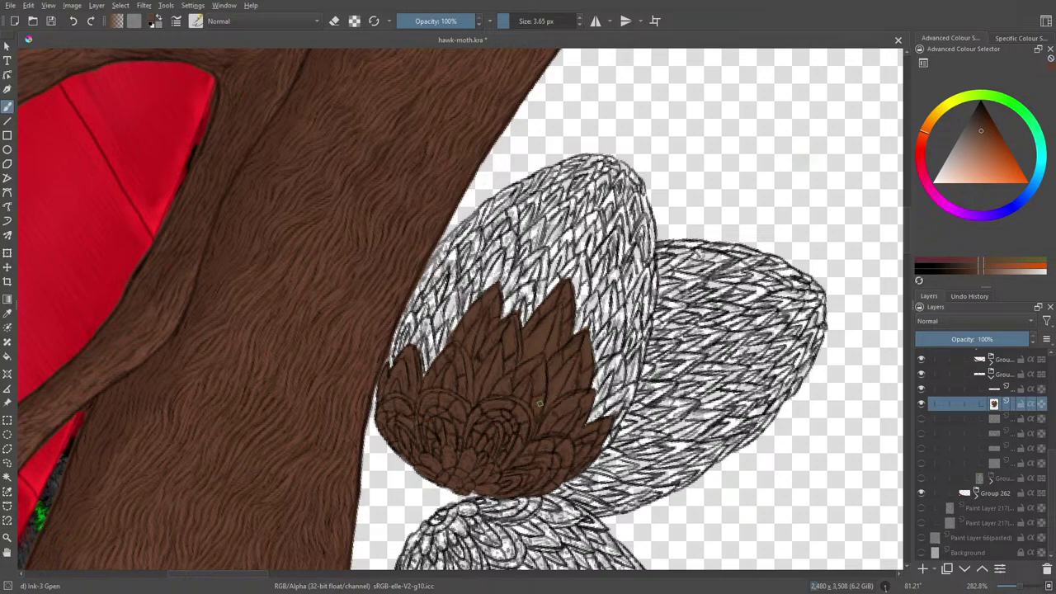
mouse_move(597, 381)
left_mouse_down()
mouse_move(601, 389)
mouse_move(602, 366)
mouse_move(615, 360)
mouse_move(603, 371)
mouse_move(612, 377)
mouse_move(618, 356)
mouse_move(610, 394)
mouse_move(594, 397)
mouse_move(624, 402)
mouse_move(613, 434)
mouse_move(625, 390)
left_mouse_up()
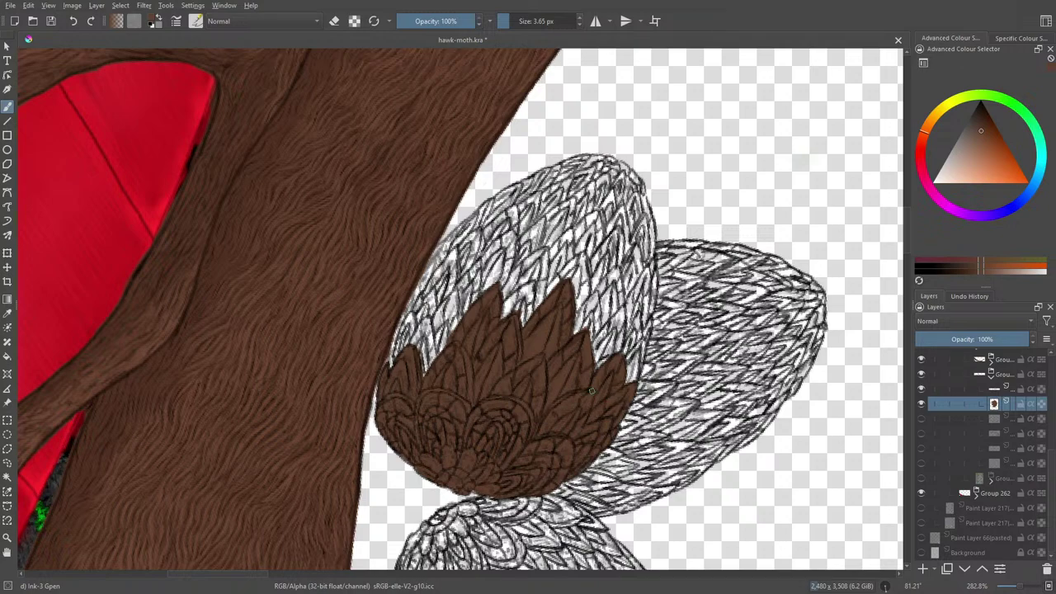
Fill the pointed feathers along the first lobe's inner edge, beside the brown fur, with brown.
mouse_move(417, 360)
left_mouse_down()
mouse_move(431, 325)
mouse_move(429, 368)
mouse_move(422, 343)
mouse_move(423, 365)
mouse_move(410, 340)
mouse_move(425, 319)
mouse_move(410, 343)
mouse_move(411, 318)
mouse_move(400, 359)
left_mouse_up()
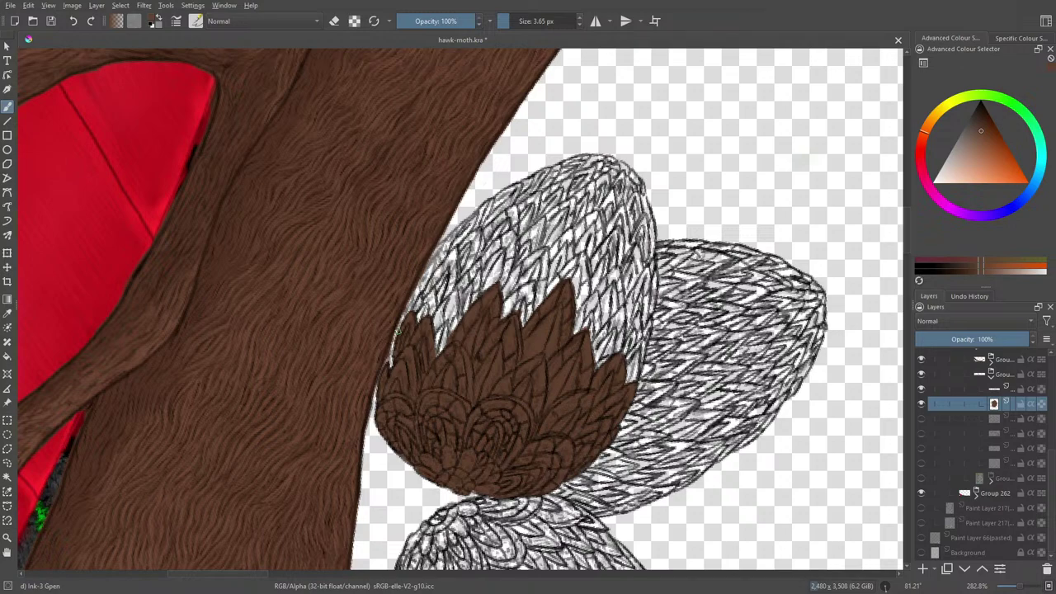
mouse_move(442, 330)
left_mouse_down()
mouse_move(436, 351)
mouse_move(450, 346)
mouse_move(387, 371)
left_mouse_up()
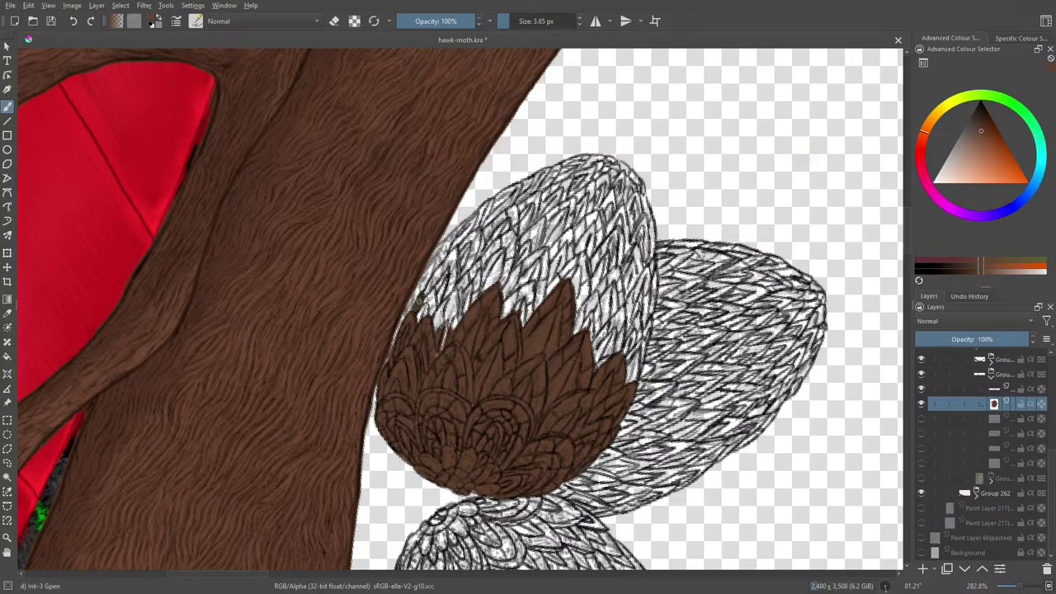
left_click_drag(422, 292, 386, 367)
mouse_move(419, 294)
left_mouse_down()
mouse_move(434, 261)
mouse_move(406, 297)
mouse_move(477, 218)
left_mouse_up()
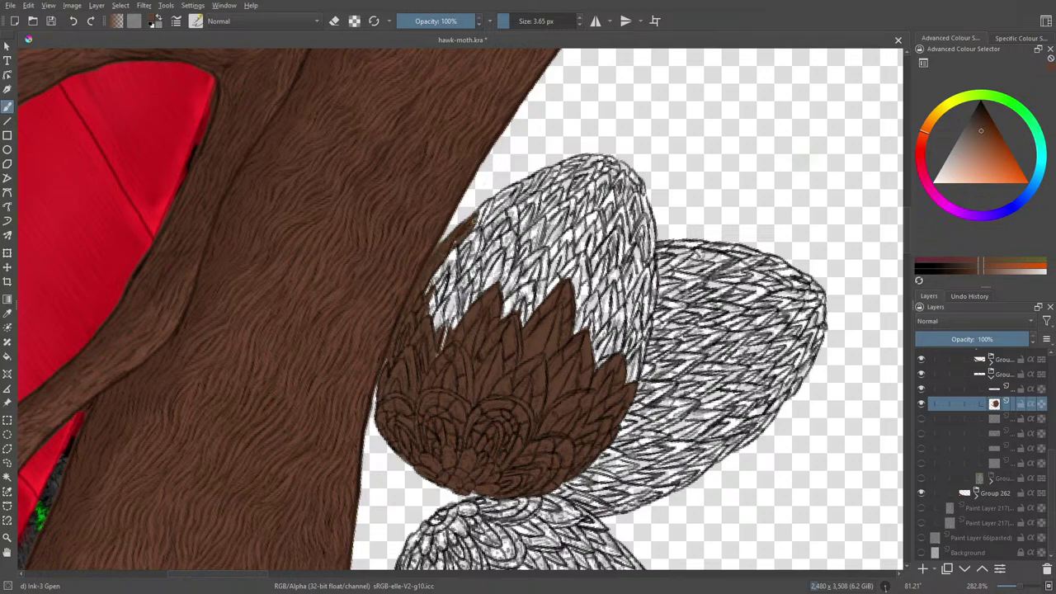
left_click_drag(431, 287, 462, 249)
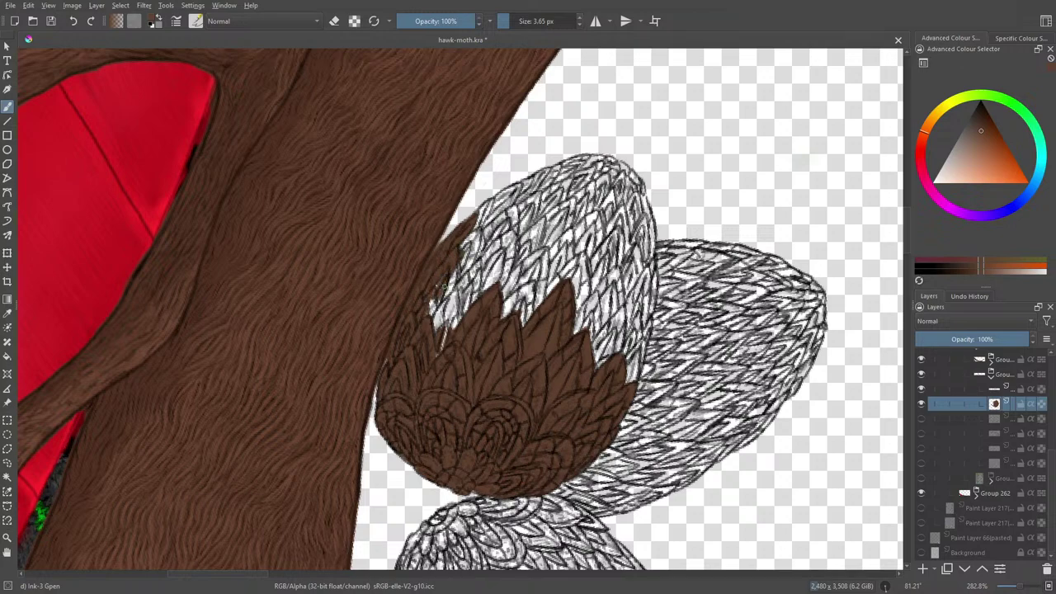
mouse_move(427, 313)
left_mouse_down()
mouse_move(458, 269)
mouse_move(445, 274)
left_mouse_up()
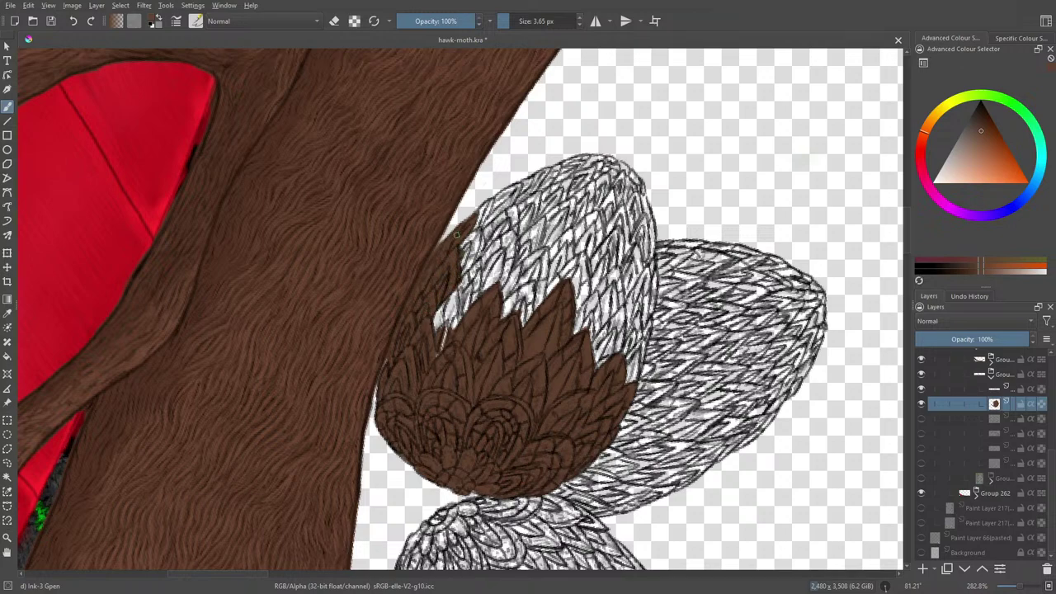
left_click_drag(436, 353, 462, 286)
mouse_move(452, 327)
left_mouse_down()
mouse_move(455, 290)
mouse_move(436, 307)
left_mouse_up()
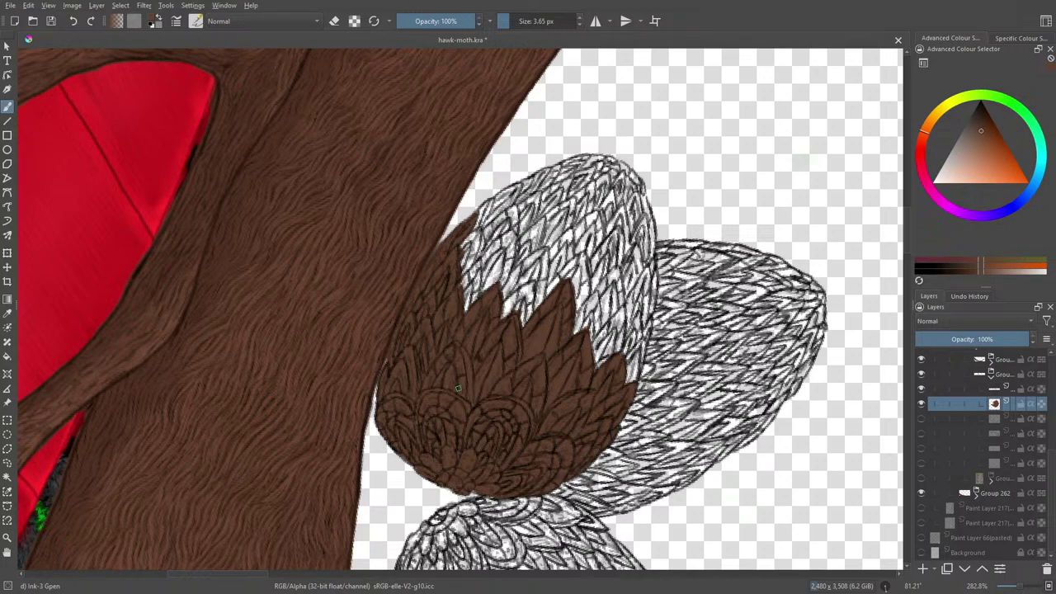
Paint the feathers along the first lobe's outer edge brown, from the filled base up close to the tip.
mouse_move(577, 337)
left_mouse_down()
mouse_move(596, 292)
mouse_move(602, 330)
mouse_move(623, 310)
left_mouse_up()
mouse_move(598, 355)
left_mouse_down()
mouse_move(620, 305)
mouse_move(596, 368)
mouse_move(617, 351)
left_mouse_up()
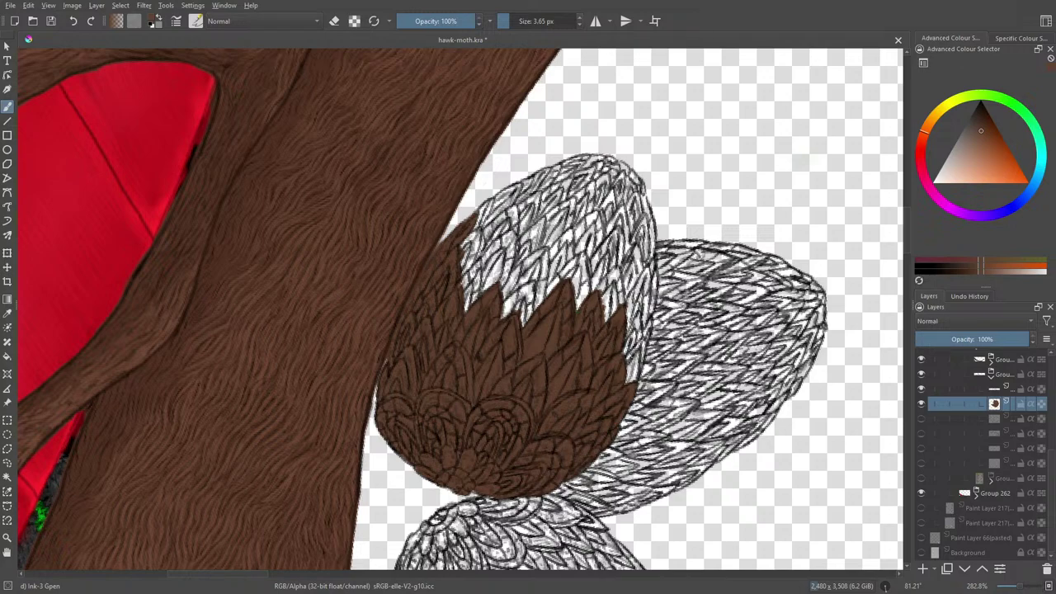
mouse_move(624, 386)
left_mouse_down()
mouse_move(643, 338)
mouse_move(639, 374)
mouse_move(649, 322)
left_mouse_up()
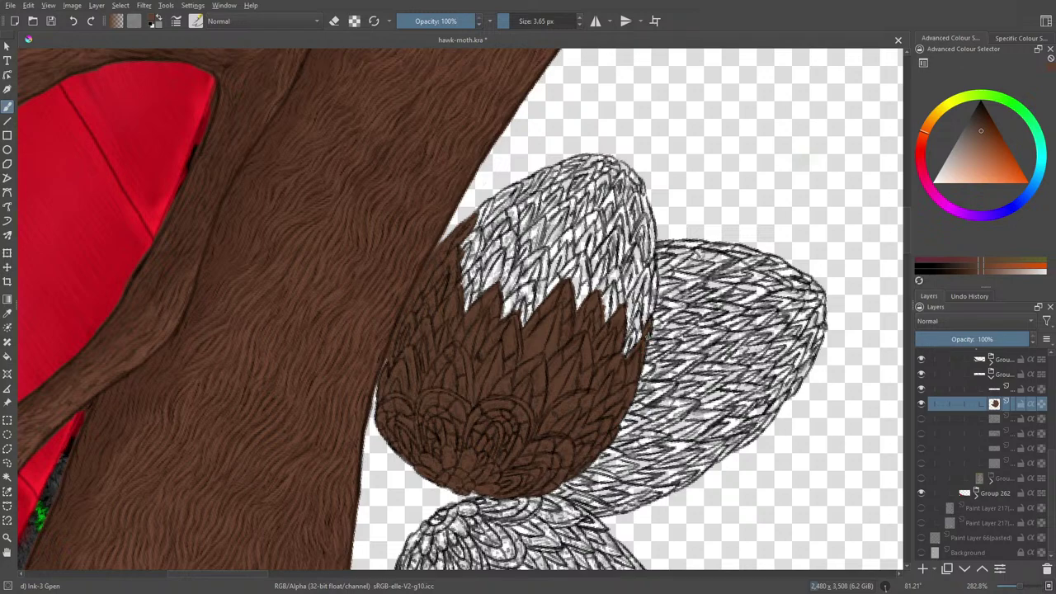
left_click_drag(634, 356, 643, 285)
left_click_drag(636, 322, 645, 269)
left_click_drag(642, 289, 646, 265)
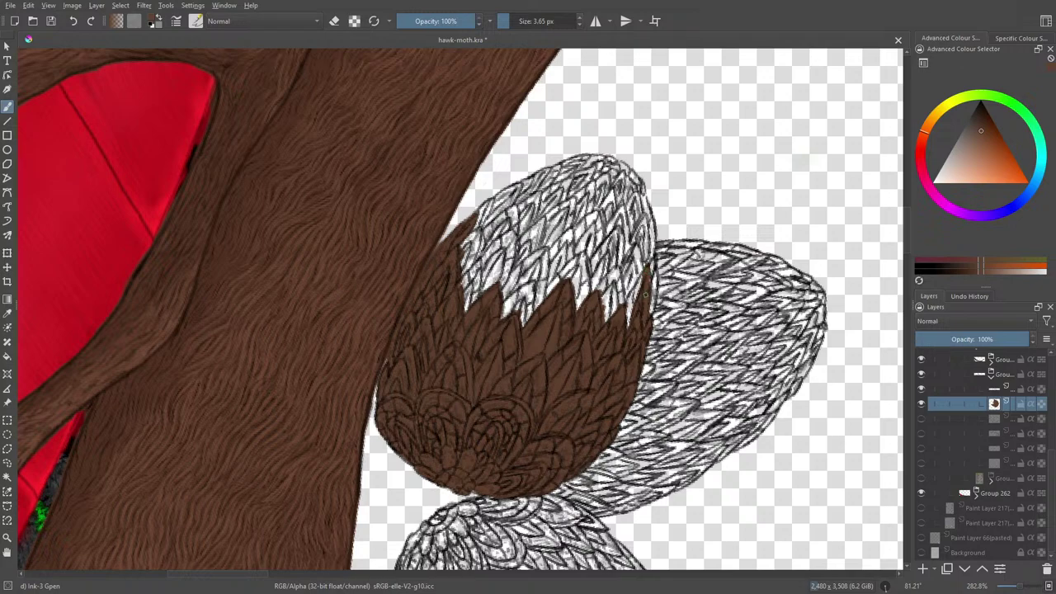
left_click_drag(640, 312, 639, 273)
left_click_drag(625, 332, 653, 259)
left_click_drag(651, 315, 652, 300)
left_click_drag(651, 260, 653, 220)
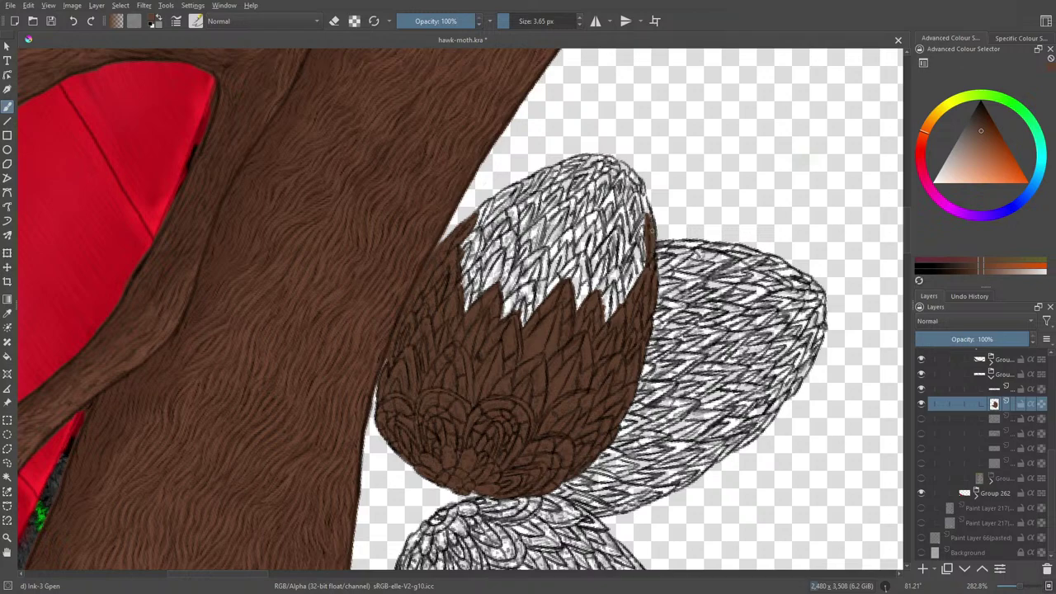
mouse_move(644, 269)
left_mouse_down()
mouse_move(644, 223)
mouse_move(633, 248)
left_mouse_up()
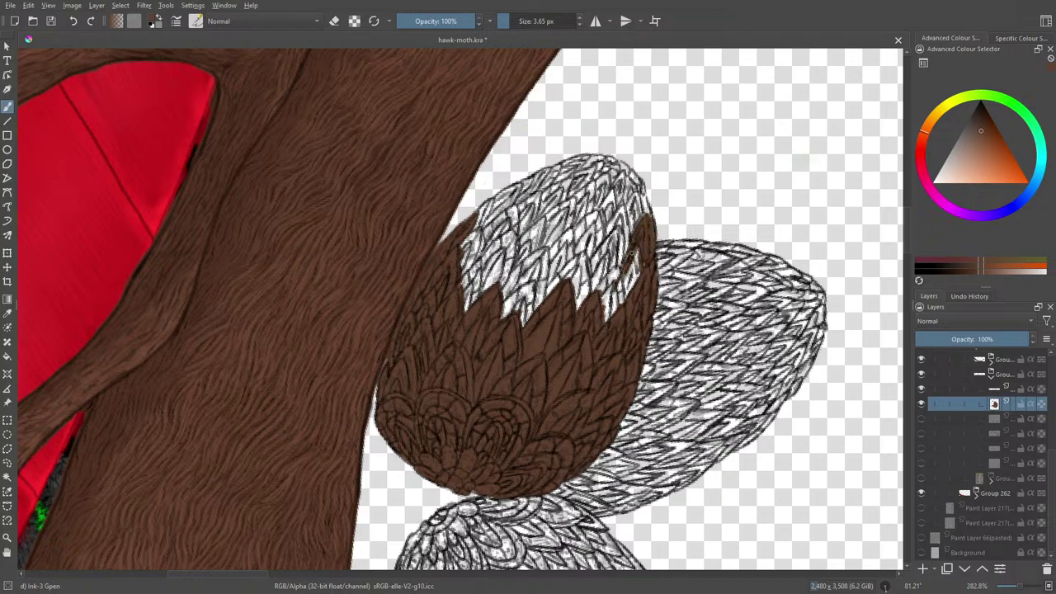
mouse_move(626, 290)
left_mouse_down()
mouse_move(630, 244)
mouse_move(636, 276)
left_mouse_up()
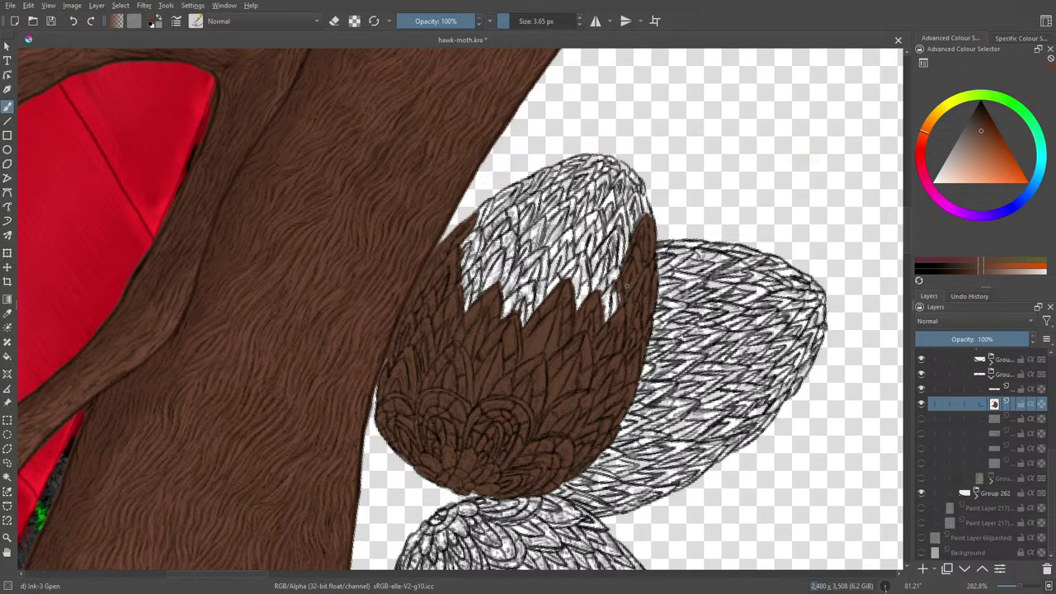
Extend the brown fill across the first lobe's middle feather rows, from the outer side to the edge beside the fur.
mouse_move(611, 329)
left_mouse_down()
mouse_move(612, 302)
mouse_move(602, 325)
mouse_move(617, 271)
left_mouse_up()
left_click_drag(609, 299, 609, 267)
mouse_move(575, 282)
left_mouse_down()
mouse_move(575, 310)
mouse_move(584, 252)
mouse_move(591, 284)
mouse_move(566, 270)
mouse_move(537, 303)
mouse_move(547, 257)
left_mouse_up()
mouse_move(541, 296)
left_mouse_down()
mouse_move(534, 266)
mouse_move(544, 311)
left_mouse_up()
mouse_move(545, 248)
left_mouse_down()
mouse_move(502, 293)
mouse_move(525, 268)
mouse_move(501, 315)
mouse_move(515, 292)
mouse_move(511, 320)
mouse_move(546, 265)
mouse_move(523, 321)
left_mouse_up()
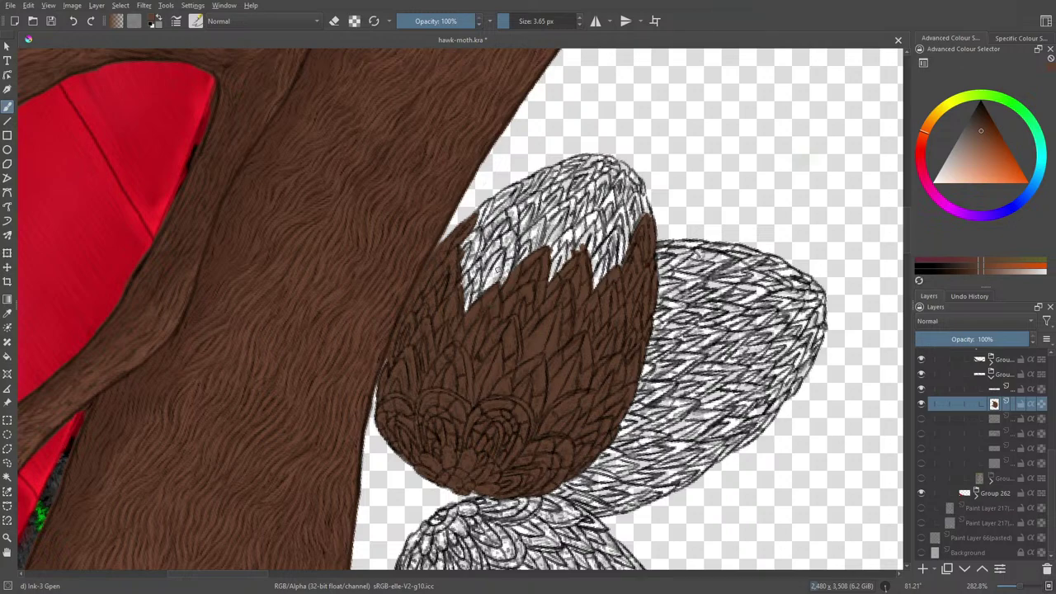
mouse_move(498, 269)
left_mouse_down()
mouse_move(505, 280)
mouse_move(511, 240)
mouse_move(506, 281)
mouse_move(511, 238)
mouse_move(498, 262)
mouse_move(488, 255)
mouse_move(456, 286)
mouse_move(475, 285)
mouse_move(493, 258)
mouse_move(482, 298)
left_mouse_up()
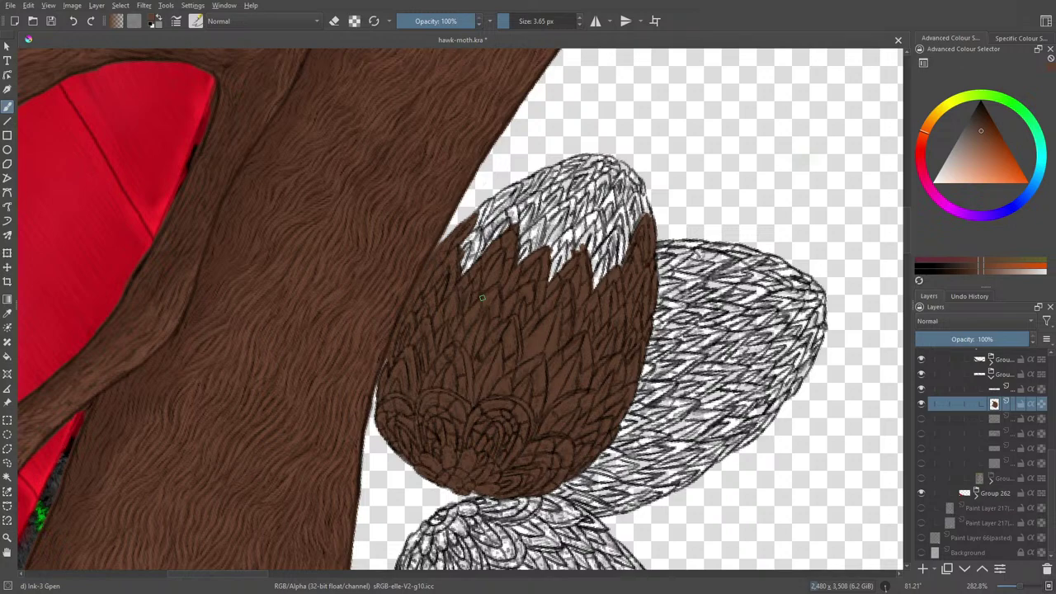
mouse_move(477, 247)
left_mouse_down()
mouse_move(487, 247)
mouse_move(472, 261)
mouse_move(467, 240)
mouse_move(449, 259)
left_mouse_up()
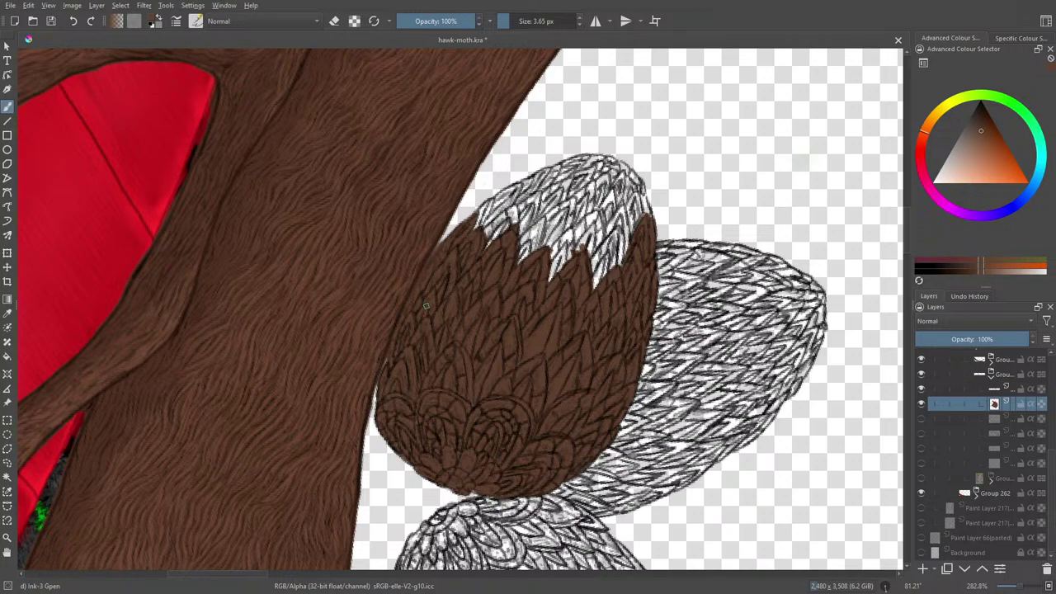
Fill the remaining upper feathers of the first lobe with brown, all the way to its tip.
mouse_move(512, 208)
left_mouse_down()
mouse_move(485, 244)
mouse_move(515, 217)
mouse_move(514, 203)
mouse_move(473, 229)
mouse_move(478, 214)
mouse_move(493, 216)
mouse_move(473, 236)
mouse_move(495, 191)
mouse_move(507, 192)
mouse_move(506, 207)
mouse_move(513, 192)
mouse_move(482, 216)
mouse_move(526, 189)
mouse_move(516, 203)
mouse_move(529, 179)
mouse_move(568, 170)
left_mouse_up()
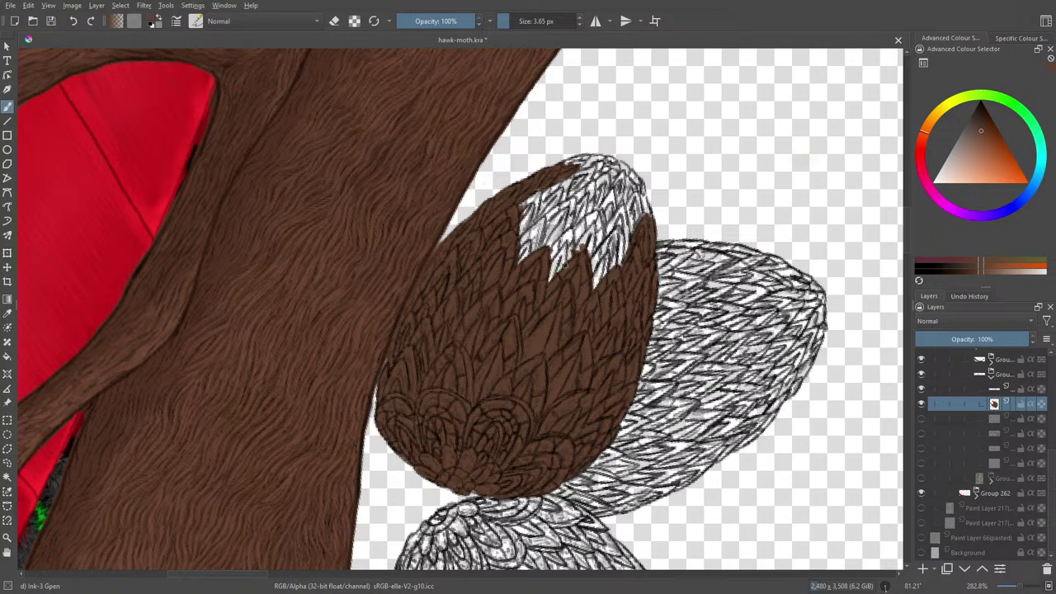
mouse_move(595, 260)
left_mouse_down()
mouse_move(609, 247)
mouse_move(595, 283)
mouse_move(614, 268)
mouse_move(623, 210)
mouse_move(629, 240)
mouse_move(619, 217)
mouse_move(605, 236)
mouse_move(599, 219)
mouse_move(591, 237)
mouse_move(577, 216)
mouse_move(577, 251)
mouse_move(594, 231)
mouse_move(566, 238)
mouse_move(561, 257)
mouse_move(555, 241)
mouse_move(558, 276)
mouse_move(542, 259)
mouse_move(572, 203)
mouse_move(548, 231)
mouse_move(546, 216)
mouse_move(515, 266)
mouse_move(533, 227)
mouse_move(506, 255)
left_mouse_up()
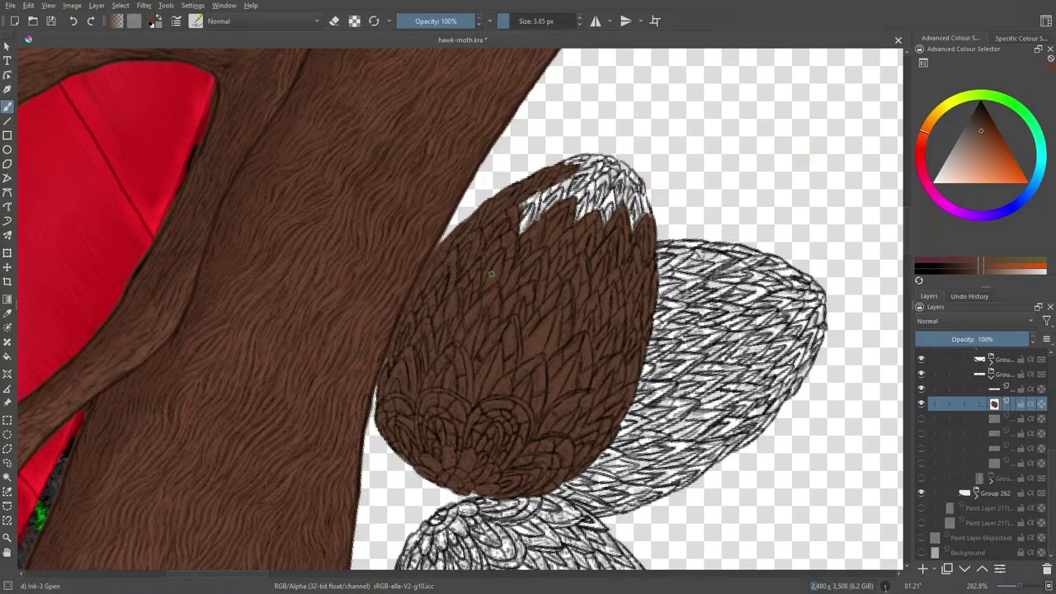
mouse_move(528, 221)
left_mouse_down()
mouse_move(538, 198)
mouse_move(513, 228)
mouse_move(536, 188)
mouse_move(567, 180)
mouse_move(544, 197)
mouse_move(566, 183)
mouse_move(551, 210)
mouse_move(589, 175)
mouse_move(576, 183)
mouse_move(579, 171)
mouse_move(578, 194)
mouse_move(591, 186)
mouse_move(588, 216)
mouse_move(591, 201)
mouse_move(584, 208)
mouse_move(612, 204)
mouse_move(602, 230)
mouse_move(596, 205)
mouse_move(607, 177)
mouse_move(623, 175)
mouse_move(615, 202)
mouse_move(634, 205)
mouse_move(636, 216)
mouse_move(644, 194)
mouse_move(648, 216)
mouse_move(632, 173)
mouse_move(627, 200)
mouse_move(641, 175)
mouse_move(606, 158)
mouse_move(573, 161)
left_mouse_up()
left_click_drag(605, 169, 610, 173)
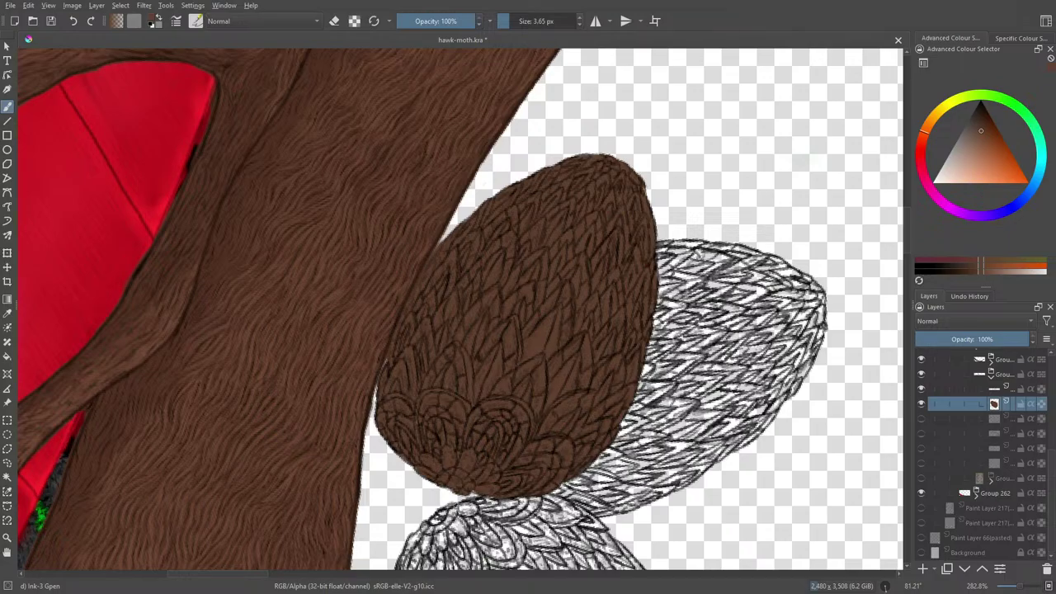
Rotate the canvas to 14.74° and paint the feathers at the base of the lobe behind the finished one brown.
right_click(434, 422)
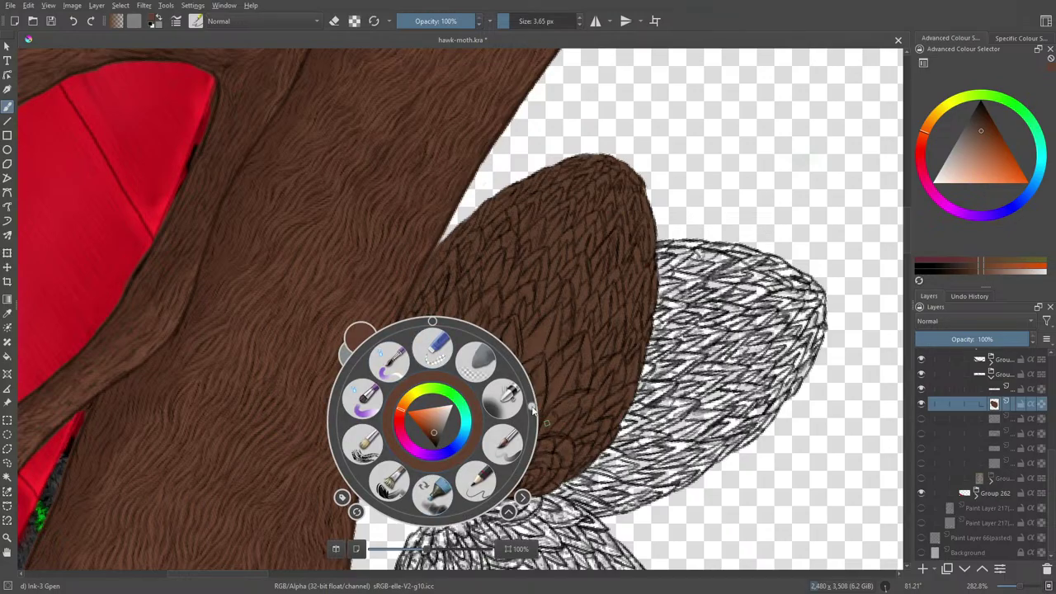
left_click_drag(540, 417, 458, 324)
left_click(255, 211)
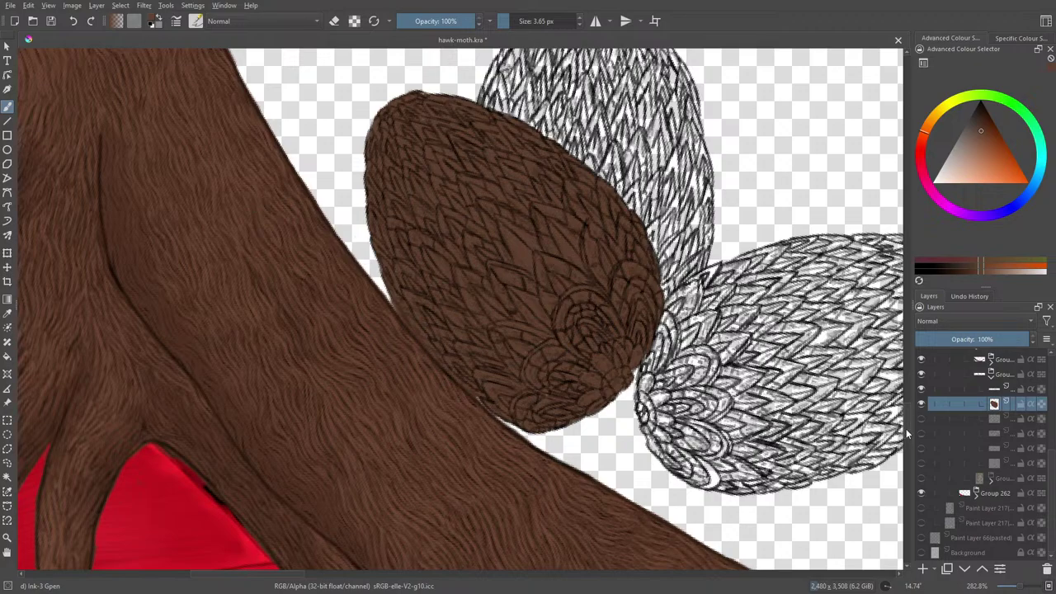
mouse_move(906, 428)
left_mouse_down()
mouse_move(907, 401)
mouse_move(918, 398)
left_mouse_up()
mouse_move(693, 403)
left_mouse_down()
mouse_move(658, 449)
mouse_move(683, 421)
mouse_move(657, 439)
mouse_move(656, 417)
mouse_move(678, 383)
mouse_move(657, 408)
mouse_move(683, 388)
mouse_move(677, 405)
mouse_move(697, 397)
mouse_move(696, 380)
mouse_move(706, 407)
mouse_move(695, 419)
mouse_move(674, 384)
mouse_move(699, 379)
mouse_move(710, 339)
mouse_move(686, 380)
mouse_move(690, 351)
mouse_move(675, 377)
mouse_move(693, 332)
mouse_move(696, 350)
mouse_move(701, 317)
left_mouse_up()
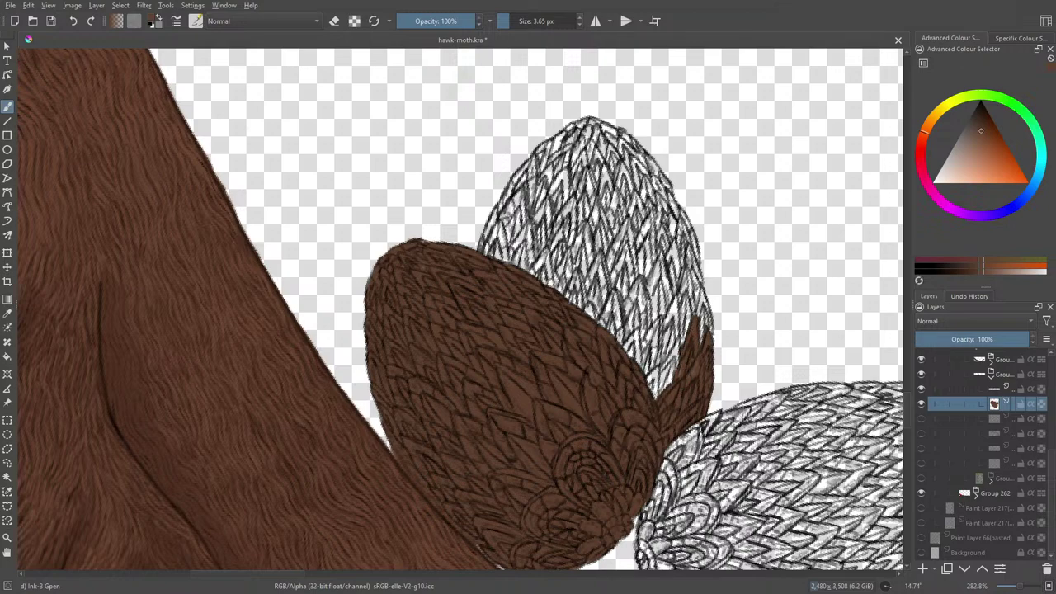
mouse_move(652, 396)
left_mouse_down()
mouse_move(635, 348)
mouse_move(655, 388)
mouse_move(622, 345)
mouse_move(636, 325)
mouse_move(623, 349)
mouse_move(648, 359)
mouse_move(645, 330)
mouse_move(656, 320)
mouse_move(646, 372)
mouse_move(659, 388)
mouse_move(678, 341)
mouse_move(661, 393)
mouse_move(671, 386)
left_mouse_up()
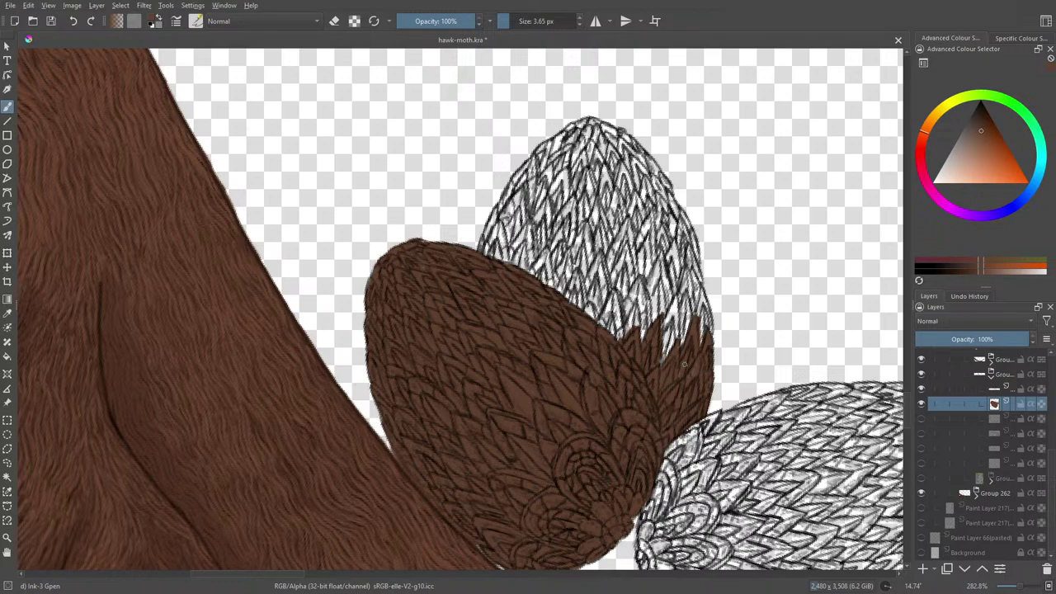
mouse_move(660, 321)
left_mouse_down()
mouse_move(676, 346)
mouse_move(671, 307)
mouse_move(678, 347)
mouse_move(674, 298)
mouse_move(665, 346)
mouse_move(669, 317)
mouse_move(684, 310)
mouse_move(683, 274)
mouse_move(683, 339)
mouse_move(701, 286)
mouse_move(707, 307)
mouse_move(710, 340)
mouse_move(705, 307)
mouse_move(697, 341)
left_mouse_up()
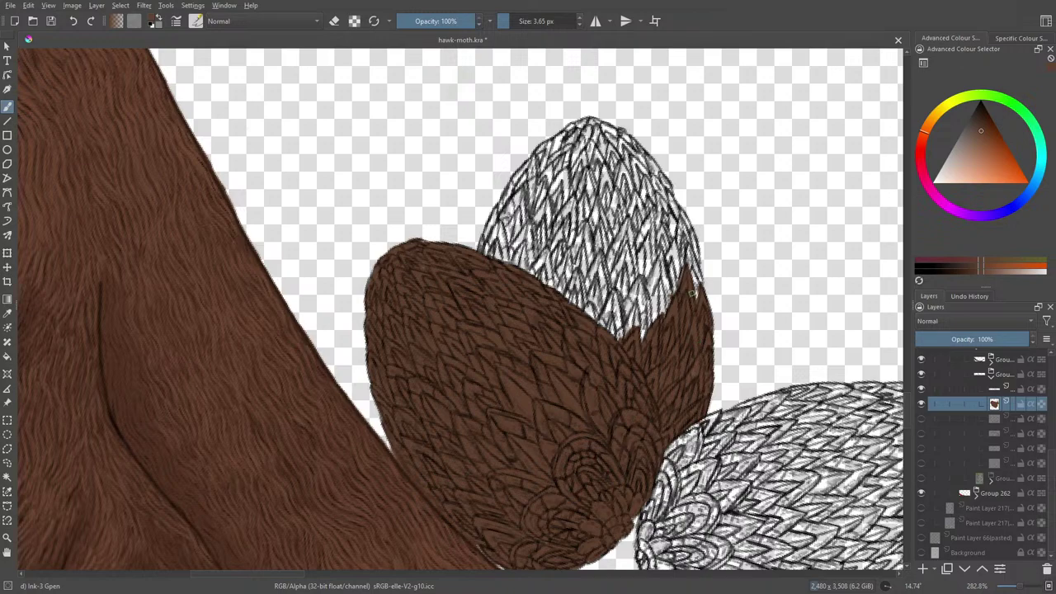
Fill the rear lobe's feathers brown along its fur-facing edge and where it meets the finished lobe.
left_click_drag(905, 414, 906, 408)
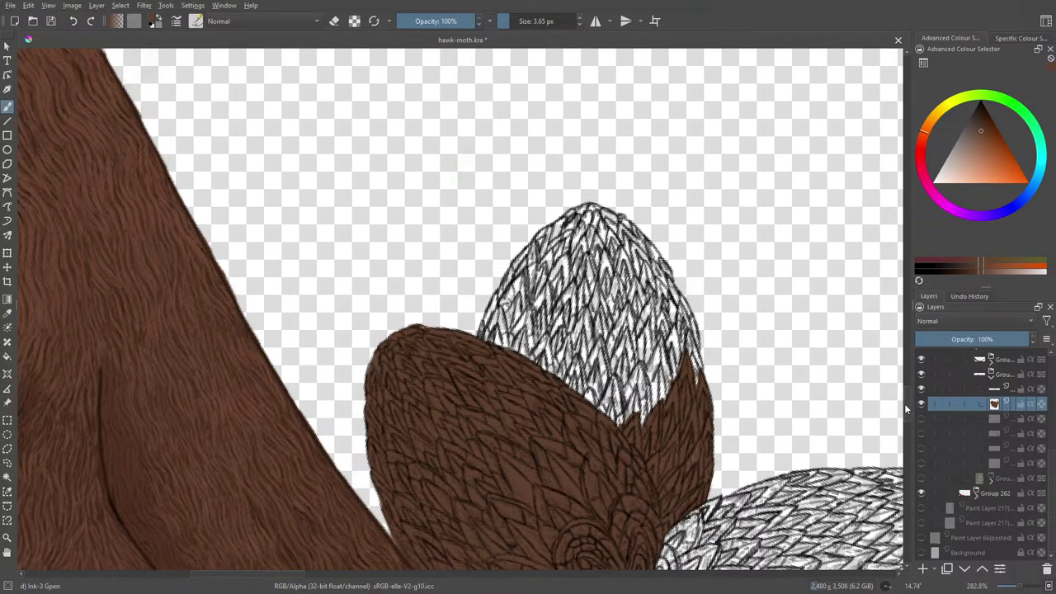
mouse_move(501, 347)
left_mouse_down()
mouse_move(500, 316)
mouse_move(505, 345)
mouse_move(497, 329)
mouse_move(485, 338)
mouse_move(494, 307)
mouse_move(492, 322)
left_mouse_up()
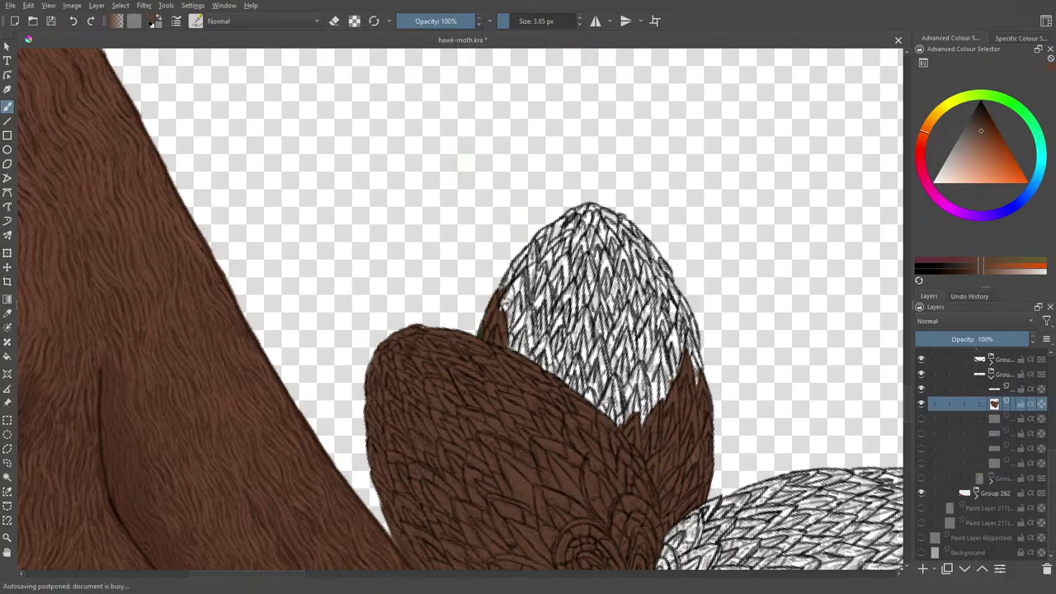
mouse_move(503, 284)
left_mouse_down()
mouse_move(528, 248)
mouse_move(498, 313)
mouse_move(504, 289)
mouse_move(508, 313)
mouse_move(519, 293)
mouse_move(512, 325)
mouse_move(524, 279)
mouse_move(527, 302)
mouse_move(525, 279)
left_mouse_up()
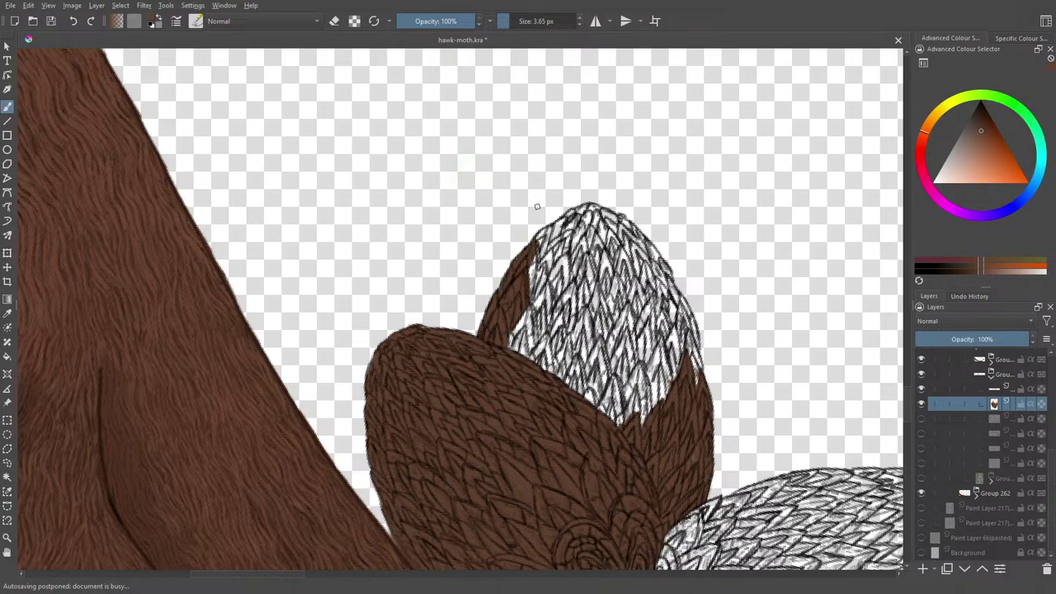
mouse_move(524, 315)
left_mouse_down()
mouse_move(527, 343)
mouse_move(536, 312)
mouse_move(534, 338)
mouse_move(524, 317)
mouse_move(518, 347)
mouse_move(510, 335)
mouse_move(543, 373)
mouse_move(548, 335)
mouse_move(552, 373)
mouse_move(542, 335)
left_mouse_up()
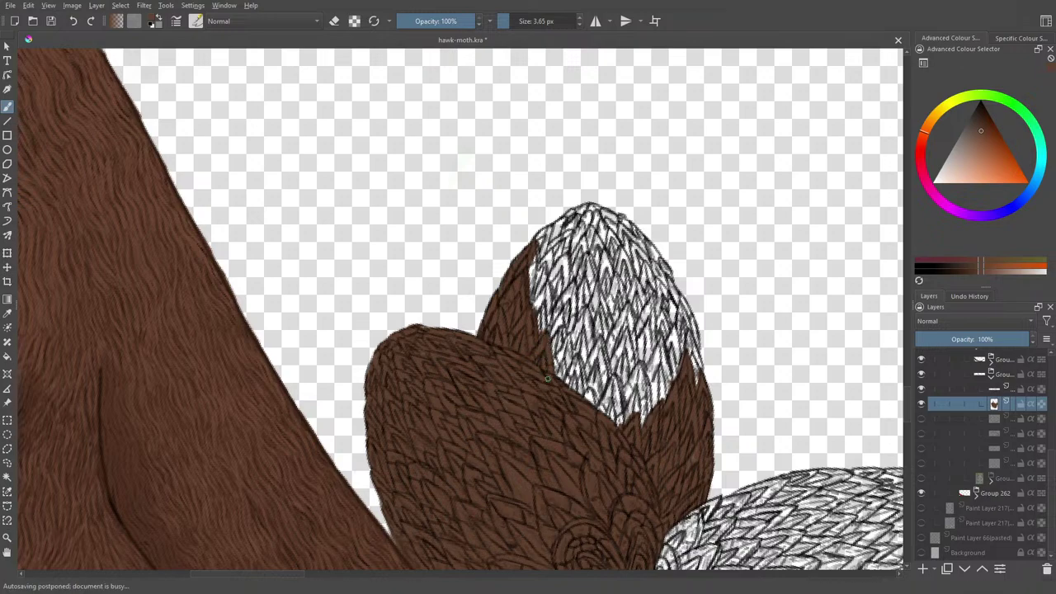
mouse_move(547, 379)
left_mouse_down()
mouse_move(554, 344)
mouse_move(564, 376)
mouse_move(554, 368)
mouse_move(569, 335)
mouse_move(564, 379)
mouse_move(571, 360)
mouse_move(580, 397)
mouse_move(576, 360)
mouse_move(573, 392)
mouse_move(584, 389)
mouse_move(601, 412)
mouse_move(614, 401)
mouse_move(611, 419)
left_mouse_up()
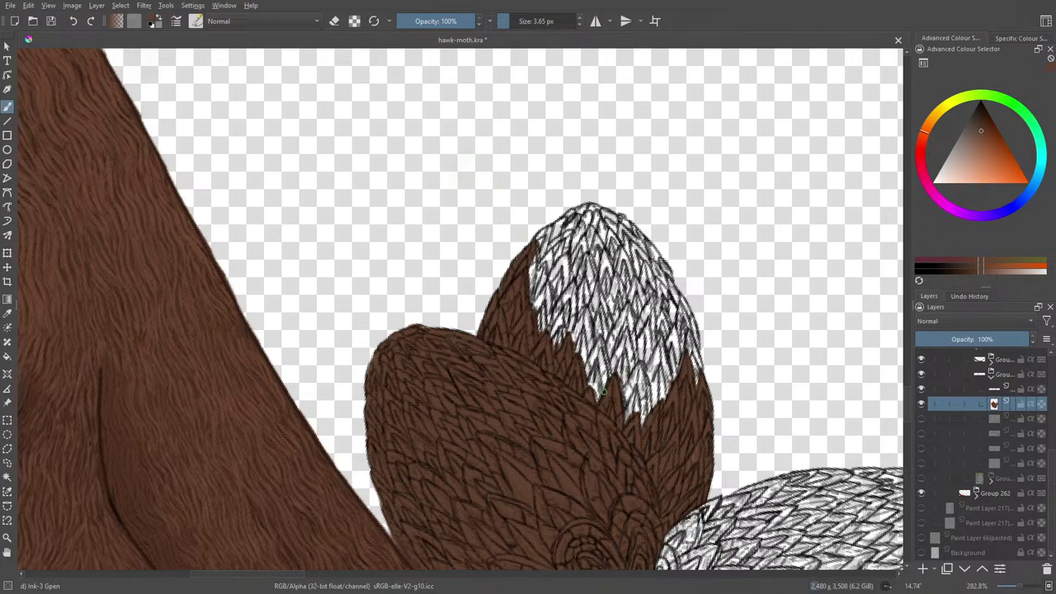
Paint the feathers along the rear lobe's far edge brown, from the filled base up towards the tip.
mouse_move(643, 420)
left_mouse_down()
mouse_move(645, 363)
mouse_move(640, 374)
mouse_move(618, 368)
mouse_move(650, 342)
left_mouse_up()
left_click_drag(655, 386, 656, 341)
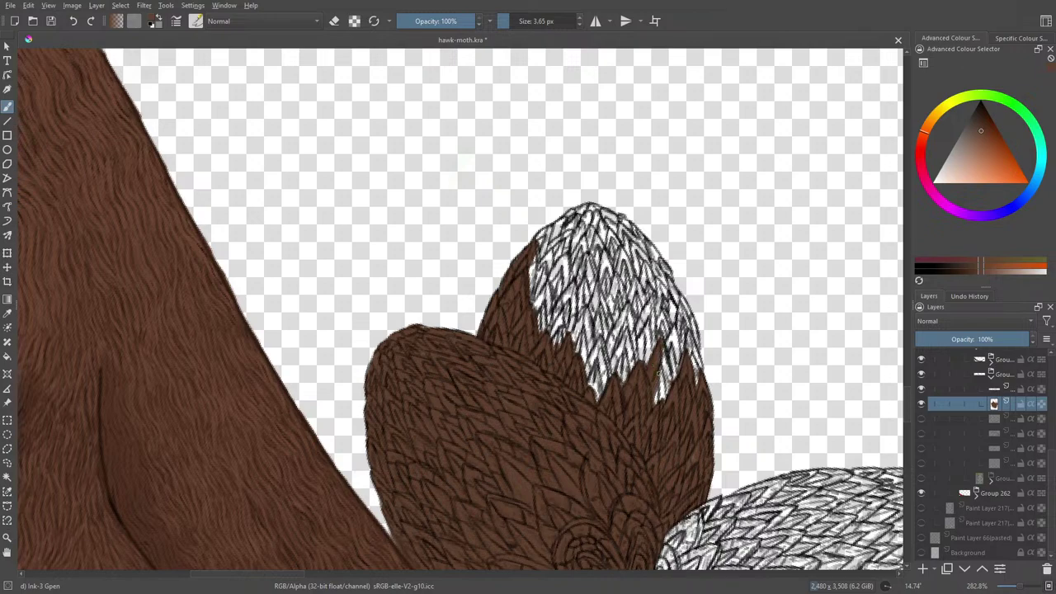
left_click_drag(660, 404, 667, 328)
mouse_move(674, 367)
left_mouse_down()
mouse_move(672, 326)
mouse_move(671, 346)
mouse_move(690, 329)
mouse_move(695, 338)
left_mouse_up()
mouse_move(699, 379)
left_mouse_down()
mouse_move(681, 302)
mouse_move(675, 310)
left_mouse_up()
left_click_drag(686, 350, 681, 299)
left_click_drag(698, 341, 665, 275)
mouse_move(671, 318)
left_mouse_down()
mouse_move(659, 274)
mouse_move(660, 289)
left_mouse_up()
left_click_drag(663, 340, 649, 297)
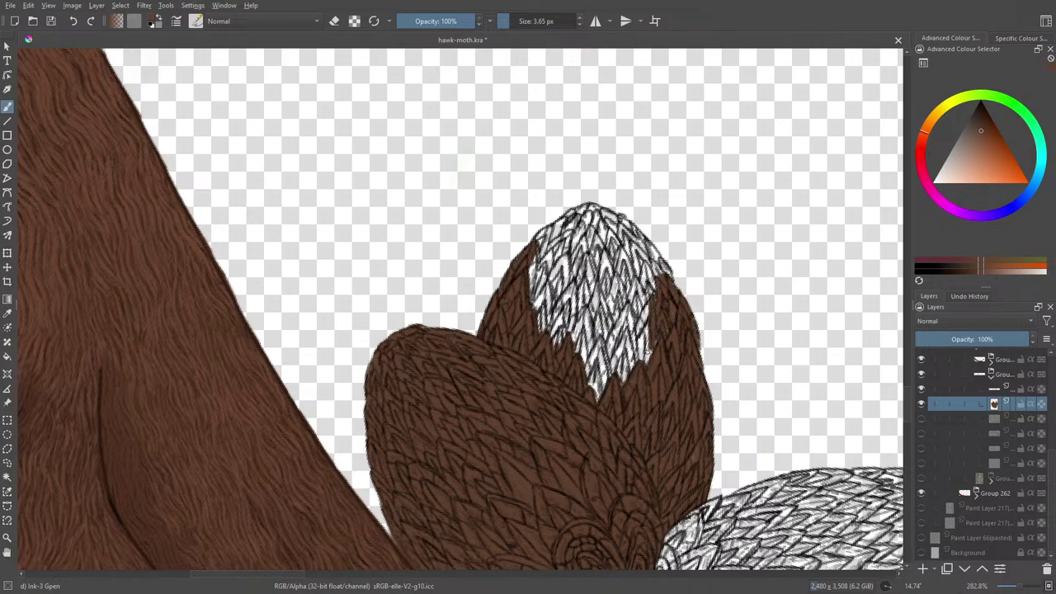
mouse_move(650, 360)
left_mouse_down()
mouse_move(663, 325)
mouse_move(645, 311)
mouse_move(636, 356)
left_mouse_up()
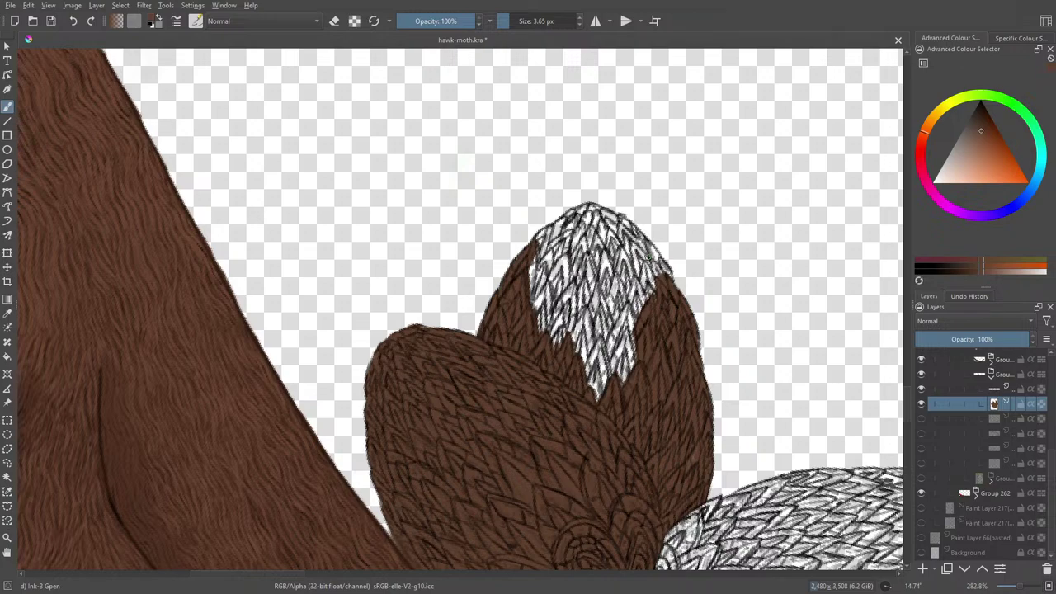
Fill the rear lobe's central feathers brown from the filled base upwards, and continue along its far edge around the tip.
left_click_drag(632, 371, 628, 320)
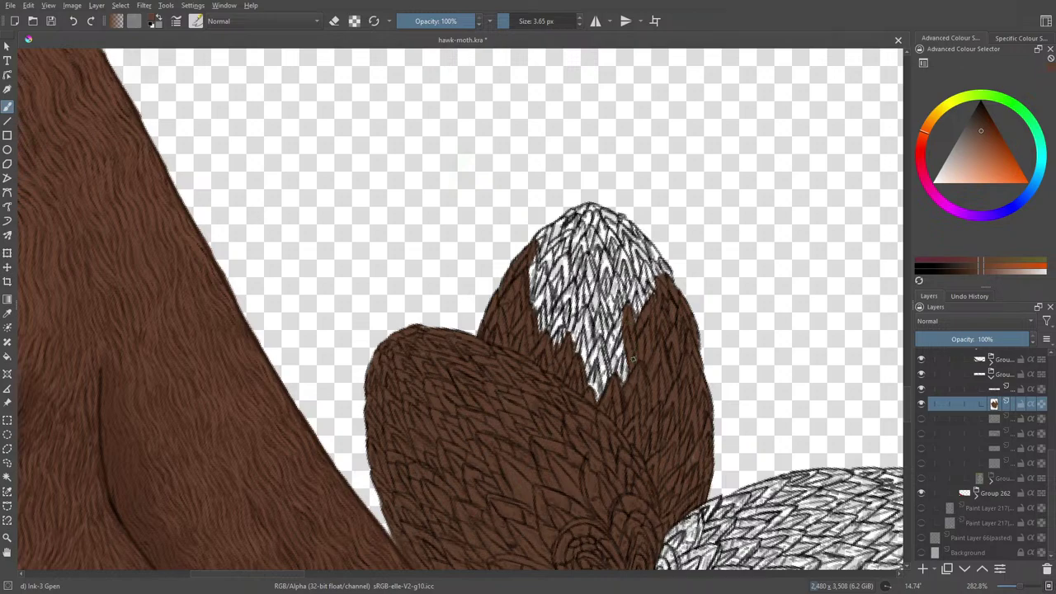
mouse_move(631, 356)
left_mouse_down()
mouse_move(615, 320)
mouse_move(606, 344)
mouse_move(621, 378)
mouse_move(625, 367)
mouse_move(608, 373)
mouse_move(602, 350)
mouse_move(592, 391)
mouse_move(584, 314)
mouse_move(588, 358)
mouse_move(581, 329)
mouse_move(579, 357)
mouse_move(573, 329)
mouse_move(564, 352)
left_mouse_up()
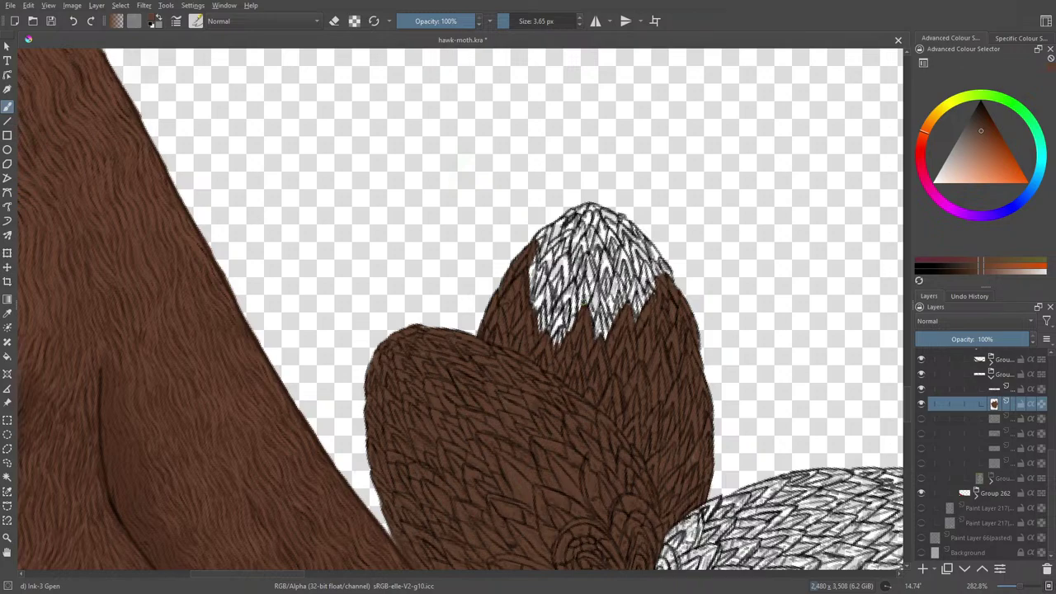
mouse_move(597, 315)
left_mouse_down()
mouse_move(594, 289)
mouse_move(591, 319)
mouse_move(602, 297)
mouse_move(606, 330)
mouse_move(601, 322)
mouse_move(592, 334)
left_mouse_up()
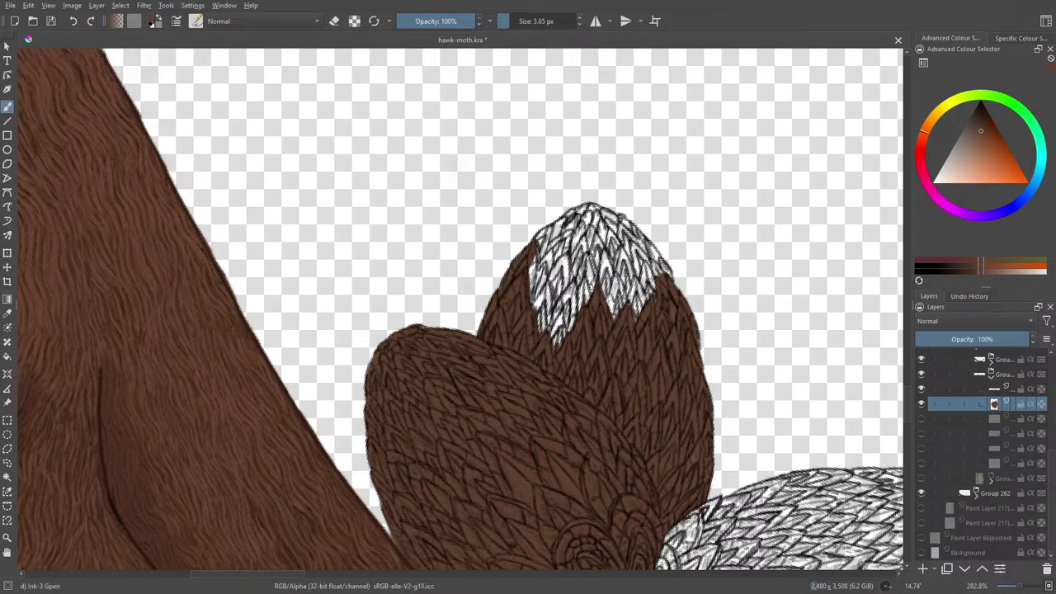
mouse_move(631, 310)
left_mouse_down()
mouse_move(634, 287)
mouse_move(632, 319)
mouse_move(633, 280)
mouse_move(642, 313)
mouse_move(643, 277)
mouse_move(645, 292)
mouse_move(663, 256)
mouse_move(670, 271)
mouse_move(625, 218)
mouse_move(596, 229)
mouse_move(615, 213)
mouse_move(602, 216)
mouse_move(610, 229)
mouse_move(588, 204)
mouse_move(549, 235)
left_mouse_up()
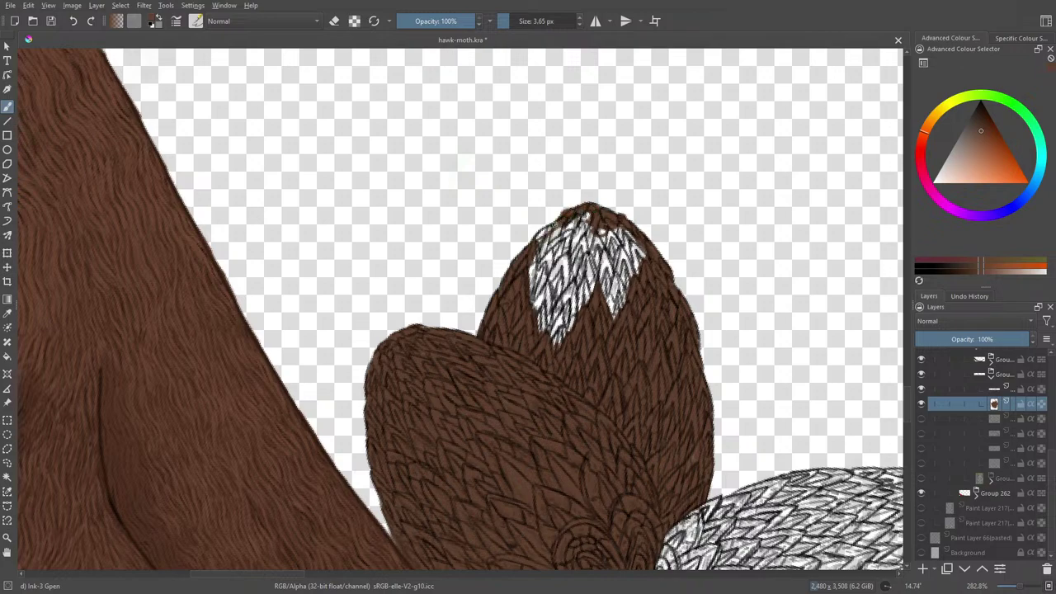
Paint the rear lobe's fur-side edge brown up to the tip, with the Eraser Circle set to 13.45 px for cleaning the outline.
key("e")
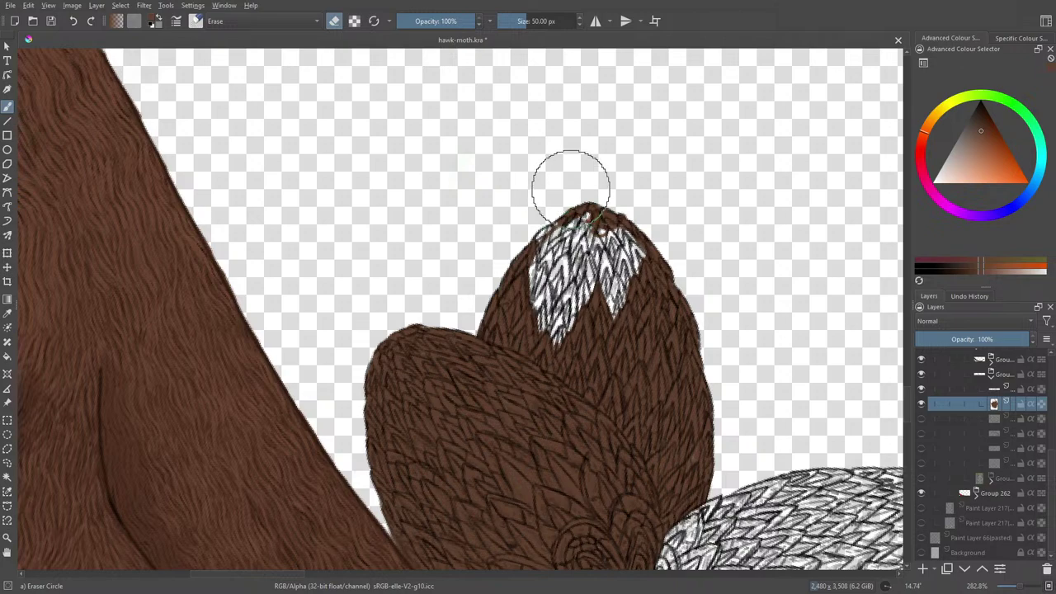
mouse_move(525, 18)
left_mouse_down()
mouse_move(512, 23)
mouse_move(522, 21)
left_mouse_up()
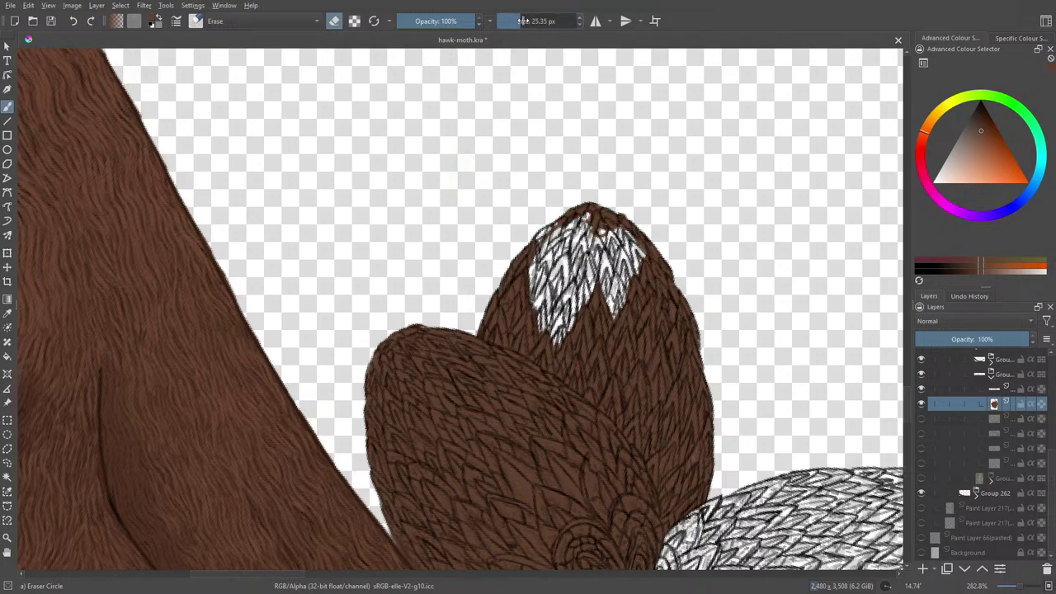
key("e")
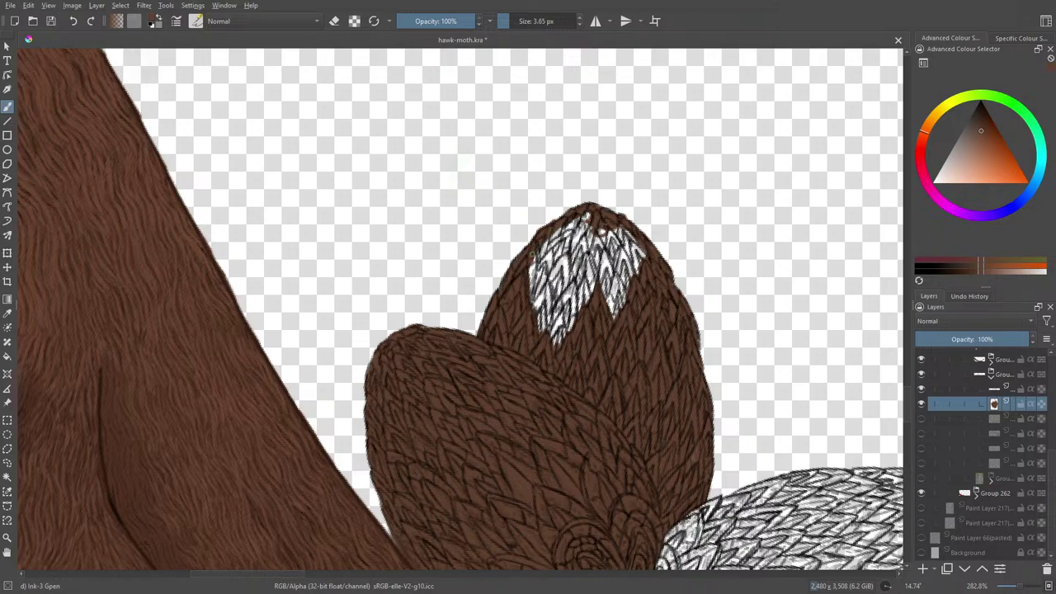
left_click_drag(569, 223, 532, 268)
mouse_move(588, 227)
left_mouse_down()
mouse_move(535, 275)
mouse_move(581, 233)
mouse_move(530, 264)
left_mouse_up()
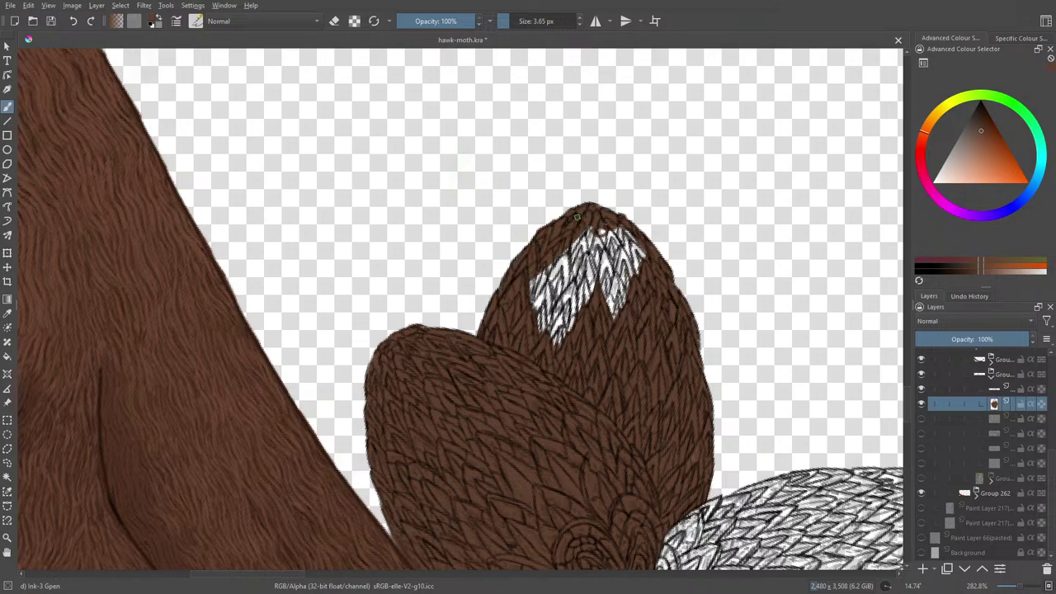
key("e")
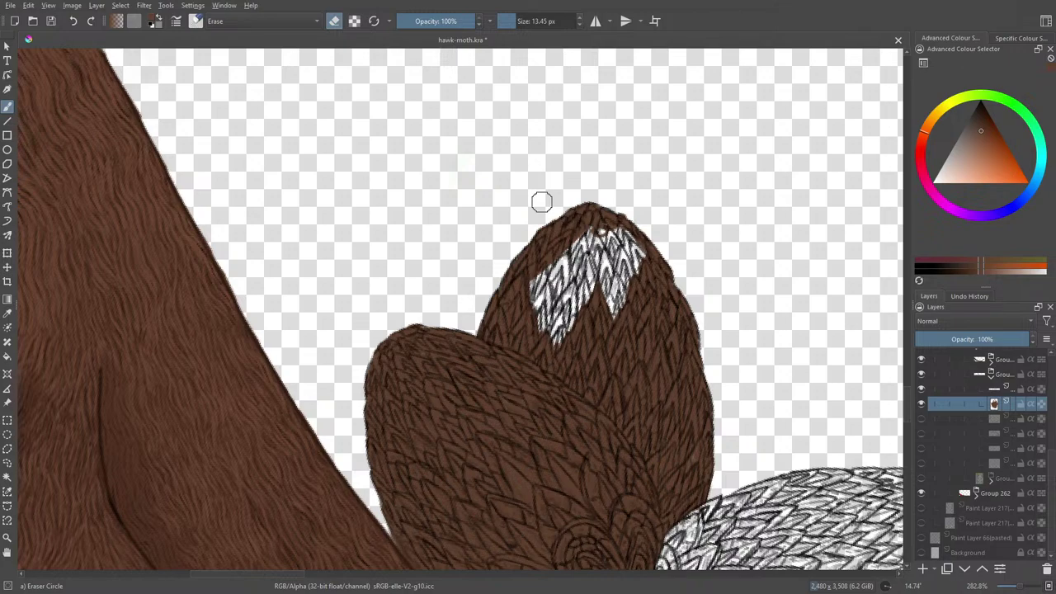
key("e")
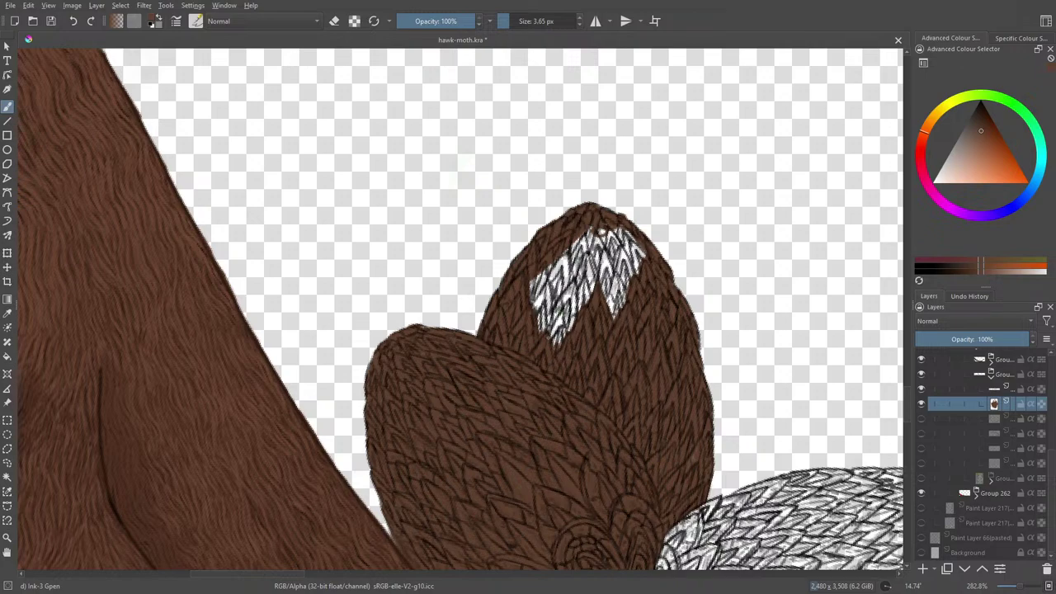
Fill the remaining white patch of feathers below the rear lobe's tip with brown.
mouse_move(553, 331)
left_mouse_down()
mouse_move(558, 345)
mouse_move(561, 317)
mouse_move(554, 305)
mouse_move(545, 330)
mouse_move(538, 284)
mouse_move(551, 285)
mouse_move(537, 305)
mouse_move(533, 290)
mouse_move(551, 262)
mouse_move(533, 269)
mouse_move(552, 275)
mouse_move(554, 289)
mouse_move(566, 270)
mouse_move(555, 299)
left_mouse_up()
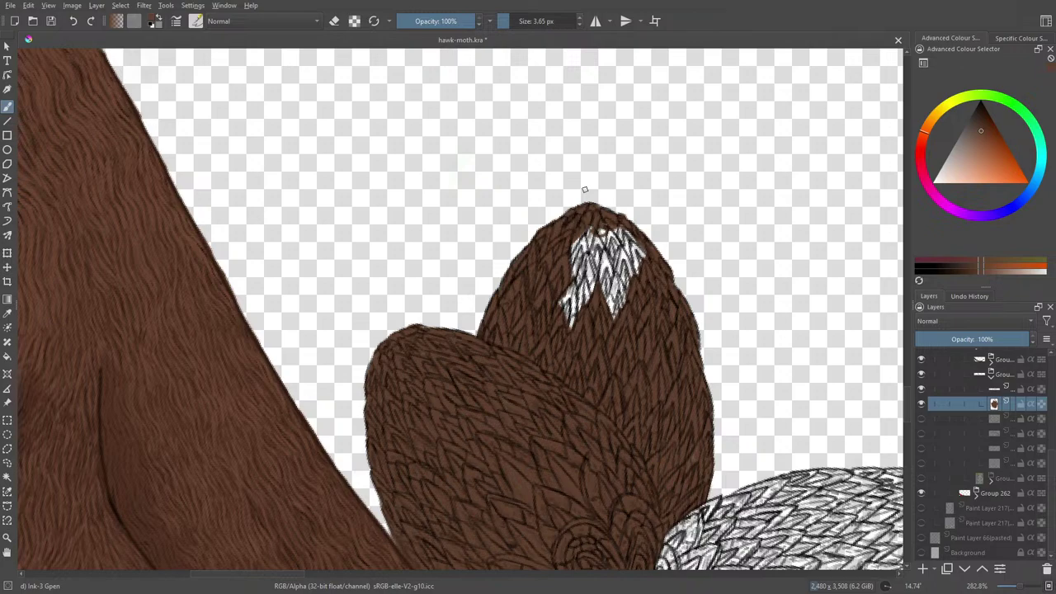
mouse_move(569, 293)
left_mouse_down()
mouse_move(566, 318)
mouse_move(587, 293)
left_mouse_up()
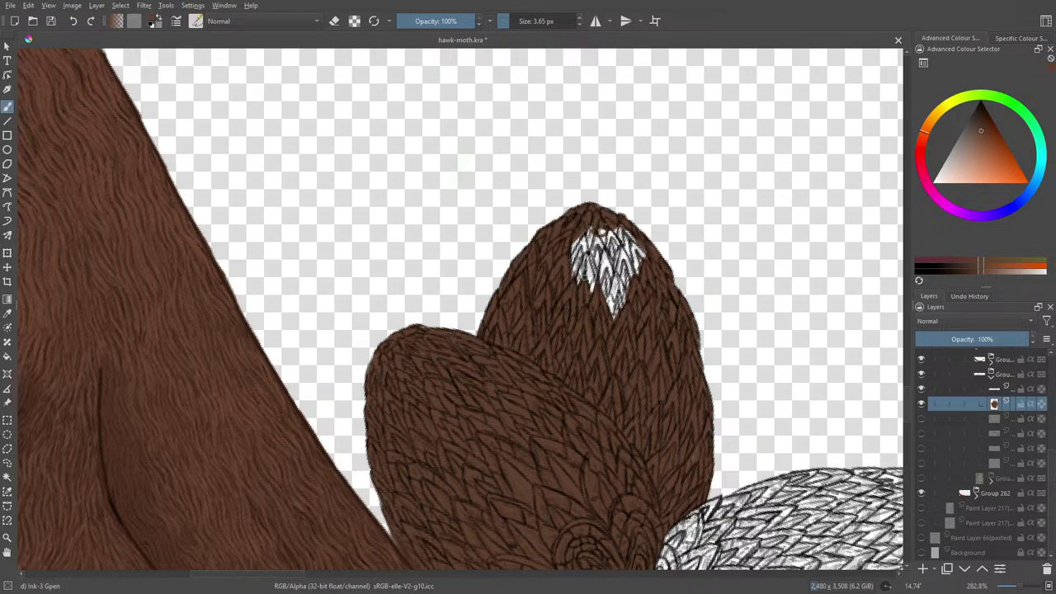
mouse_move(583, 257)
left_mouse_down()
mouse_move(589, 288)
mouse_move(582, 264)
mouse_move(576, 287)
mouse_move(587, 231)
mouse_move(562, 263)
mouse_move(586, 227)
mouse_move(582, 264)
mouse_move(595, 231)
mouse_move(611, 321)
mouse_move(619, 302)
mouse_move(603, 283)
mouse_move(616, 314)
mouse_move(624, 289)
mouse_move(614, 273)
mouse_move(627, 301)
mouse_move(599, 244)
mouse_move(596, 273)
mouse_move(596, 233)
mouse_move(600, 260)
mouse_move(600, 223)
mouse_move(606, 249)
mouse_move(605, 224)
mouse_move(620, 246)
mouse_move(632, 293)
mouse_move(608, 247)
mouse_move(647, 270)
mouse_move(630, 234)
left_mouse_up()
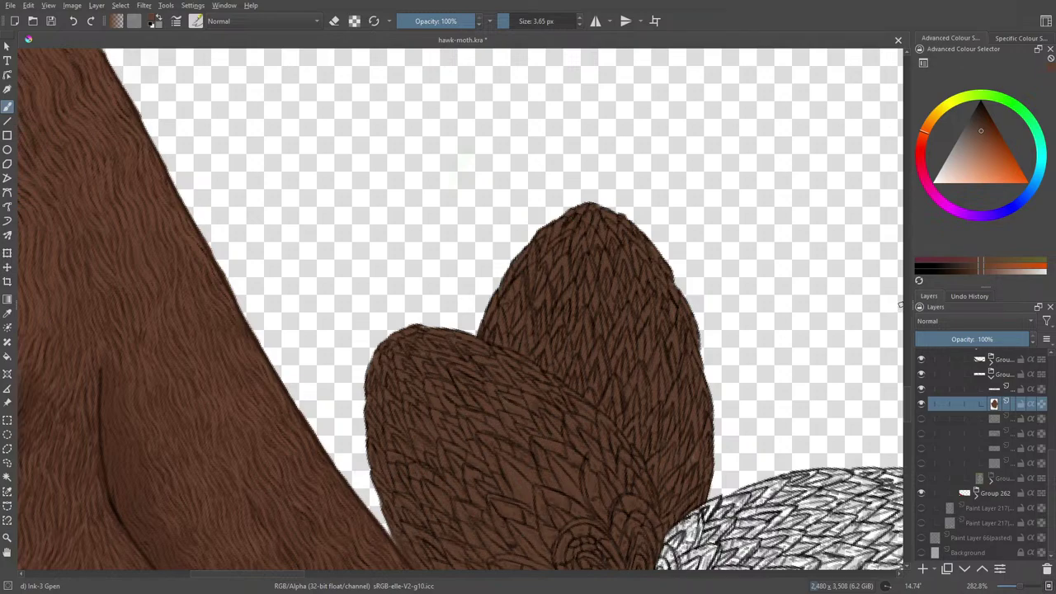
Rotate the canvas to -86.27° and paint the lower feathers along the third lobe's fur-facing edge brown, down to the rounded base feathers.
scroll(907, 400, "down", 5)
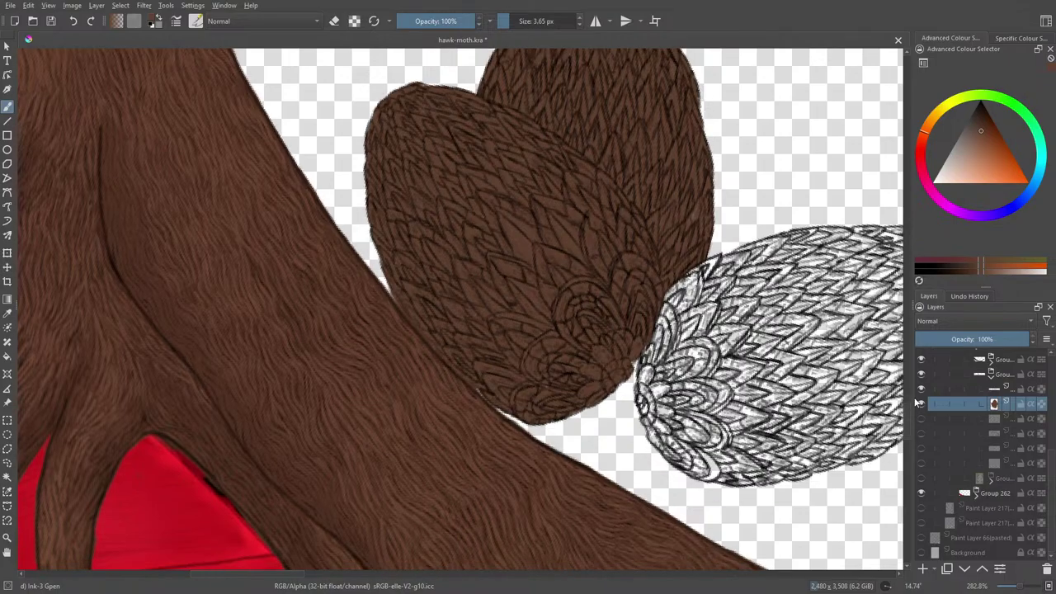
left_click_drag(293, 578, 338, 579)
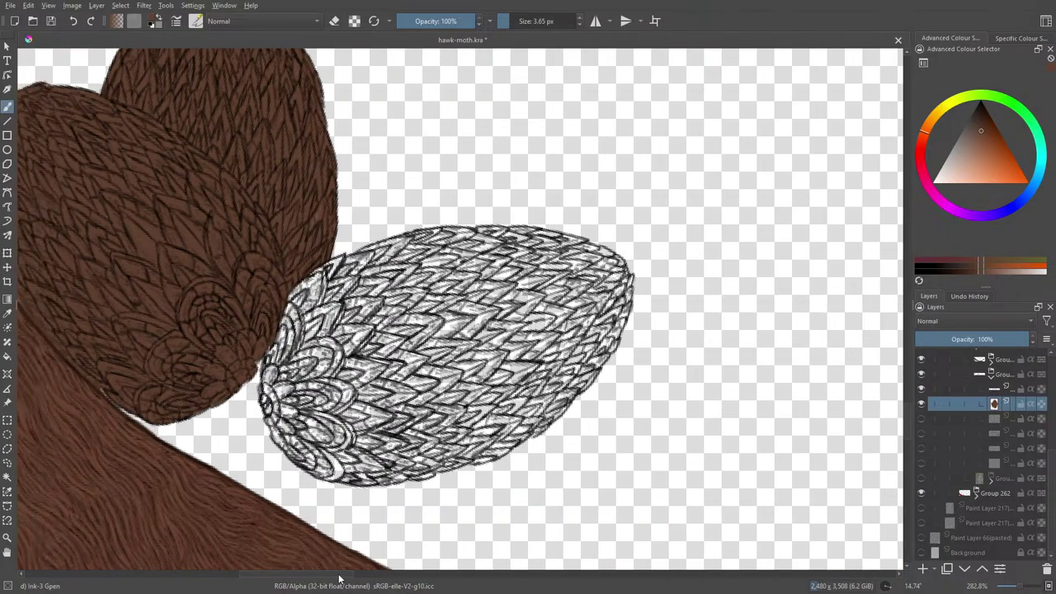
right_click(248, 334)
left_click_drag(268, 238, 197, 330)
left_click(205, 288)
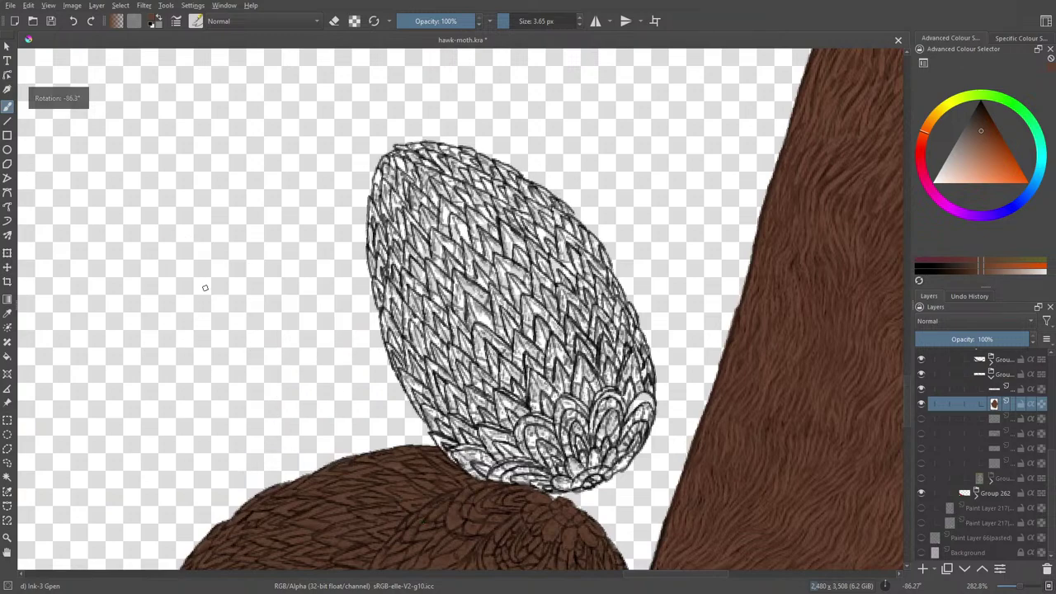
right_click(530, 330)
left_click(454, 188)
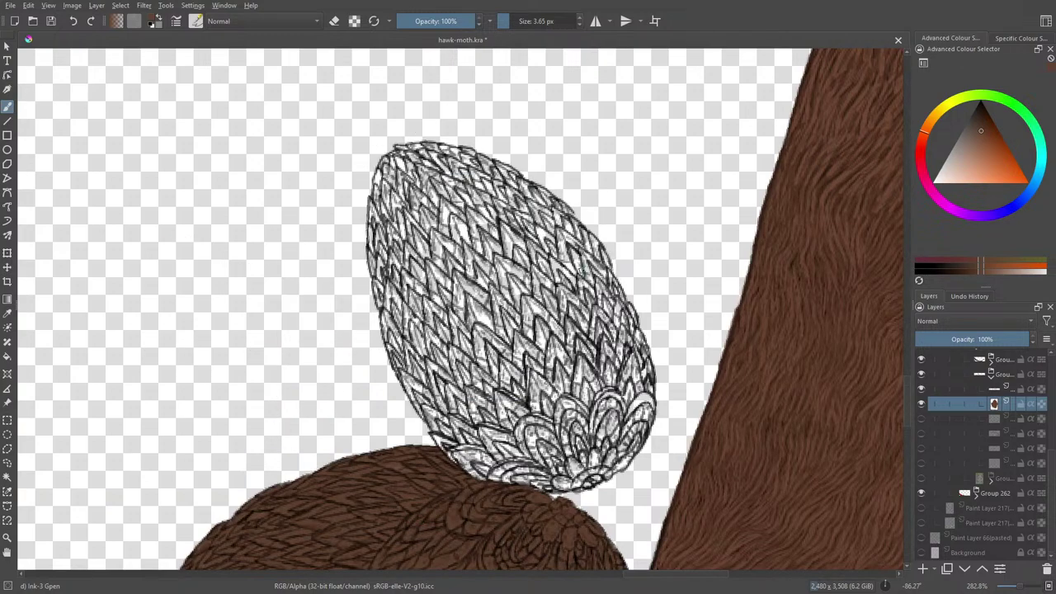
mouse_move(581, 269)
left_mouse_down()
mouse_move(599, 252)
mouse_move(620, 299)
mouse_move(611, 272)
mouse_move(598, 272)
mouse_move(617, 318)
mouse_move(609, 326)
mouse_move(596, 301)
mouse_move(617, 335)
mouse_move(593, 328)
mouse_move(593, 306)
left_mouse_up()
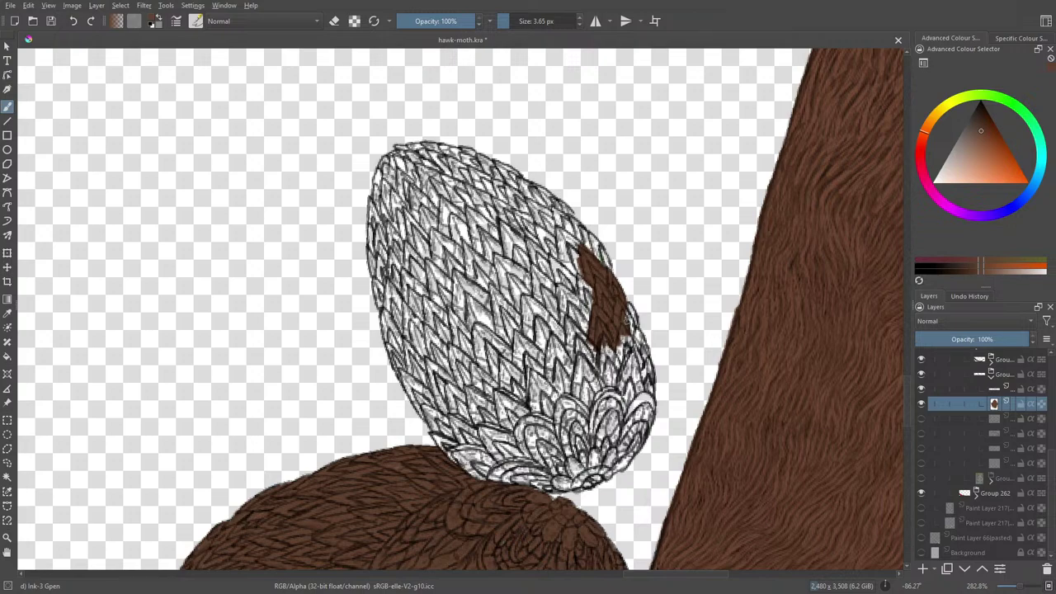
mouse_move(629, 338)
left_mouse_down()
mouse_move(631, 306)
mouse_move(650, 388)
mouse_move(642, 371)
mouse_move(633, 388)
mouse_move(640, 360)
mouse_move(629, 392)
mouse_move(627, 355)
mouse_move(619, 371)
mouse_move(612, 357)
mouse_move(619, 381)
mouse_move(604, 363)
mouse_move(608, 346)
mouse_move(604, 374)
left_mouse_up()
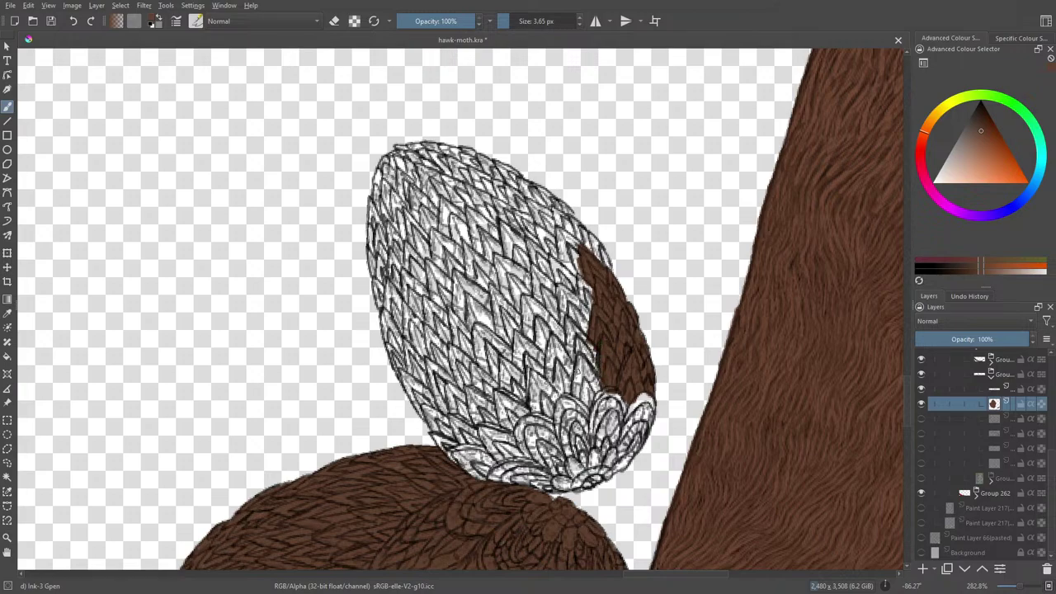
Rotate the canvas to -55.89° and extend the brown strip further up the third lobe's fur-facing edge.
right_click(561, 246)
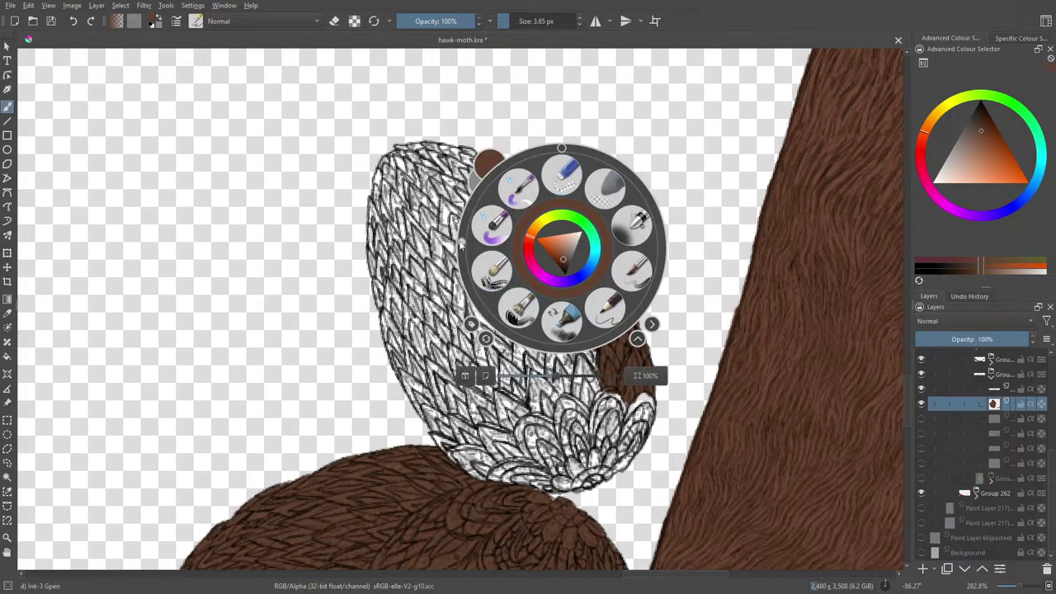
left_click_drag(460, 244, 478, 192)
left_click(339, 115)
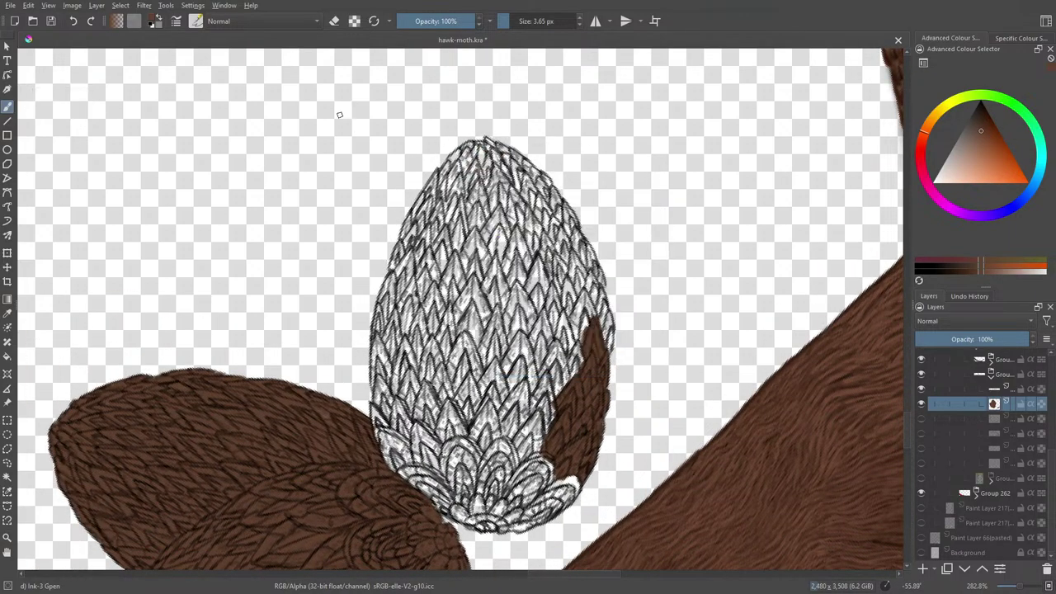
mouse_move(606, 320)
left_mouse_down()
mouse_move(603, 338)
mouse_move(610, 305)
mouse_move(608, 348)
mouse_move(603, 291)
mouse_move(605, 310)
mouse_move(589, 292)
mouse_move(584, 252)
mouse_move(594, 297)
mouse_move(578, 313)
mouse_move(573, 256)
mouse_move(580, 328)
mouse_move(569, 318)
mouse_move(569, 307)
mouse_move(583, 340)
mouse_move(569, 378)
left_mouse_up()
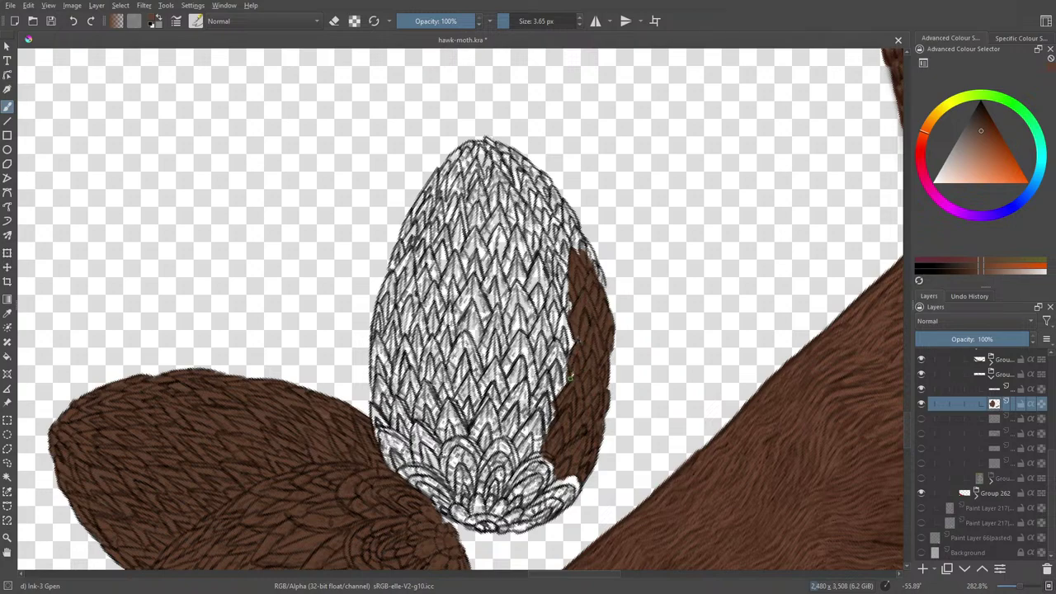
mouse_move(567, 327)
left_mouse_down()
mouse_move(560, 388)
mouse_move(566, 381)
left_mouse_up()
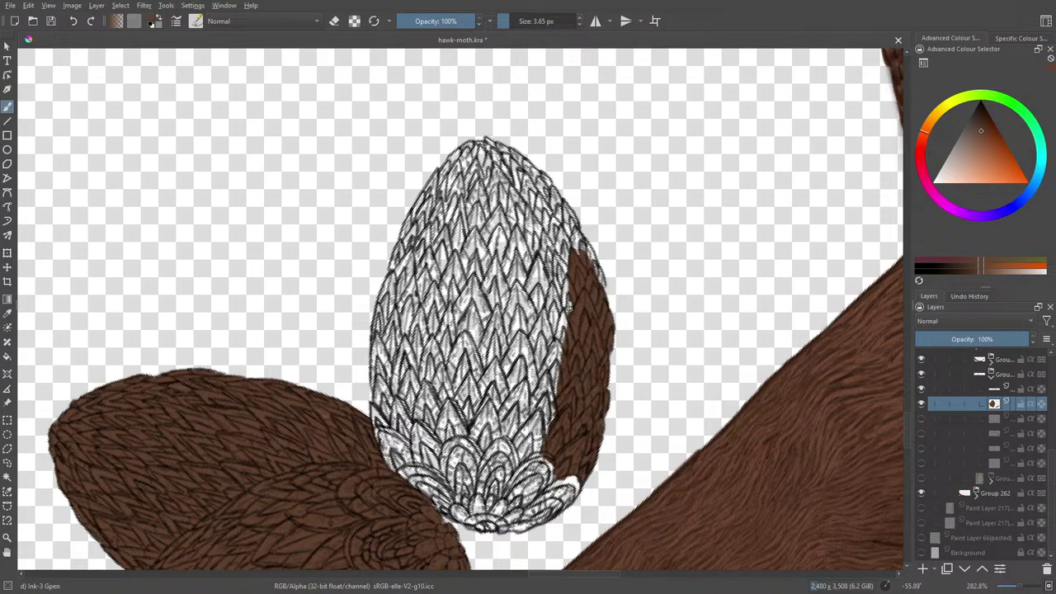
Paint the third lobe's rounded base feathers on the fur-facing side brown, along with the pointed feathers directly above them.
mouse_move(557, 482)
left_mouse_down()
mouse_move(532, 511)
mouse_move(575, 490)
mouse_move(505, 528)
mouse_move(536, 507)
mouse_move(515, 511)
mouse_move(545, 518)
mouse_move(512, 512)
left_mouse_up()
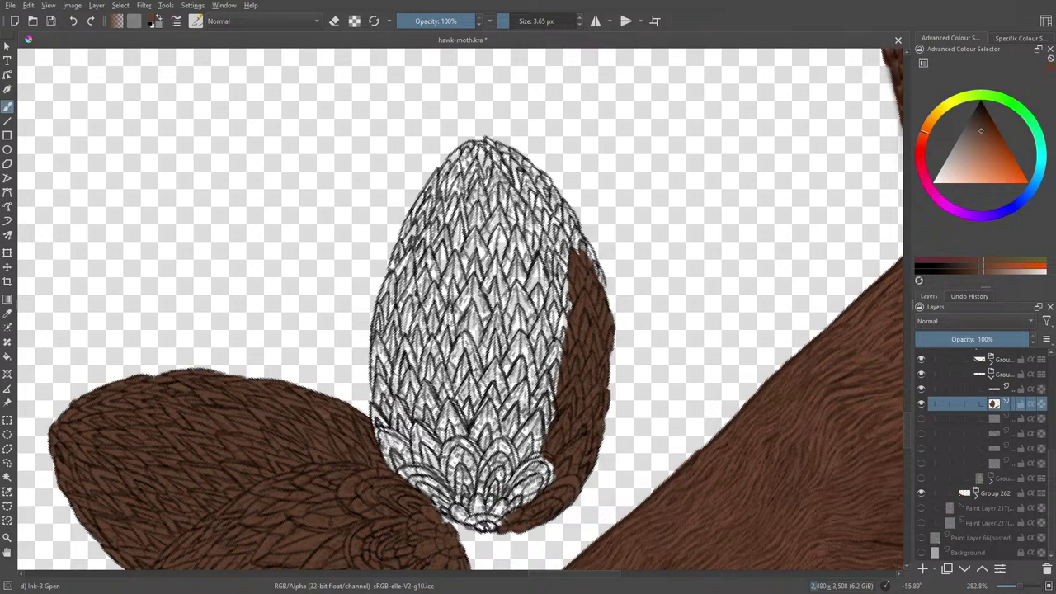
mouse_move(510, 489)
left_mouse_down()
mouse_move(538, 452)
mouse_move(517, 498)
mouse_move(546, 465)
mouse_move(525, 503)
left_mouse_up()
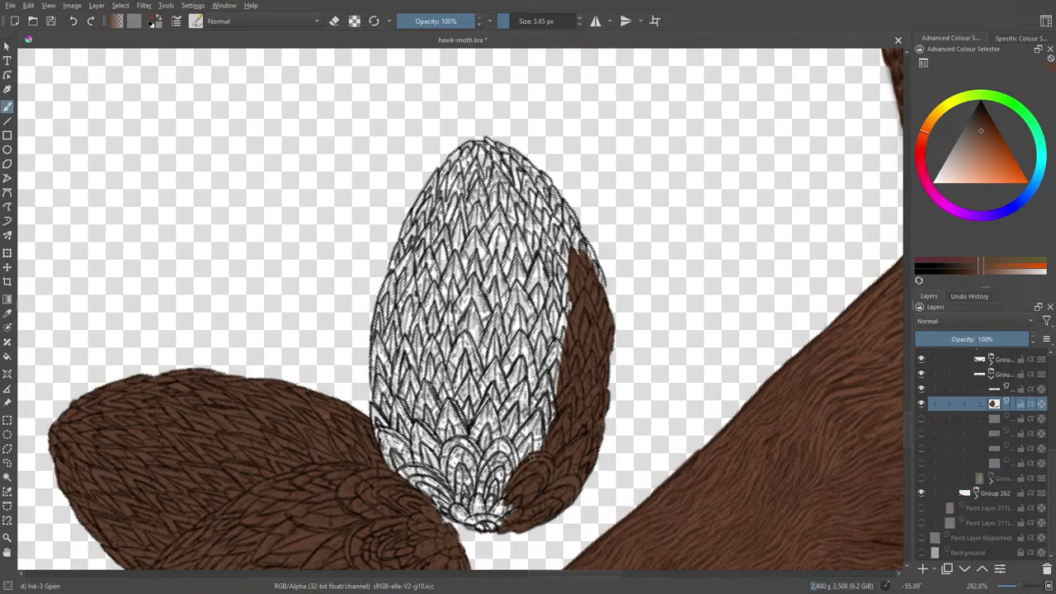
mouse_move(533, 458)
left_mouse_down()
mouse_move(541, 413)
mouse_move(524, 438)
mouse_move(528, 448)
mouse_move(551, 372)
left_mouse_up()
mouse_move(546, 419)
left_mouse_down()
mouse_move(541, 373)
mouse_move(528, 386)
left_mouse_up()
left_click_drag(530, 429, 523, 406)
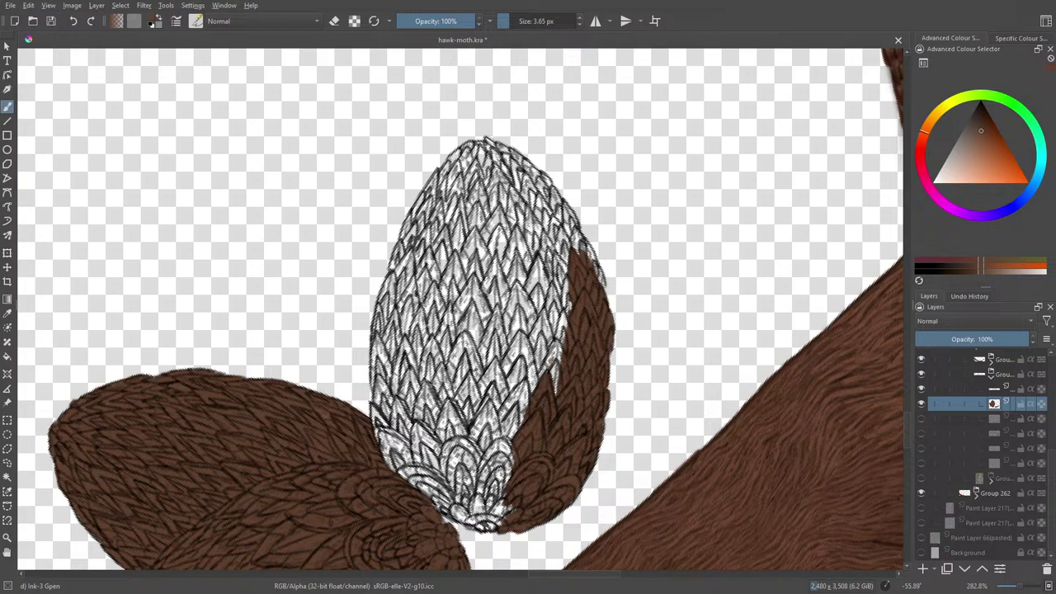
mouse_move(536, 380)
left_mouse_down()
mouse_move(564, 366)
mouse_move(552, 396)
left_mouse_up()
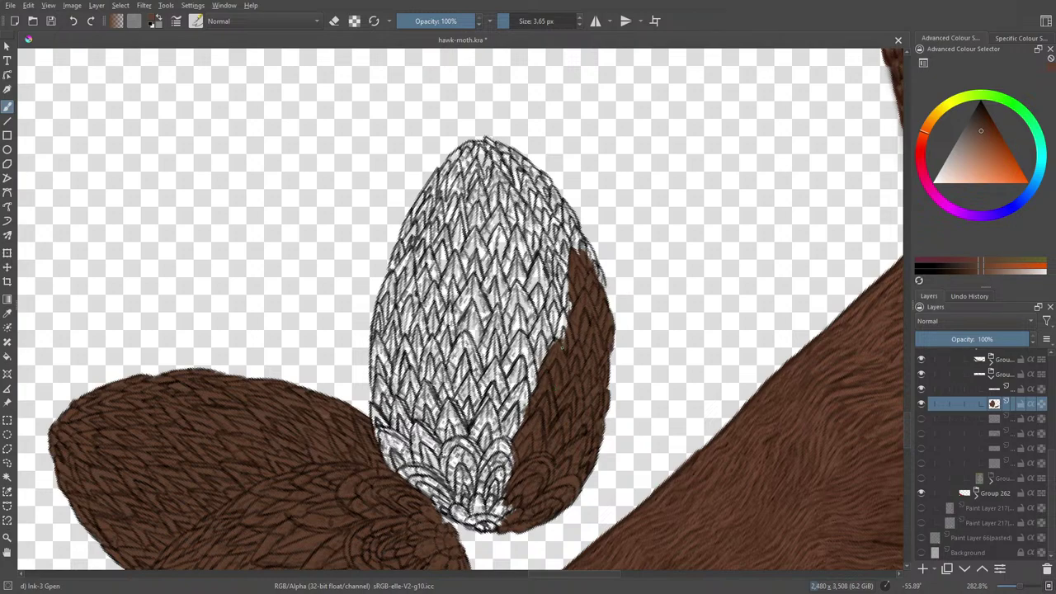
Widen the third lobe's brown strip inwards at mid-height and carry it up the fur-facing edge close to the tip.
mouse_move(562, 347)
left_mouse_down()
mouse_move(560, 315)
mouse_move(546, 338)
left_mouse_up()
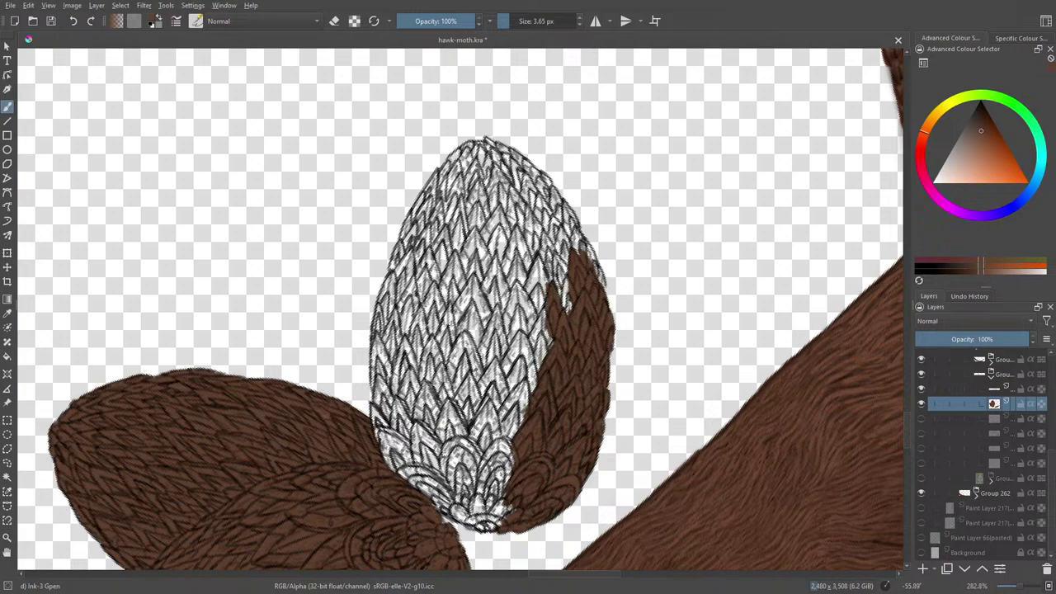
mouse_move(551, 300)
left_mouse_down()
mouse_move(557, 273)
mouse_move(565, 284)
mouse_move(567, 273)
mouse_move(563, 298)
mouse_move(545, 244)
left_mouse_up()
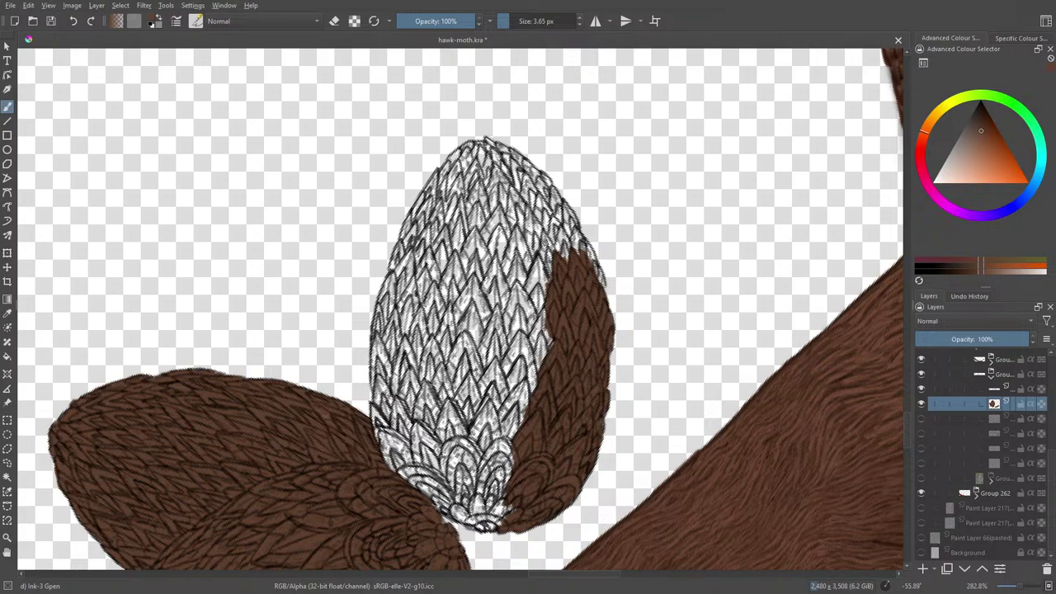
mouse_move(559, 248)
left_mouse_down()
mouse_move(545, 203)
mouse_move(557, 224)
mouse_move(537, 216)
mouse_move(540, 198)
mouse_move(522, 190)
mouse_move(532, 203)
mouse_move(522, 175)
mouse_move(560, 216)
mouse_move(564, 200)
mouse_move(571, 238)
mouse_move(581, 235)
mouse_move(604, 287)
left_mouse_up()
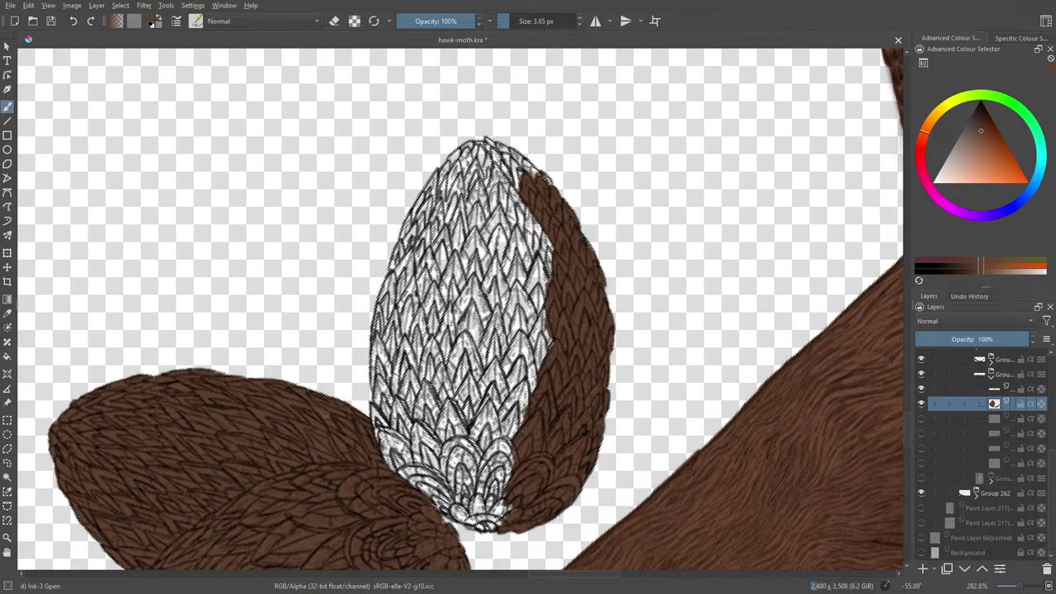
left_click_drag(548, 179, 541, 171)
Fill the third lobe's central base feathers brown and continue up through the middle feathers beside the filled strip.
scroll(907, 435, "down", 4)
scroll(900, 392, "up", 2)
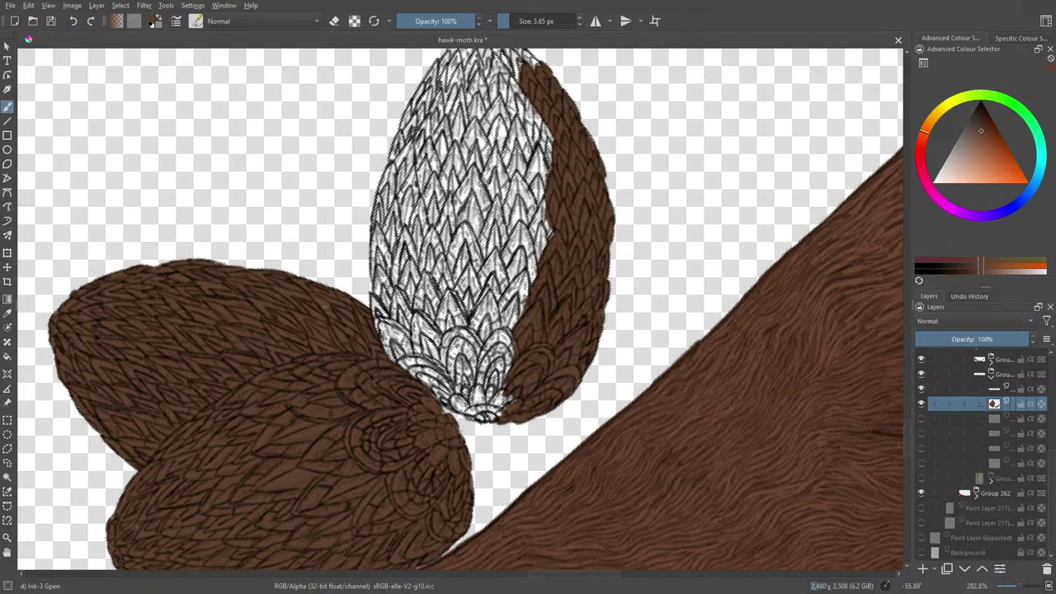
mouse_move(513, 336)
left_mouse_down()
mouse_move(501, 402)
mouse_move(507, 392)
mouse_move(509, 403)
mouse_move(485, 415)
mouse_move(499, 417)
mouse_move(479, 404)
mouse_move(492, 396)
mouse_move(487, 410)
mouse_move(504, 334)
mouse_move(484, 405)
mouse_move(480, 361)
mouse_move(482, 405)
mouse_move(493, 407)
mouse_move(469, 398)
left_mouse_up()
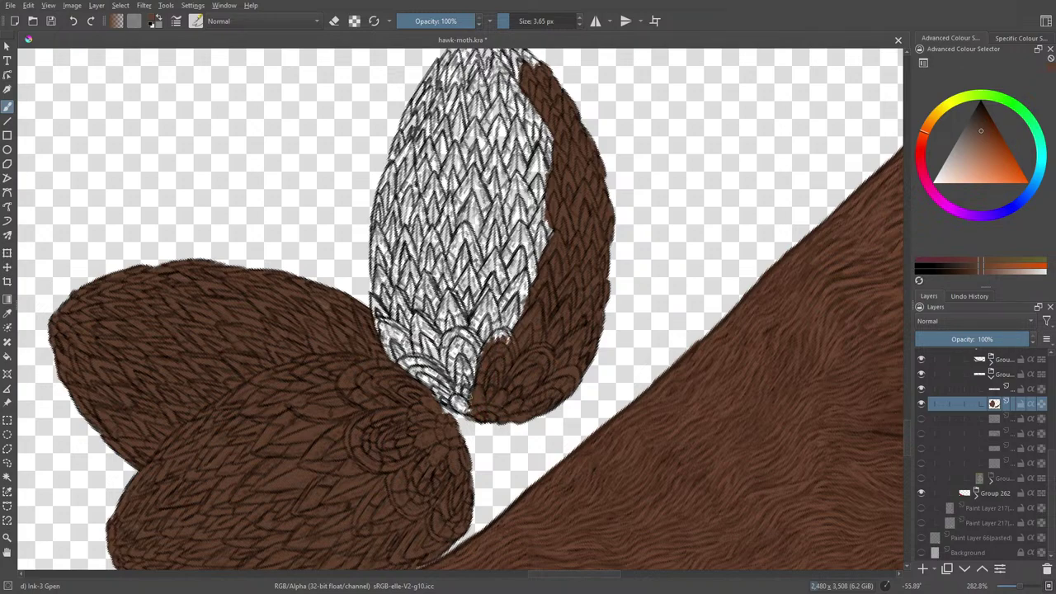
mouse_move(501, 339)
left_mouse_down()
mouse_move(494, 333)
mouse_move(511, 345)
mouse_move(489, 340)
left_mouse_up()
mouse_move(504, 306)
left_mouse_down()
mouse_move(510, 283)
mouse_move(501, 326)
mouse_move(516, 277)
mouse_move(527, 300)
mouse_move(513, 328)
mouse_move(524, 290)
mouse_move(495, 330)
mouse_move(490, 313)
mouse_move(499, 328)
mouse_move(491, 305)
mouse_move(491, 333)
mouse_move(500, 327)
mouse_move(489, 301)
mouse_move(470, 327)
mouse_move(490, 293)
mouse_move(471, 318)
mouse_move(490, 253)
mouse_move(491, 302)
mouse_move(508, 283)
mouse_move(492, 279)
mouse_move(492, 262)
mouse_move(510, 237)
mouse_move(508, 272)
mouse_move(523, 237)
mouse_move(512, 280)
mouse_move(526, 234)
mouse_move(528, 263)
mouse_move(531, 238)
mouse_move(534, 256)
mouse_move(519, 213)
mouse_move(538, 198)
mouse_move(541, 261)
left_mouse_up()
mouse_move(520, 213)
left_mouse_down()
mouse_move(518, 175)
mouse_move(534, 206)
mouse_move(520, 178)
mouse_move(521, 213)
mouse_move(508, 232)
mouse_move(501, 182)
mouse_move(509, 206)
left_mouse_up()
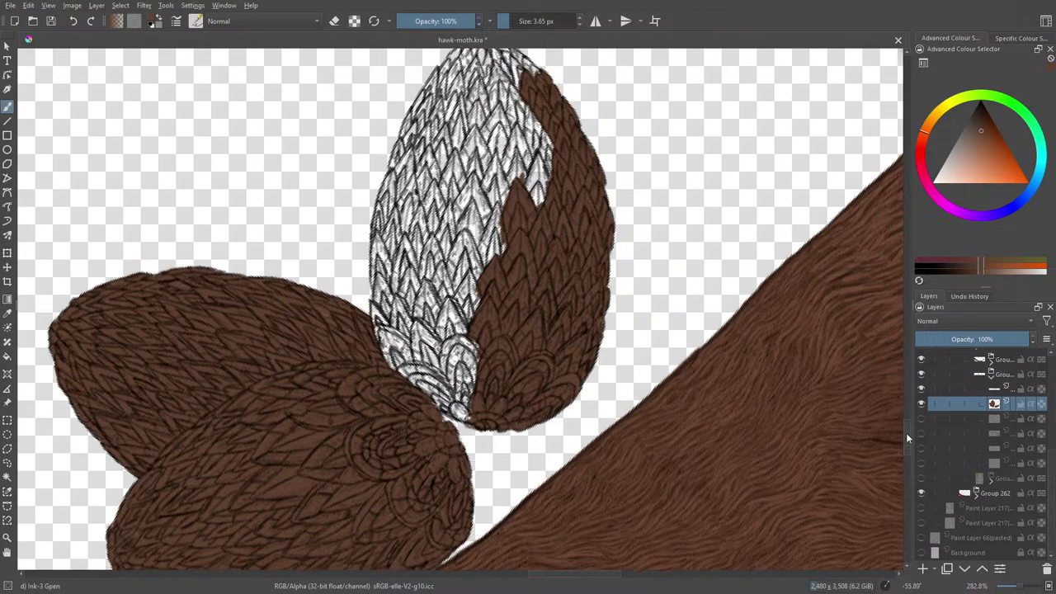
Fill the notch of white feathers in the third lobe's upper fur-facing half with brown, up to just below the tip.
left_click_drag(906, 432, 911, 427)
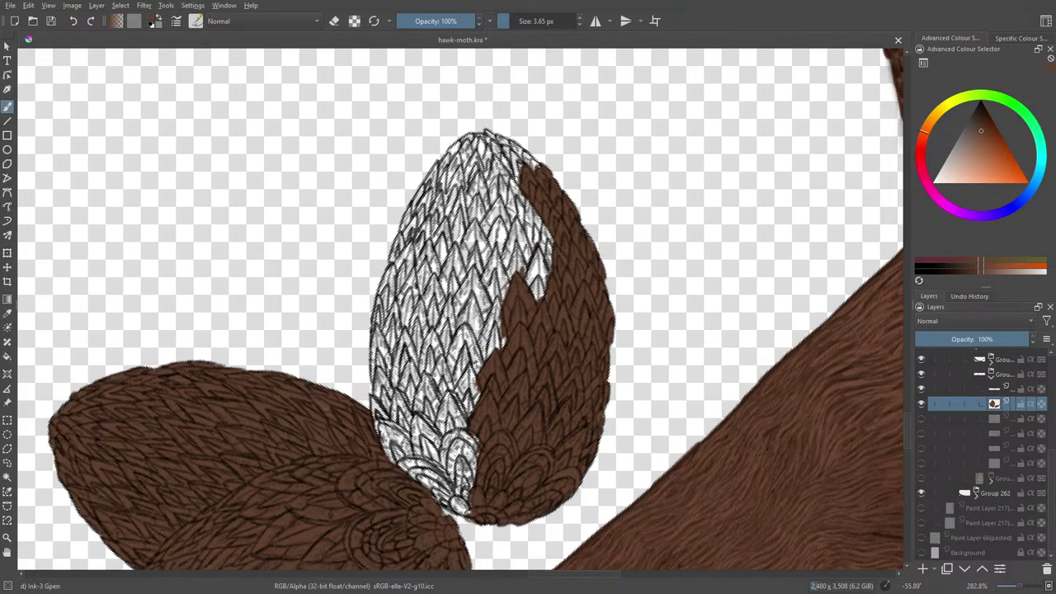
mouse_move(515, 272)
left_mouse_down()
mouse_move(520, 228)
mouse_move(526, 253)
mouse_move(523, 239)
mouse_move(517, 251)
mouse_move(508, 237)
mouse_move(510, 285)
mouse_move(524, 319)
mouse_move(550, 328)
left_mouse_up()
mouse_move(535, 289)
left_mouse_down()
mouse_move(532, 251)
mouse_move(550, 294)
mouse_move(546, 239)
mouse_move(550, 257)
mouse_move(540, 231)
mouse_move(529, 236)
mouse_move(523, 195)
mouse_move(537, 221)
left_mouse_up()
mouse_move(511, 173)
left_mouse_down()
mouse_move(520, 212)
mouse_move(513, 191)
mouse_move(509, 221)
mouse_move(503, 165)
mouse_move(508, 203)
mouse_move(518, 185)
mouse_move(511, 151)
mouse_move(531, 159)
left_mouse_up()
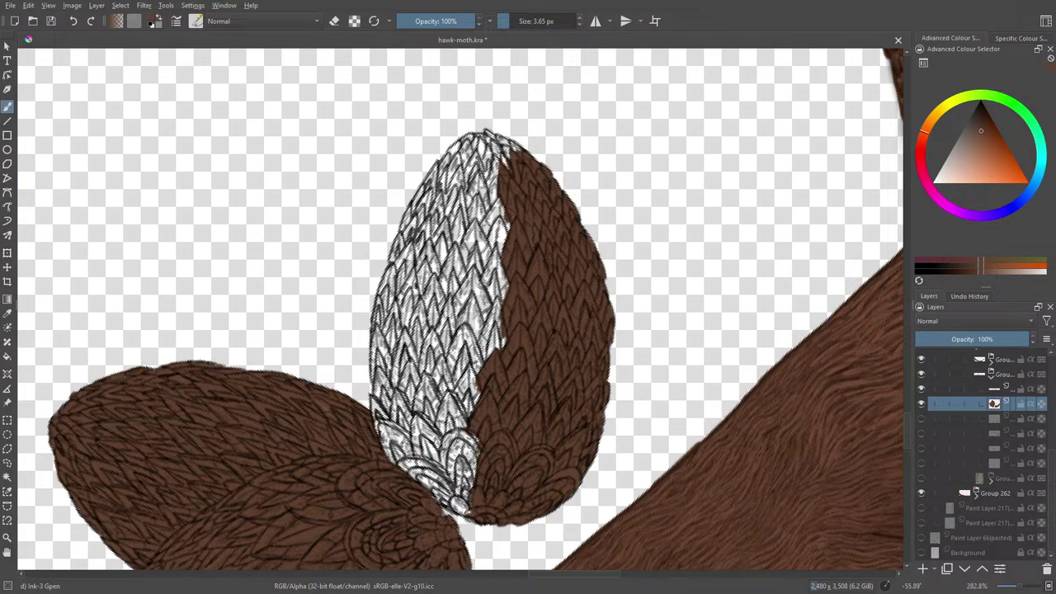
Fill the third lobe's remaining rounded base feathers brown, along to where they meet the neighbouring lobe.
mouse_move(464, 456)
left_mouse_down()
mouse_move(478, 445)
mouse_move(464, 429)
mouse_move(448, 438)
mouse_move(462, 498)
mouse_move(470, 452)
mouse_move(464, 475)
left_mouse_up()
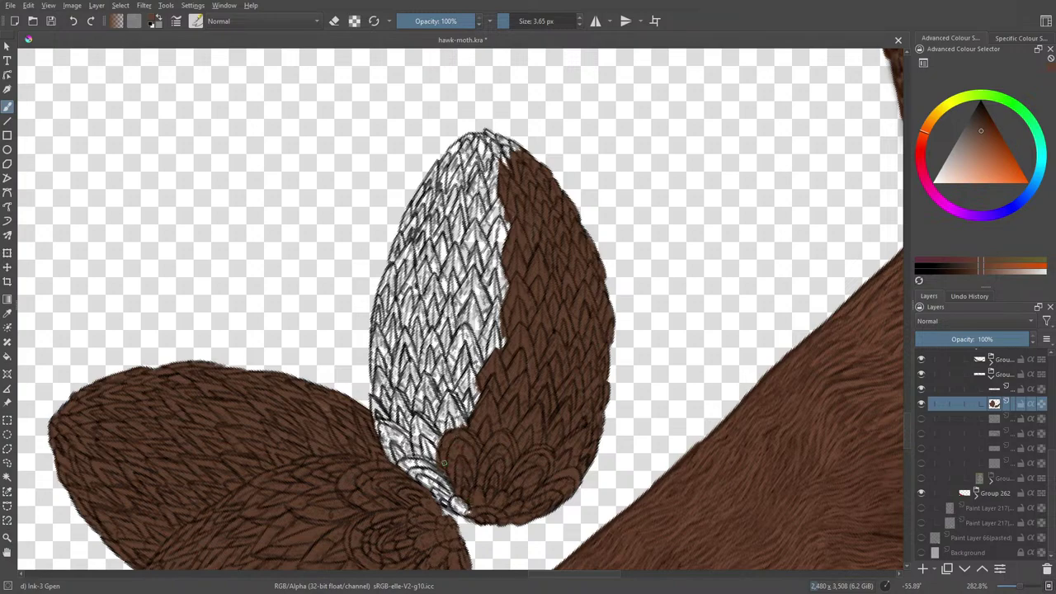
right_click(372, 465)
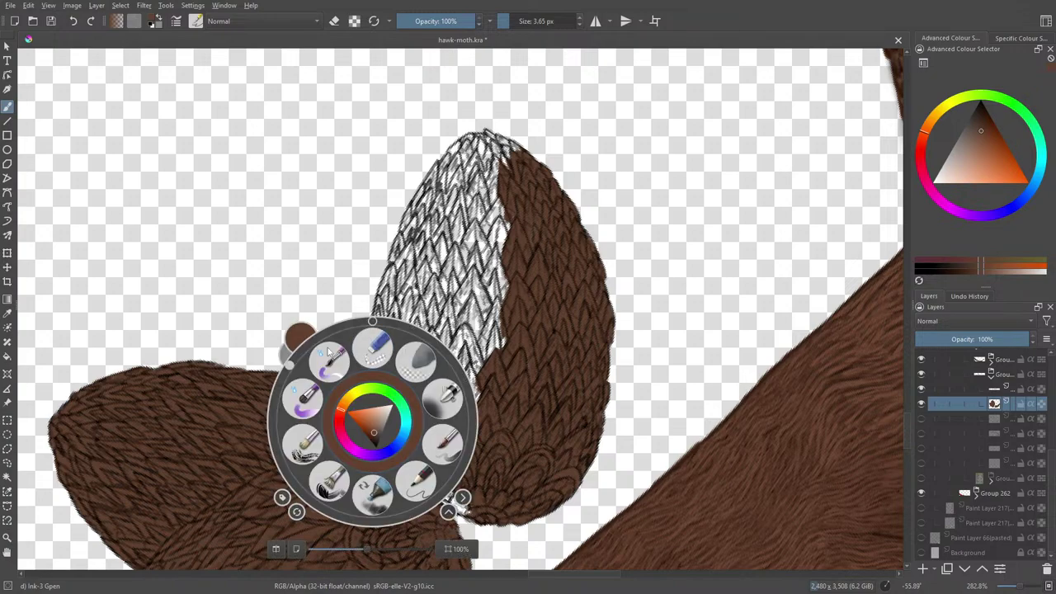
mouse_move(292, 372)
left_mouse_down()
mouse_move(302, 356)
mouse_move(363, 344)
left_mouse_up()
mouse_move(315, 437)
left_mouse_down()
mouse_move(308, 409)
mouse_move(310, 449)
mouse_move(319, 368)
mouse_move(323, 415)
mouse_move(320, 371)
mouse_move(302, 418)
left_mouse_up()
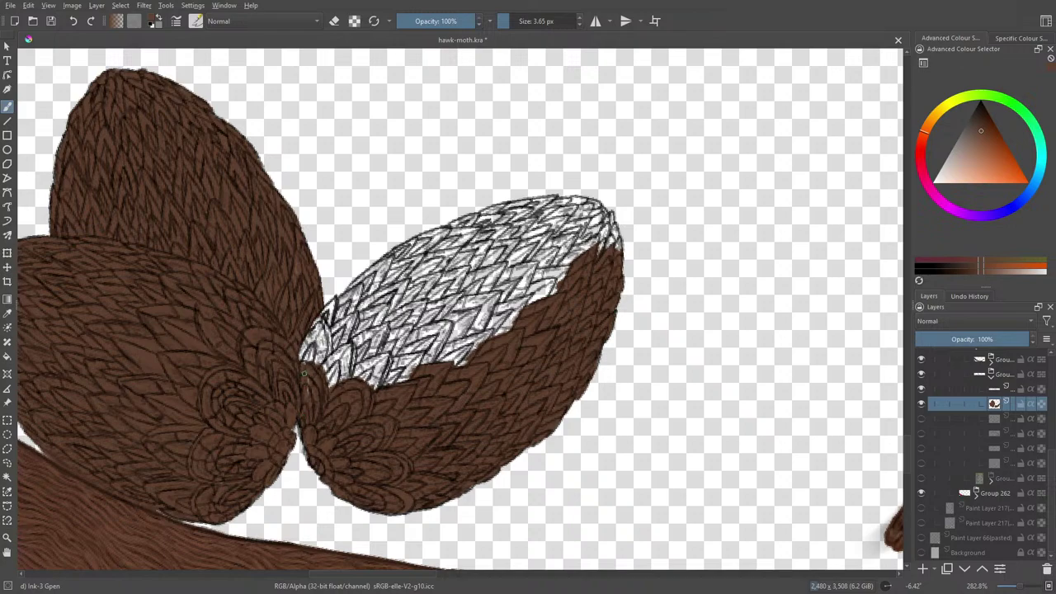
left_click_drag(304, 372, 314, 369)
mouse_move(319, 311)
left_mouse_down()
mouse_move(312, 371)
mouse_move(327, 331)
mouse_move(302, 356)
mouse_move(307, 333)
mouse_move(326, 329)
left_mouse_up()
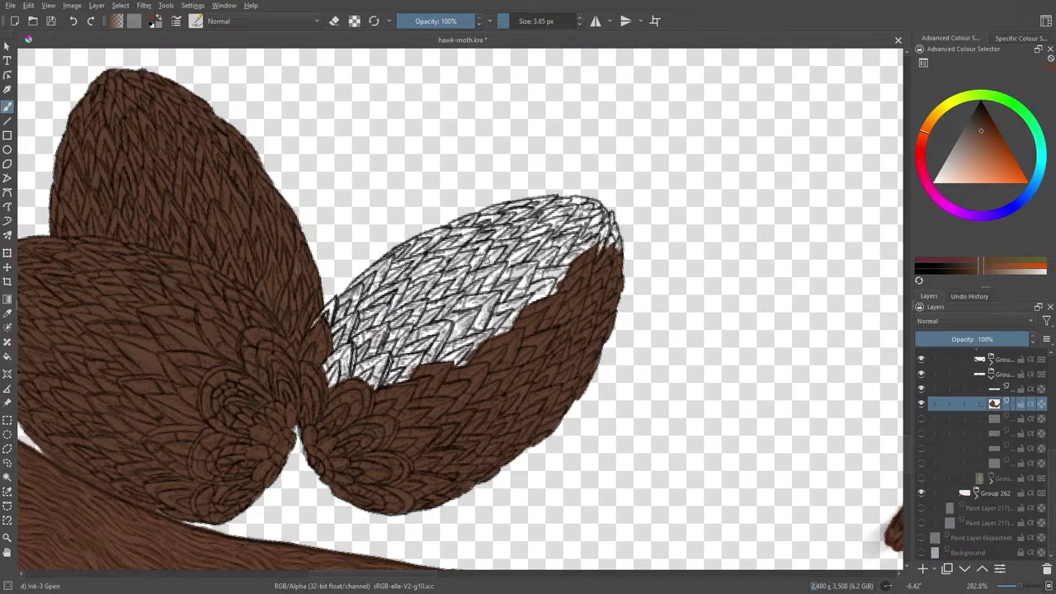
Paint a patch of the third lobe's white middle feathers brown and join it to the already filled half.
mouse_move(457, 337)
left_mouse_down()
mouse_move(485, 324)
mouse_move(462, 315)
mouse_move(460, 300)
mouse_move(486, 290)
mouse_move(461, 316)
mouse_move(490, 312)
left_mouse_up()
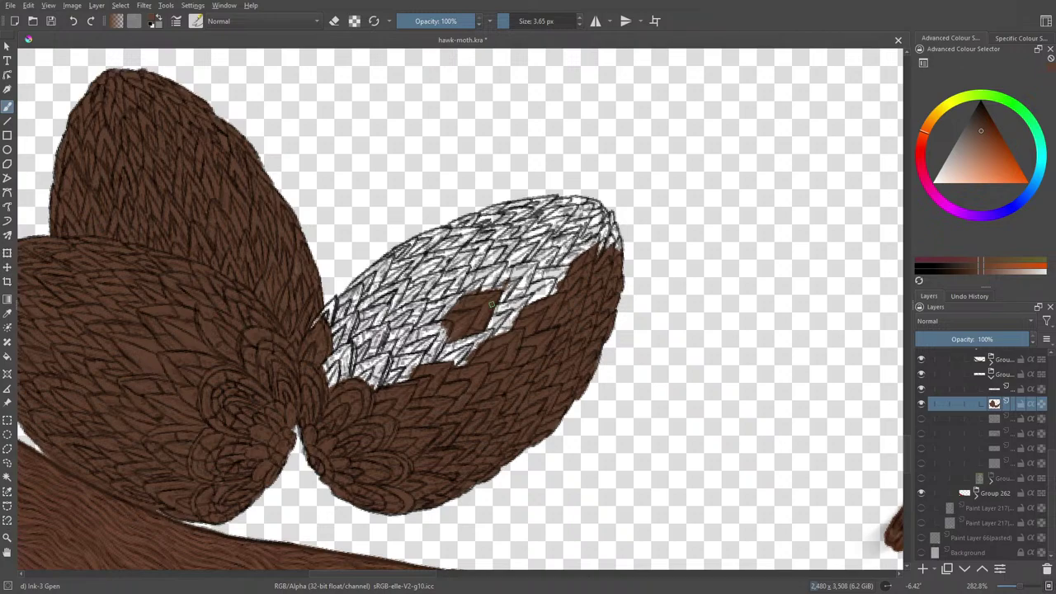
left_click_drag(426, 356, 446, 333)
right_click(417, 320)
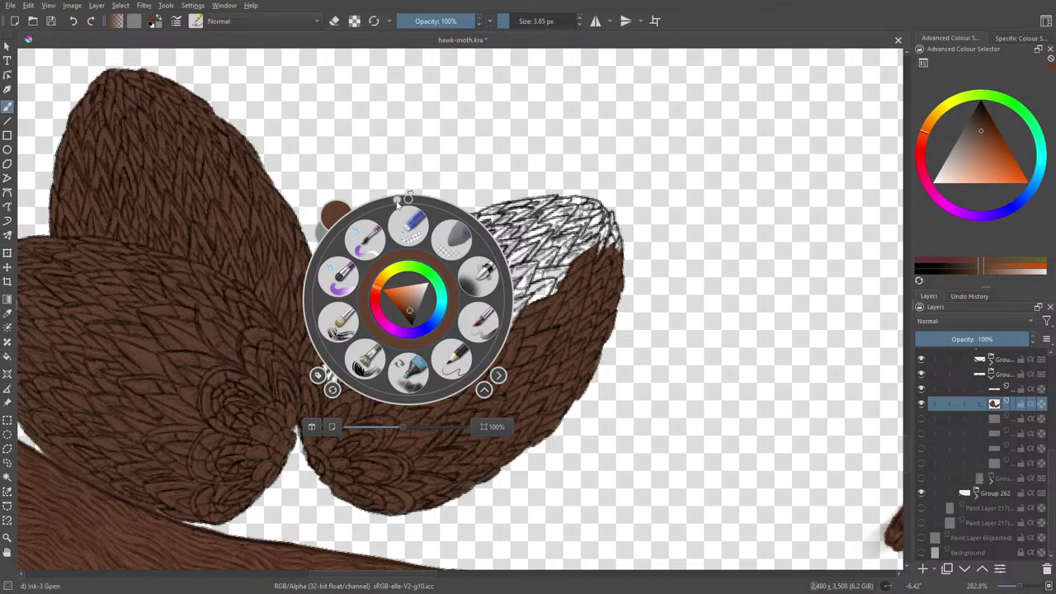
mouse_move(405, 199)
left_mouse_down()
mouse_move(363, 235)
mouse_move(350, 282)
mouse_move(306, 141)
left_mouse_up()
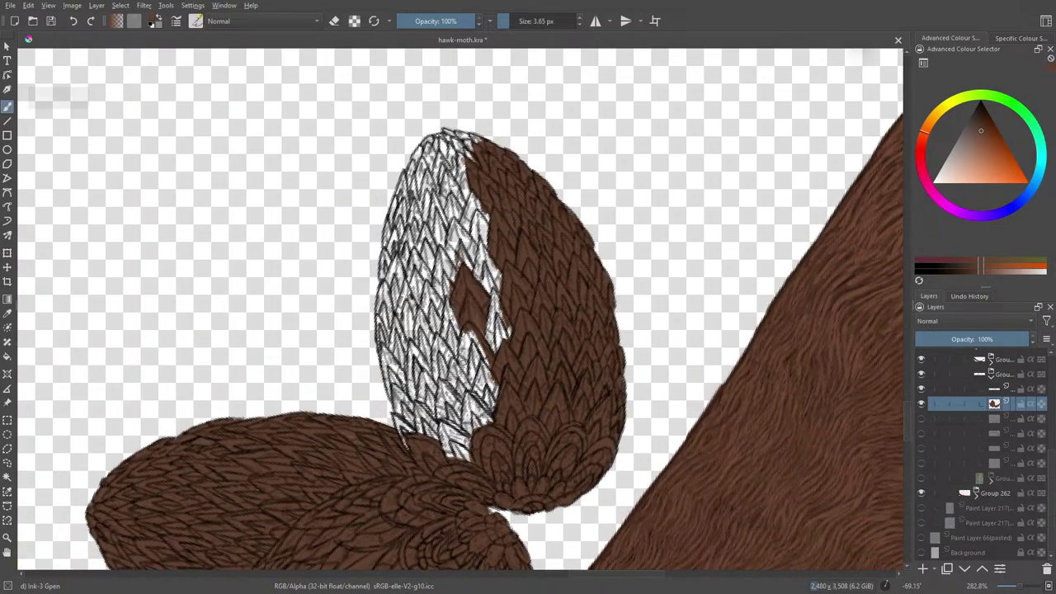
mouse_move(467, 355)
left_mouse_down()
mouse_move(474, 375)
mouse_move(477, 338)
mouse_move(465, 375)
mouse_move(460, 347)
mouse_move(468, 334)
mouse_move(471, 348)
mouse_move(492, 297)
mouse_move(495, 354)
mouse_move(498, 319)
mouse_move(503, 340)
mouse_move(491, 294)
left_mouse_up()
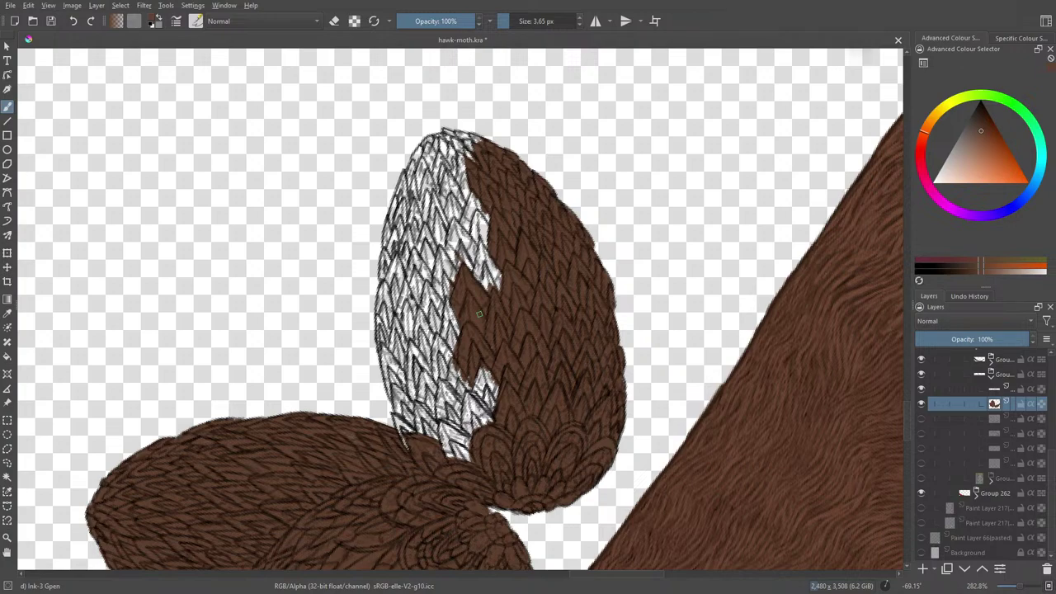
Fill the third lobe's white feathers just above the rounded base brown and carry the fill up to the middle patch.
mouse_move(492, 379)
left_mouse_down()
mouse_move(488, 389)
mouse_move(483, 377)
mouse_move(481, 403)
mouse_move(471, 369)
mouse_move(484, 412)
mouse_move(459, 376)
mouse_move(492, 424)
mouse_move(479, 403)
mouse_move(472, 422)
mouse_move(467, 395)
mouse_move(464, 421)
mouse_move(458, 360)
mouse_move(445, 406)
mouse_move(438, 381)
mouse_move(455, 433)
mouse_move(440, 384)
mouse_move(438, 416)
left_mouse_up()
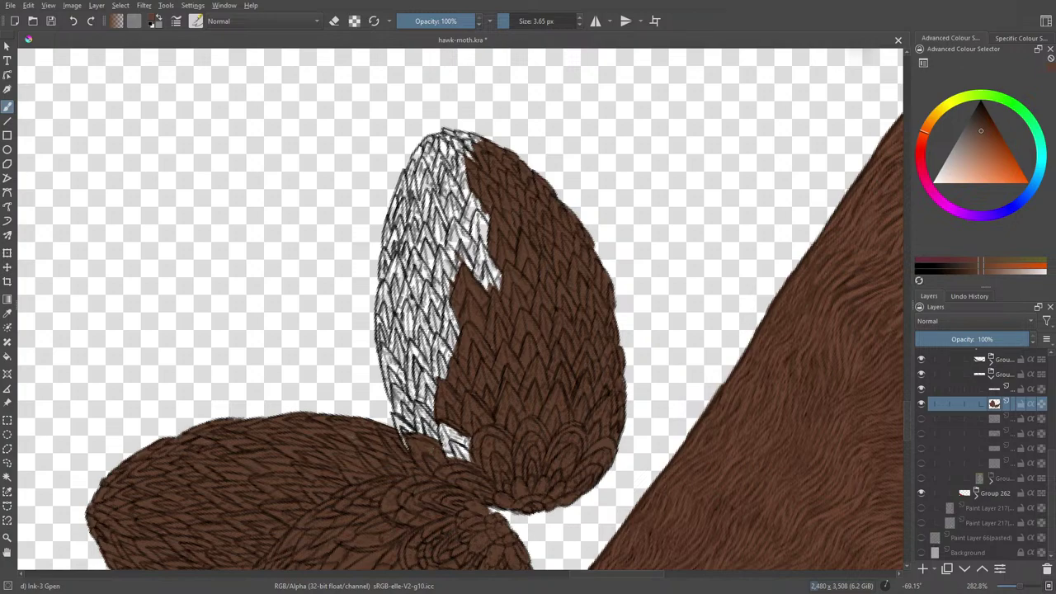
mouse_move(464, 450)
left_mouse_down()
mouse_move(444, 422)
mouse_move(453, 435)
mouse_move(440, 426)
mouse_move(441, 439)
left_mouse_up()
mouse_move(445, 356)
left_mouse_down()
mouse_move(437, 335)
mouse_move(437, 378)
mouse_move(439, 343)
mouse_move(436, 378)
mouse_move(432, 363)
left_mouse_up()
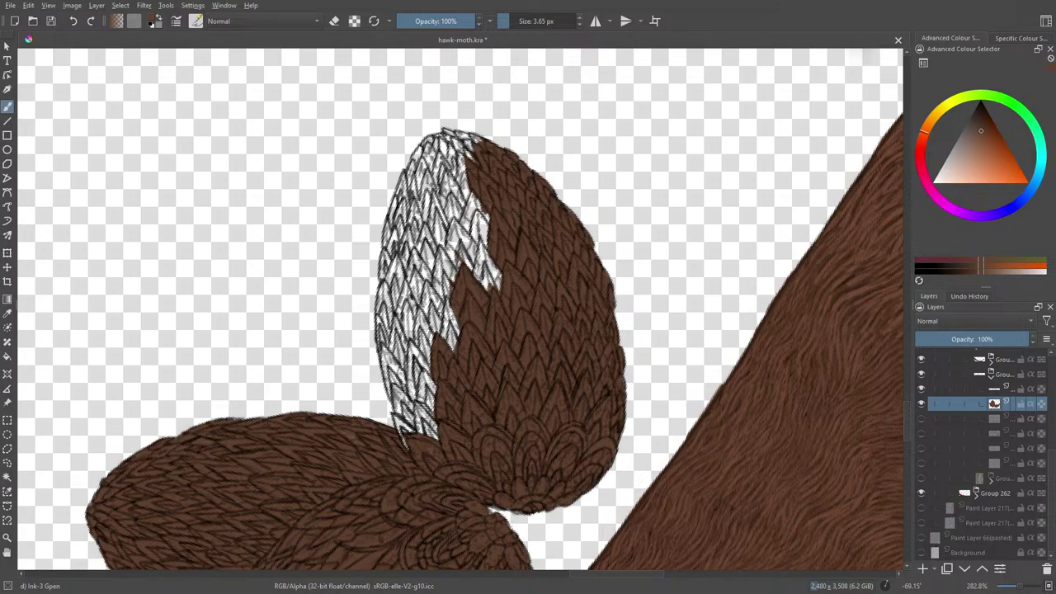
mouse_move(452, 307)
left_mouse_down()
mouse_move(440, 340)
mouse_move(455, 313)
mouse_move(453, 331)
mouse_move(446, 326)
mouse_move(459, 350)
left_mouse_up()
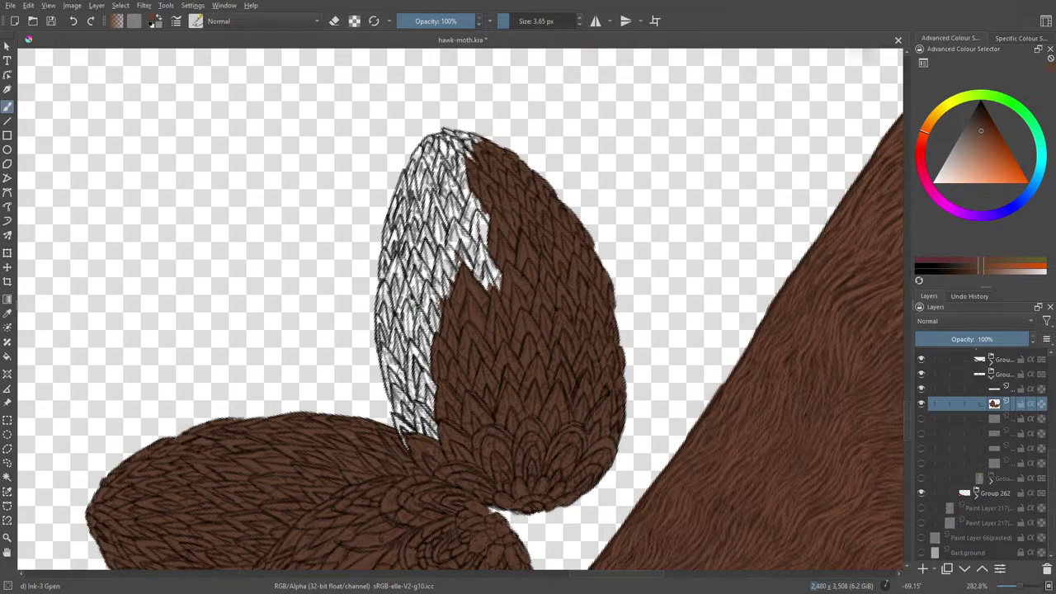
Fill the lower feathers along the third lobe's edge facing away from the fur brown, up to about mid-height.
mouse_move(426, 438)
left_mouse_down()
mouse_move(415, 410)
mouse_move(430, 443)
mouse_move(410, 413)
mouse_move(409, 447)
mouse_move(399, 392)
mouse_move(415, 412)
mouse_move(399, 390)
mouse_move(403, 414)
mouse_move(392, 410)
mouse_move(390, 383)
mouse_move(404, 390)
mouse_move(378, 321)
mouse_move(406, 379)
mouse_move(379, 363)
left_mouse_up()
mouse_move(399, 324)
left_mouse_down()
mouse_move(411, 391)
mouse_move(431, 412)
mouse_move(412, 363)
mouse_move(429, 389)
mouse_move(418, 343)
mouse_move(437, 388)
left_mouse_up()
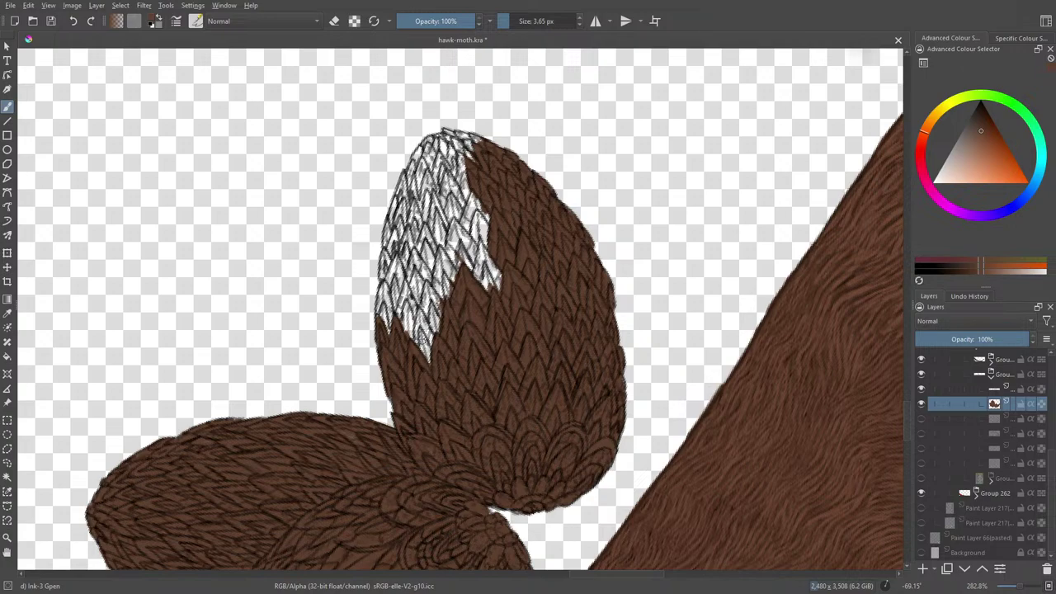
mouse_move(421, 347)
left_mouse_down()
mouse_move(419, 313)
mouse_move(420, 352)
mouse_move(426, 317)
mouse_move(430, 355)
left_mouse_up()
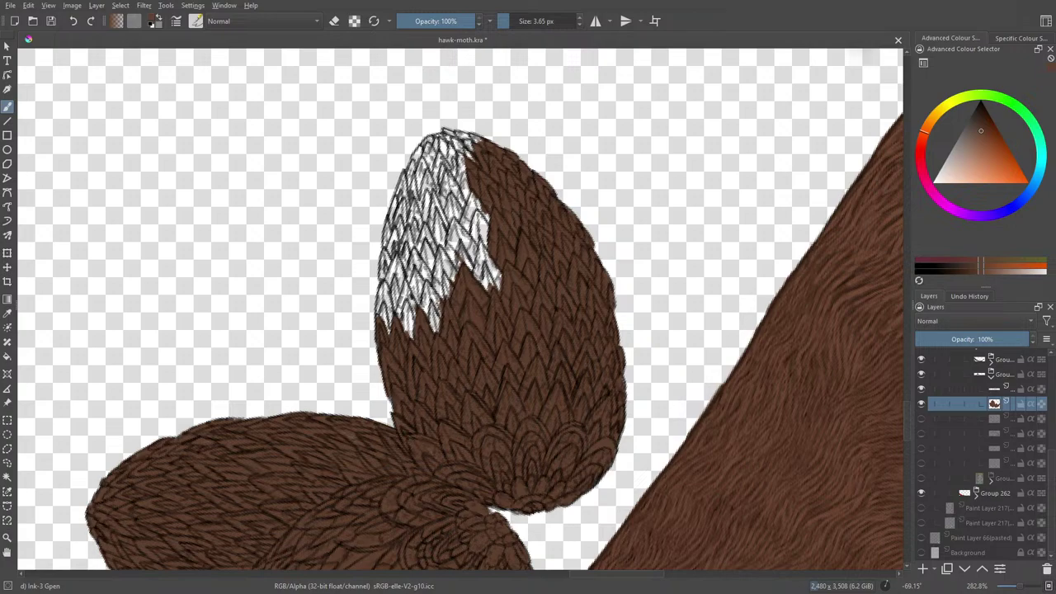
Fill the white notch in the third lobe's upper middle brown, leaving a narrow strip along the outer edge.
mouse_move(473, 284)
left_mouse_down()
mouse_move(484, 274)
mouse_move(479, 247)
mouse_move(483, 284)
mouse_move(480, 248)
mouse_move(495, 289)
mouse_move(501, 281)
mouse_move(476, 248)
mouse_move(480, 206)
left_mouse_up()
mouse_move(482, 247)
left_mouse_down()
mouse_move(487, 216)
mouse_move(488, 229)
mouse_move(472, 192)
mouse_move(463, 231)
mouse_move(462, 198)
mouse_move(466, 222)
left_mouse_up()
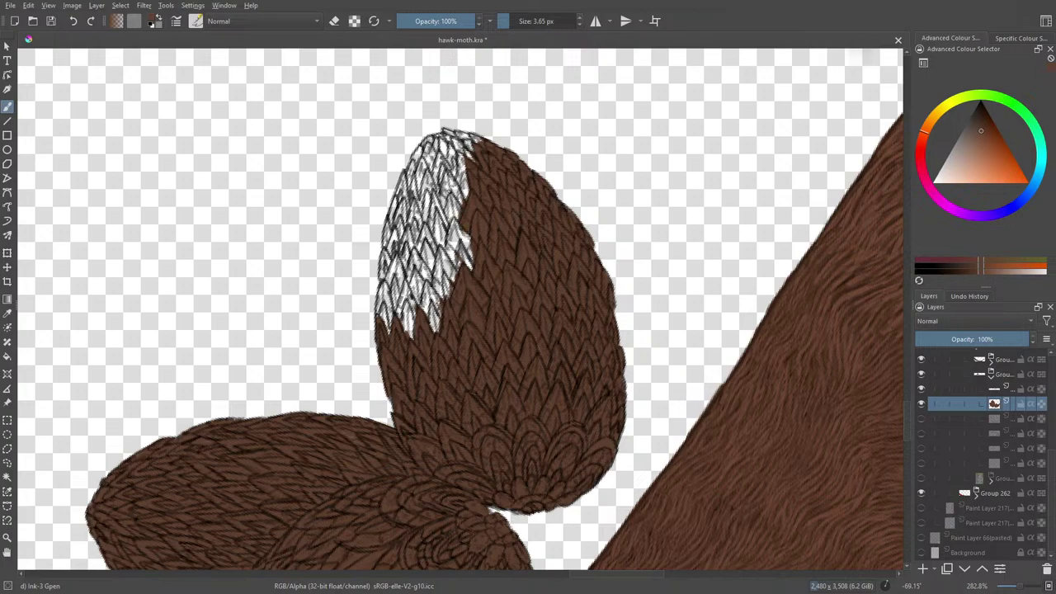
mouse_move(463, 223)
left_mouse_down()
mouse_move(476, 257)
mouse_move(462, 235)
mouse_move(471, 264)
mouse_move(454, 225)
mouse_move(457, 265)
mouse_move(450, 221)
mouse_move(446, 298)
mouse_move(439, 260)
mouse_move(439, 276)
left_mouse_up()
mouse_move(425, 325)
left_mouse_down()
mouse_move(428, 288)
mouse_move(442, 330)
mouse_move(422, 284)
mouse_move(422, 317)
mouse_move(442, 285)
left_mouse_up()
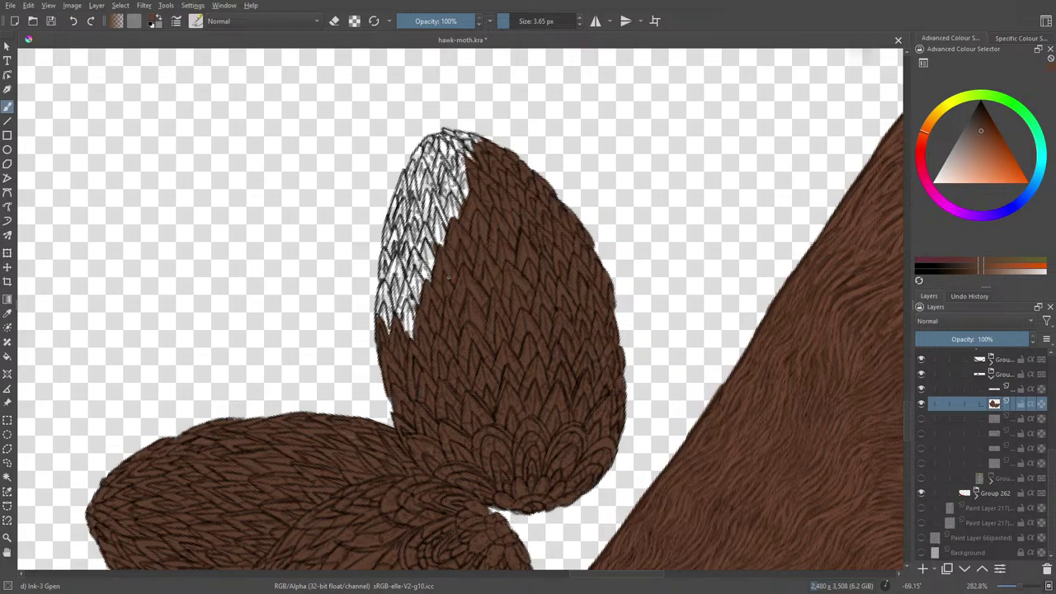
Paint the white strip along the third lobe's outer edge brown from mid-height up to the feathers of the upper quarter.
left_click(415, 278)
left_click_drag(412, 275, 411, 338)
mouse_move(404, 295)
left_mouse_down()
mouse_move(399, 332)
mouse_move(396, 319)
left_mouse_up()
mouse_move(407, 278)
left_mouse_down()
mouse_move(388, 330)
mouse_move(380, 317)
left_mouse_up()
left_click_drag(387, 251, 384, 282)
mouse_move(385, 249)
left_mouse_down()
mouse_move(383, 283)
mouse_move(381, 258)
left_mouse_up()
left_click_drag(391, 244, 393, 288)
left_click_drag(396, 246, 396, 304)
mouse_move(402, 244)
left_mouse_down()
mouse_move(399, 298)
mouse_move(403, 290)
left_mouse_up()
mouse_move(407, 251)
left_mouse_down()
mouse_move(406, 282)
mouse_move(406, 264)
left_mouse_up()
mouse_move(407, 221)
left_mouse_down()
mouse_move(402, 249)
mouse_move(419, 294)
left_mouse_up()
left_click_drag(429, 236, 419, 299)
left_click_drag(434, 249, 429, 282)
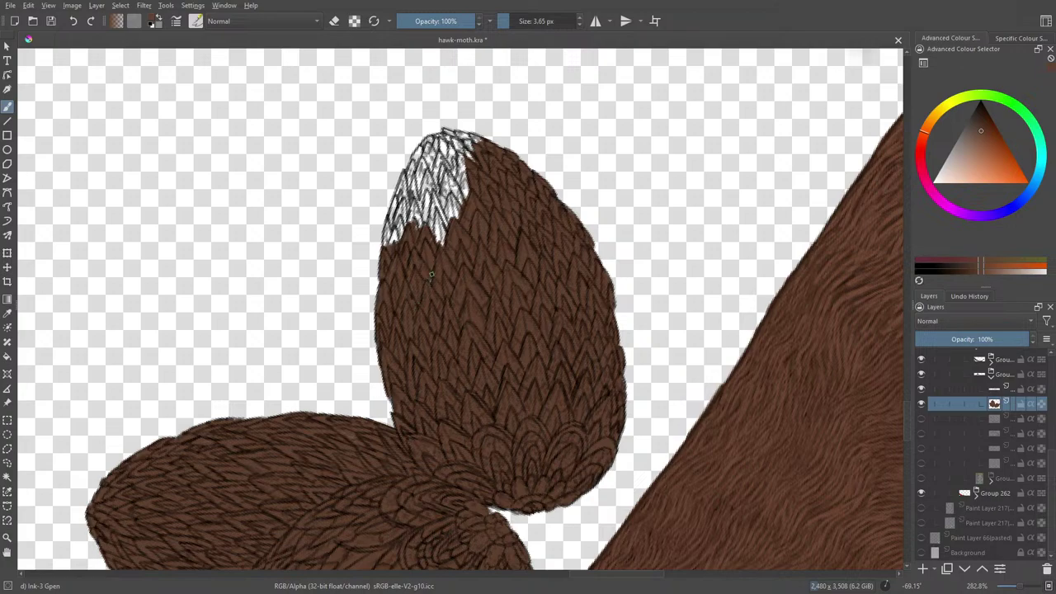
Carry the brown up the third lobe's outer edge close to the tip and narrow the white wedge beside it.
mouse_move(426, 224)
left_mouse_down()
mouse_move(437, 248)
mouse_move(416, 229)
left_mouse_up()
mouse_move(418, 193)
left_mouse_down()
mouse_move(399, 240)
mouse_move(386, 241)
left_mouse_up()
mouse_move(393, 204)
left_mouse_down()
mouse_move(384, 246)
mouse_move(384, 227)
left_mouse_up()
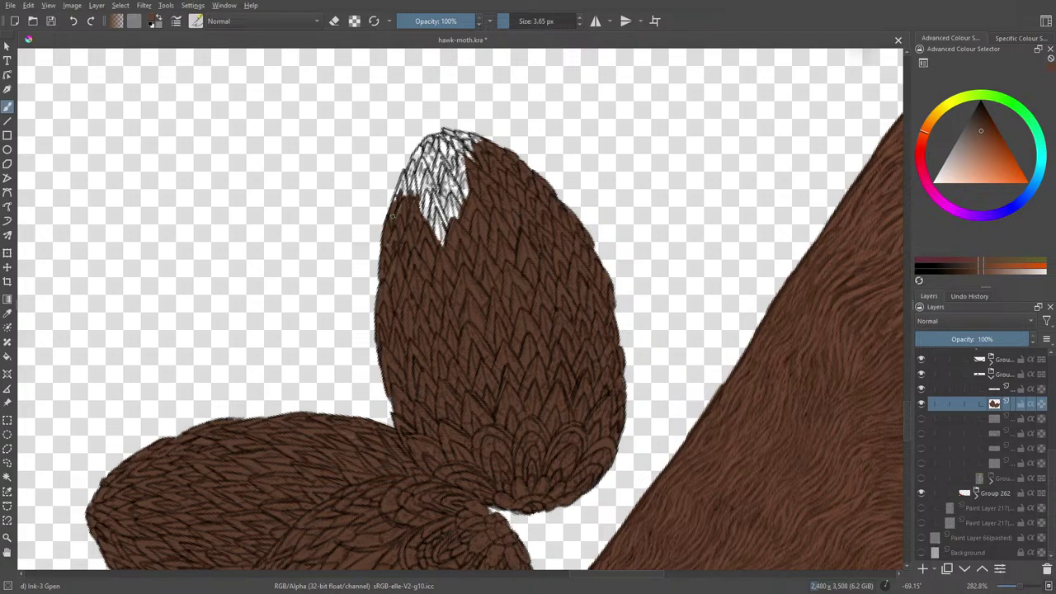
left_click_drag(408, 171, 400, 196)
mouse_move(415, 165)
left_mouse_down()
mouse_move(409, 204)
mouse_move(411, 175)
mouse_move(418, 195)
mouse_move(429, 172)
mouse_move(419, 217)
mouse_move(435, 190)
mouse_move(437, 239)
left_mouse_up()
mouse_move(439, 200)
left_mouse_down()
mouse_move(440, 249)
mouse_move(444, 241)
left_mouse_up()
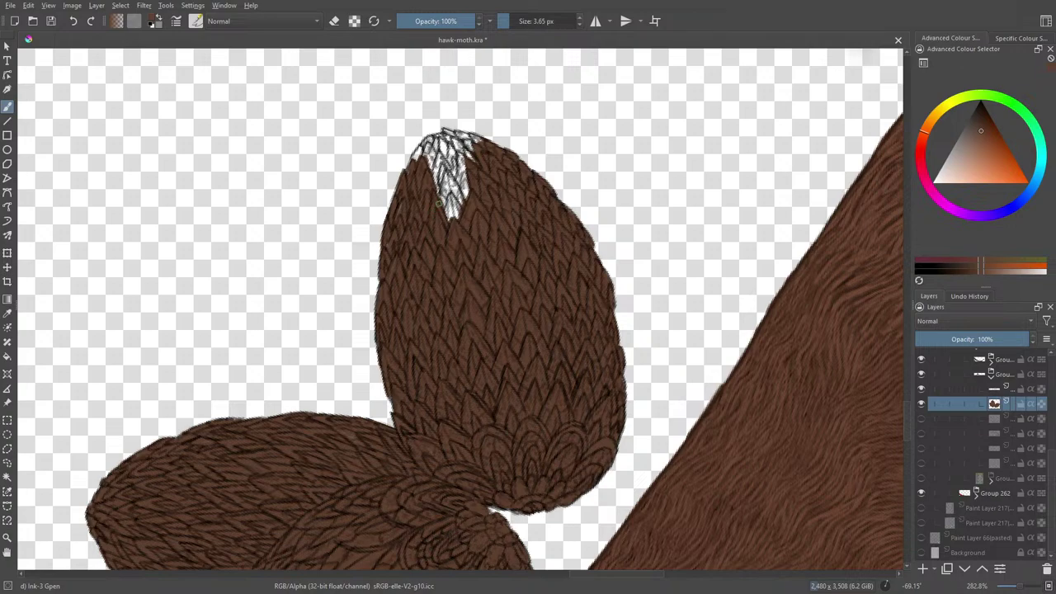
Fill the third lobe's last white wedge and tip feathers brown, including the small missed gap below them.
mouse_move(444, 176)
left_mouse_down()
mouse_move(450, 219)
mouse_move(456, 190)
left_mouse_up()
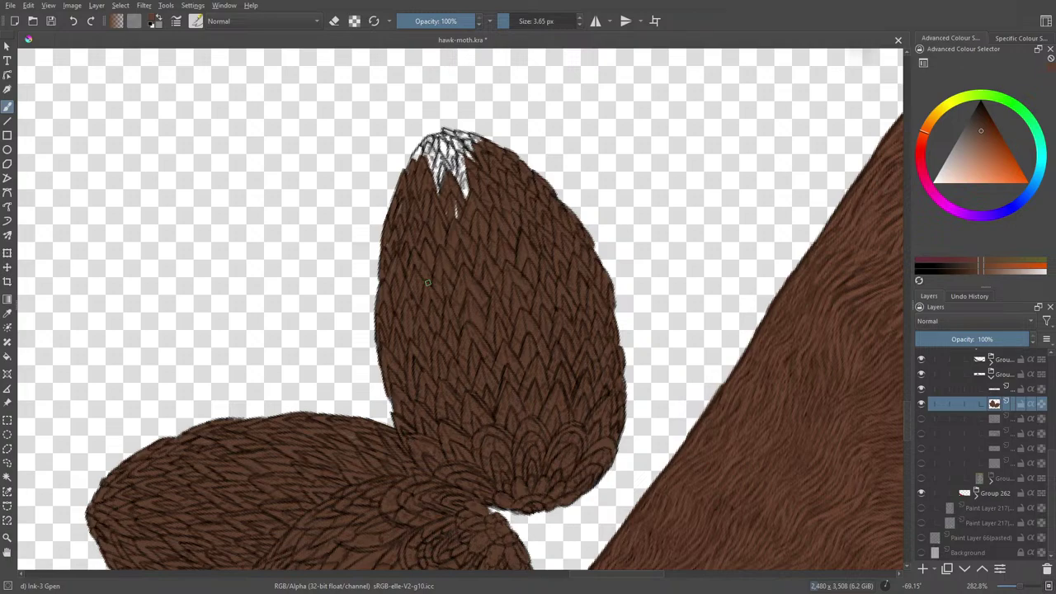
left_click_drag(456, 201, 457, 221)
left_click_drag(442, 158, 445, 194)
mouse_move(456, 175)
left_mouse_down()
mouse_move(470, 199)
mouse_move(447, 163)
mouse_move(454, 150)
mouse_move(472, 167)
mouse_move(467, 146)
mouse_move(447, 132)
mouse_move(473, 150)
mouse_move(484, 141)
mouse_move(445, 130)
mouse_move(431, 182)
mouse_move(423, 146)
mouse_move(427, 172)
mouse_move(444, 150)
mouse_move(448, 194)
mouse_move(429, 203)
mouse_move(405, 161)
mouse_move(437, 136)
left_mouse_up()
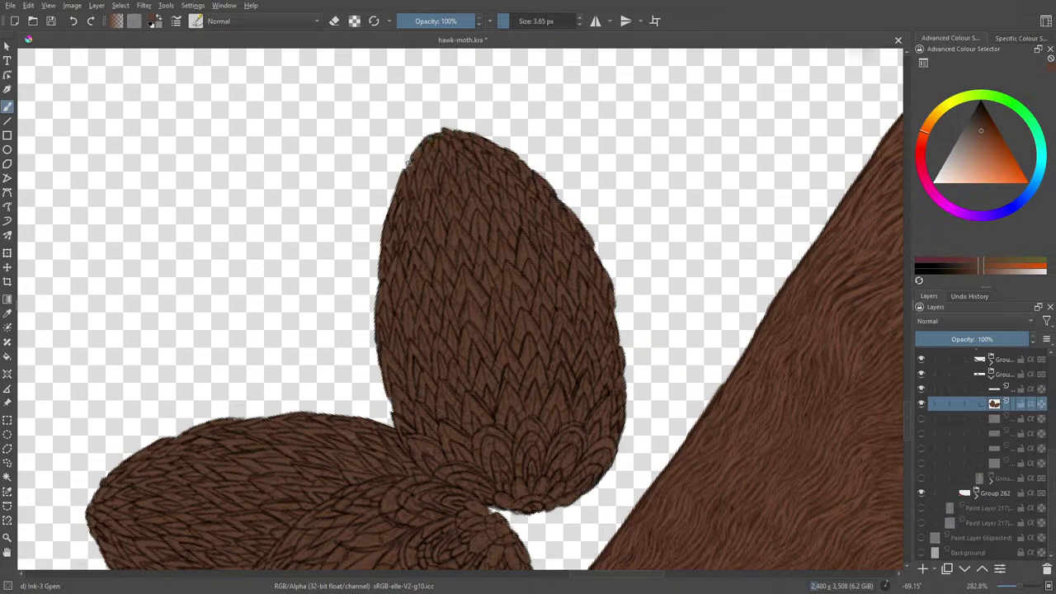
Add a new paint layer directly below the brown base layer and sample the bright red area beyond the fur as the brush colour.
left_click_drag(906, 416, 906, 442)
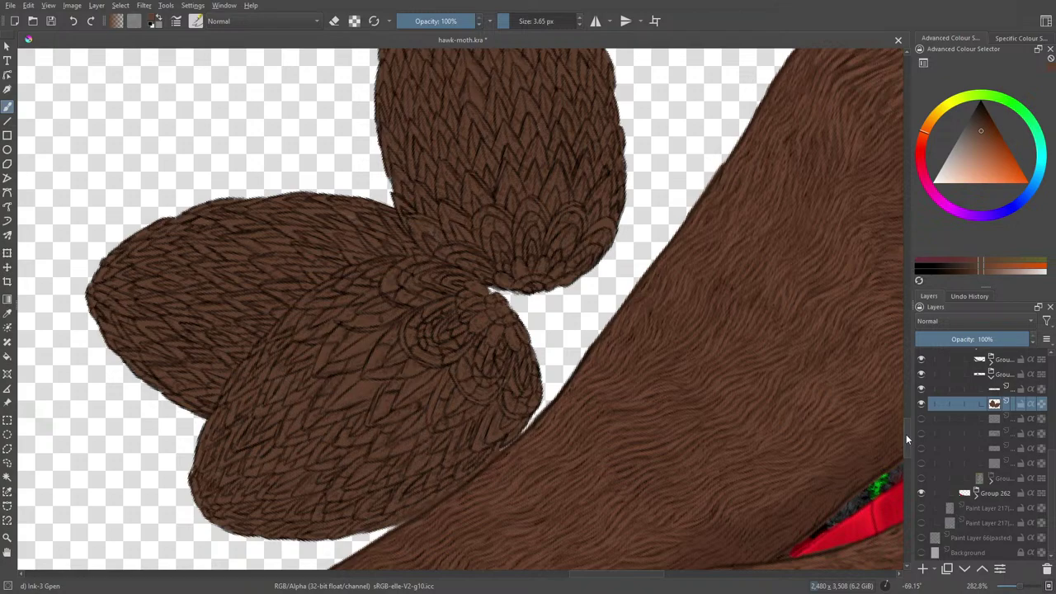
left_click(922, 568)
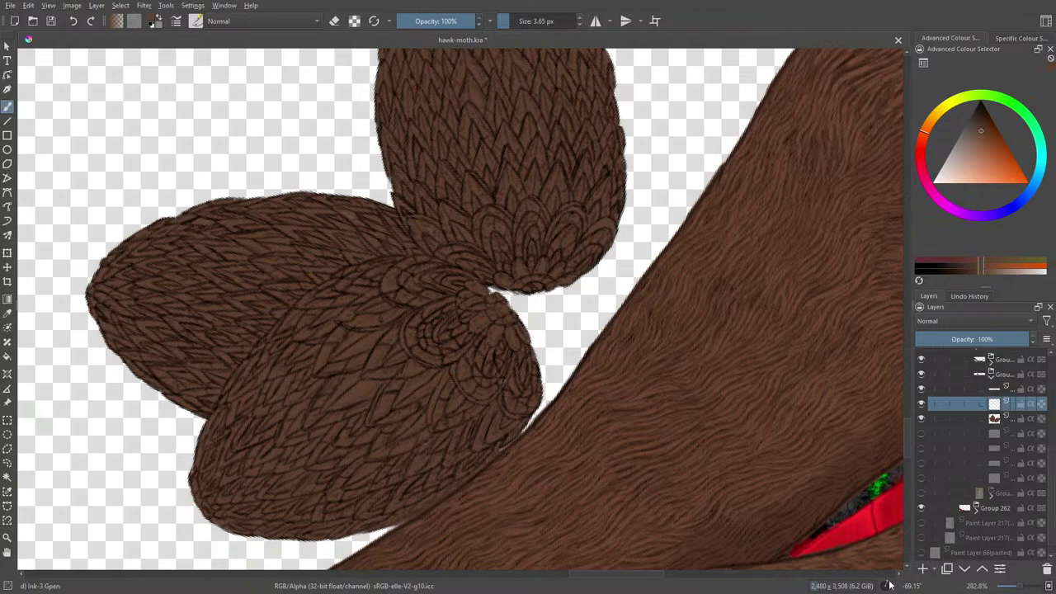
left_click(964, 569)
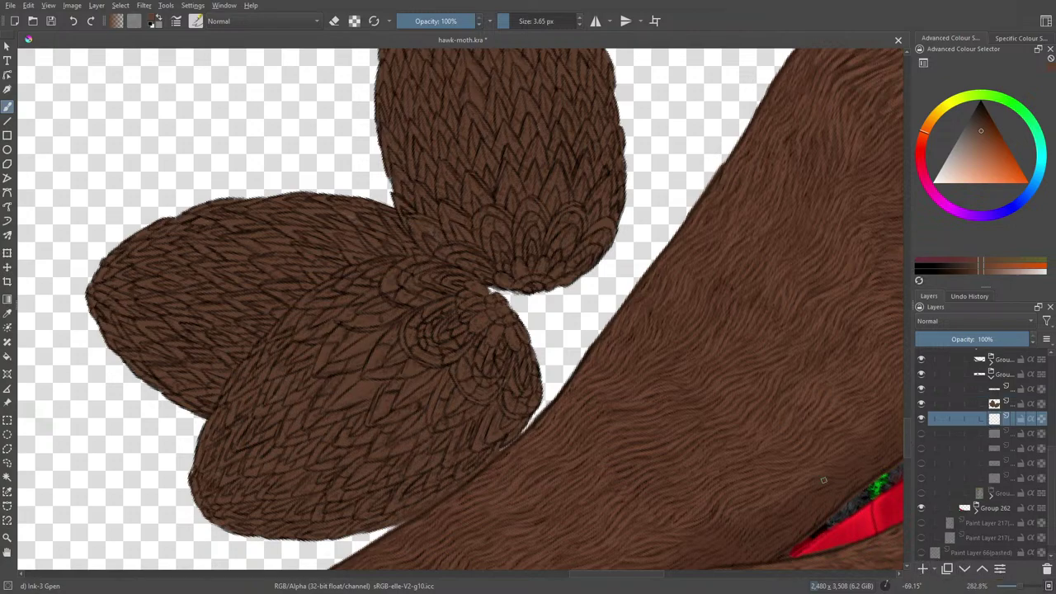
left_click(8, 316)
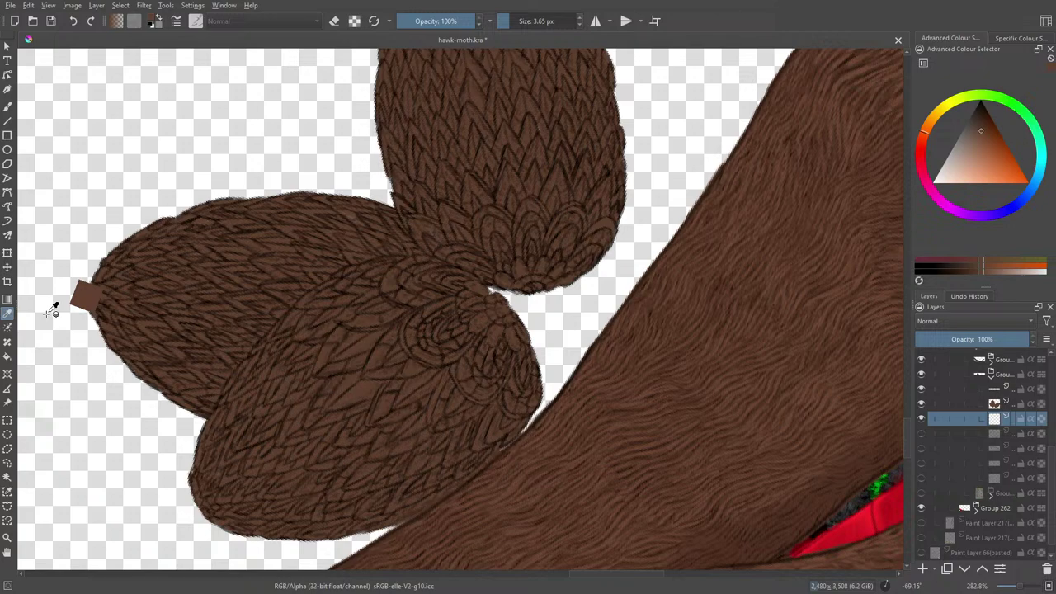
left_click(891, 505)
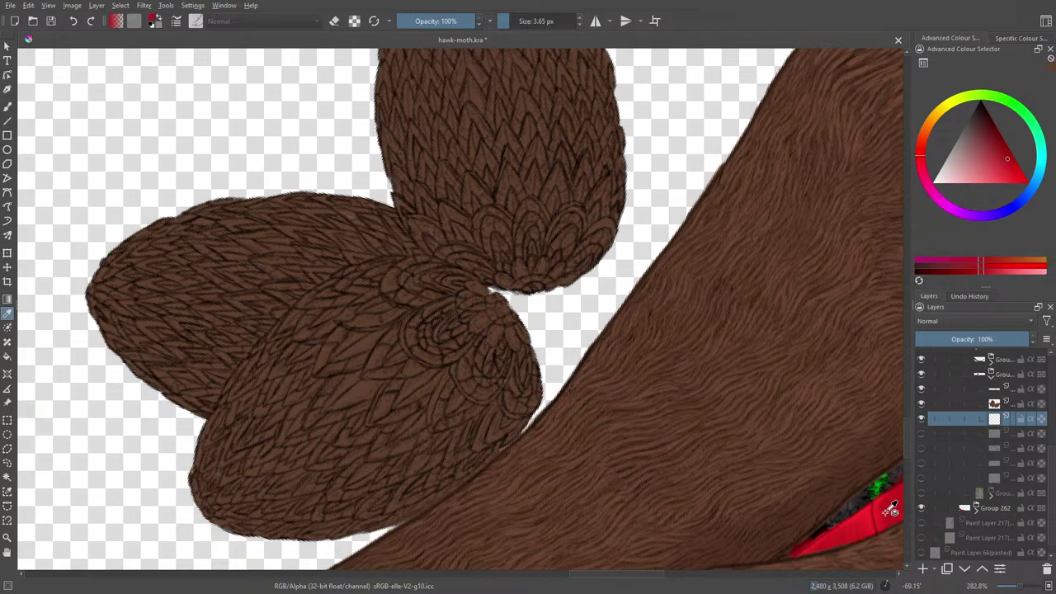
left_click(9, 107)
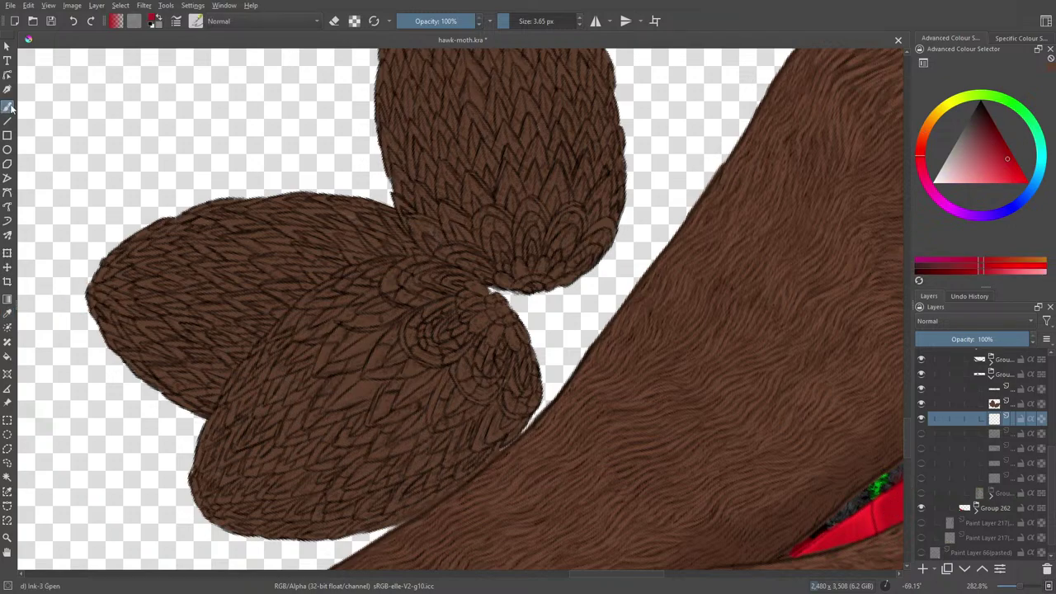
Move the new layer above the brown base layer and paint six pointed feathers red below the rounded base of the lobe touching the fur.
right_click(411, 343)
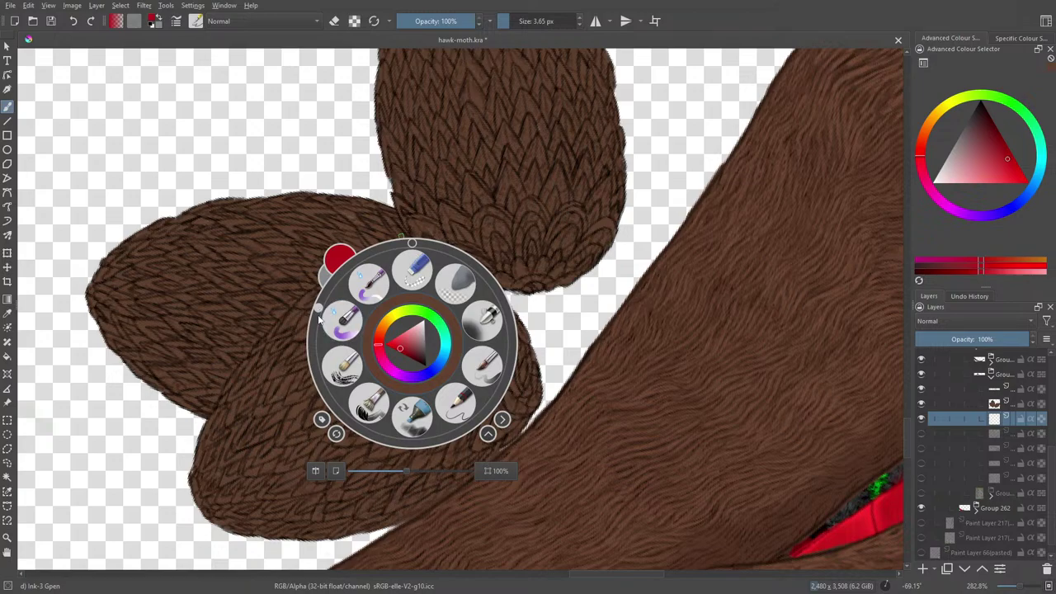
left_click_drag(320, 320, 285, 188)
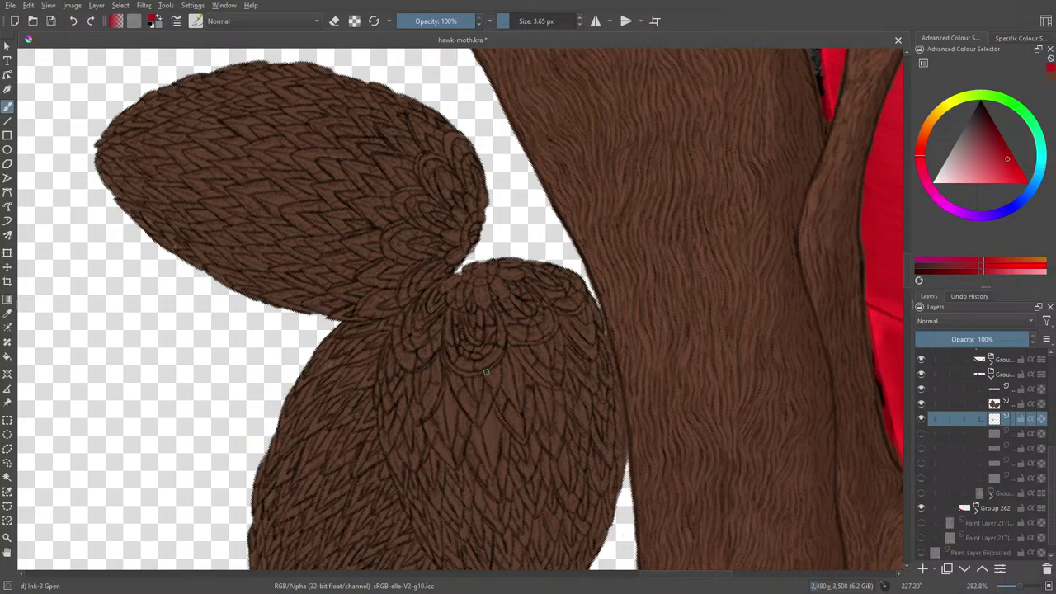
left_click(981, 568)
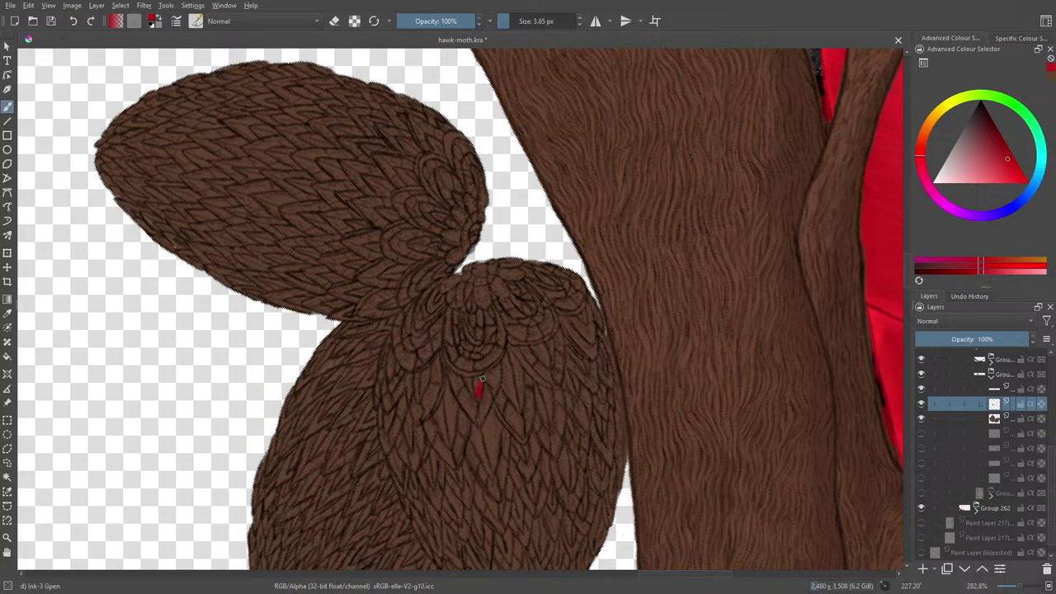
left_click_drag(468, 386, 476, 379)
left_click_drag(424, 376, 426, 380)
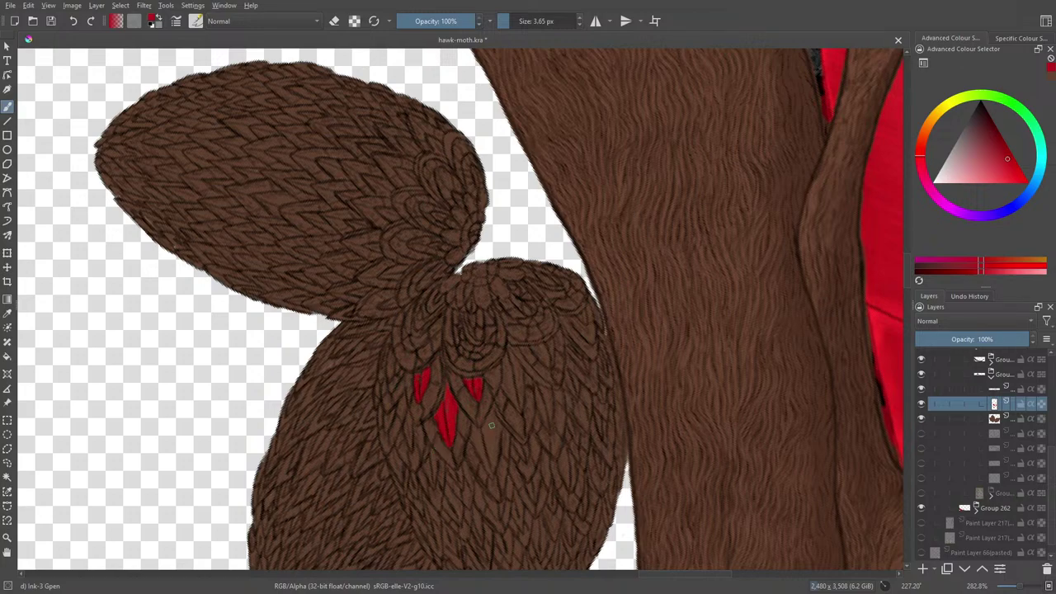
mouse_move(492, 425)
left_mouse_down()
mouse_move(494, 470)
mouse_move(498, 429)
left_mouse_up()
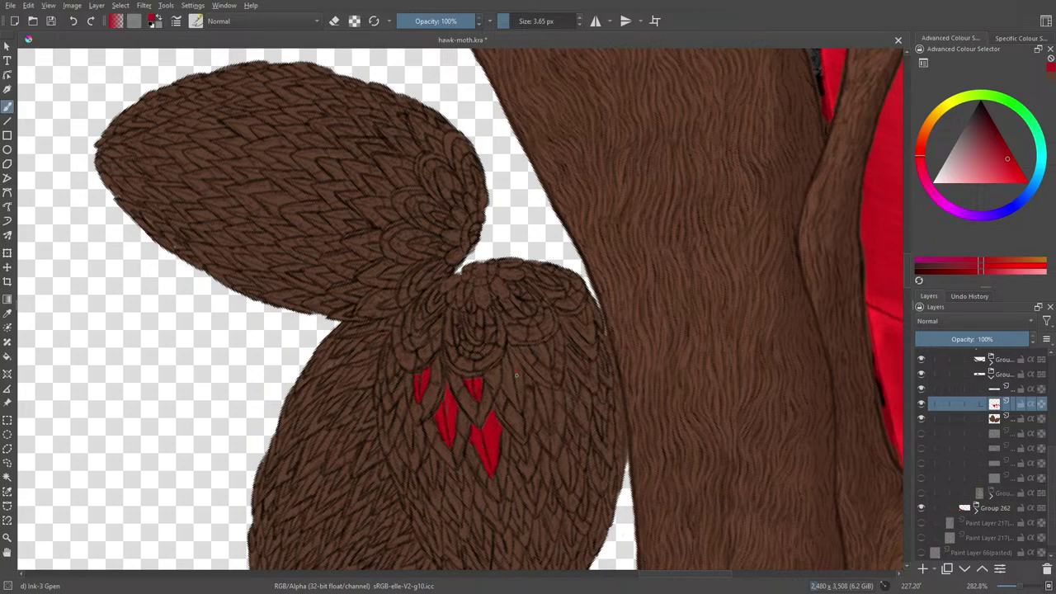
mouse_move(512, 360)
left_mouse_down()
mouse_move(519, 407)
mouse_move(506, 361)
left_mouse_up()
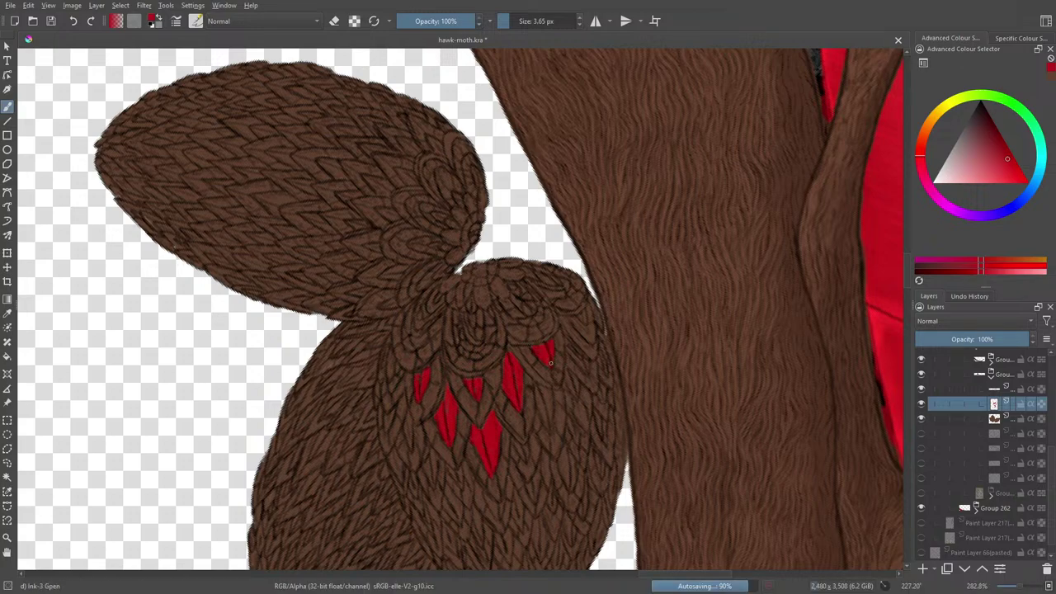
Paint five more pointed feathers red on the side of the lobe nearest the fur.
right_click(302, 371)
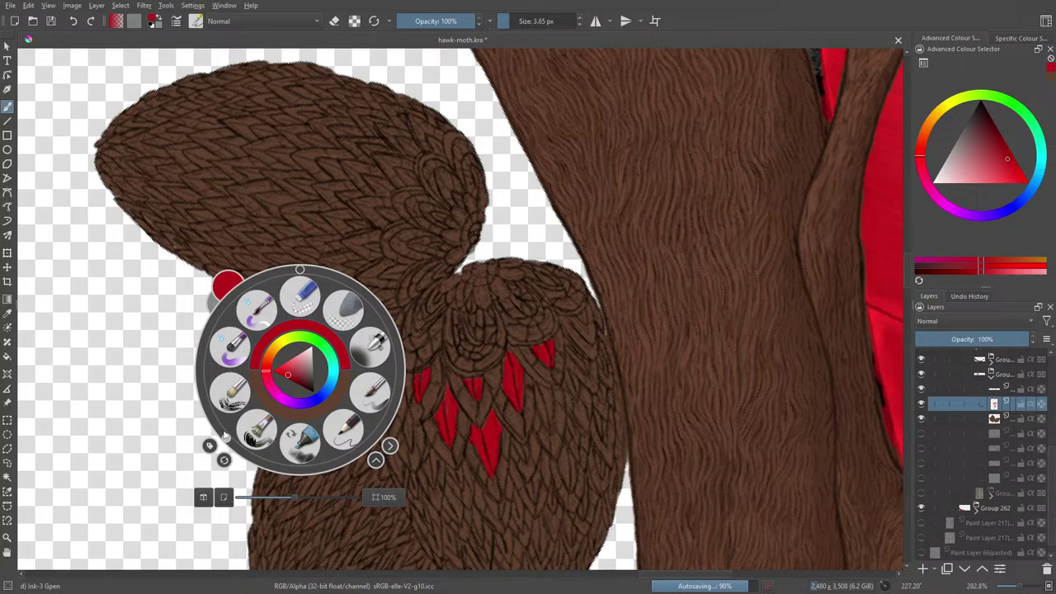
left_click_drag(228, 443, 202, 326)
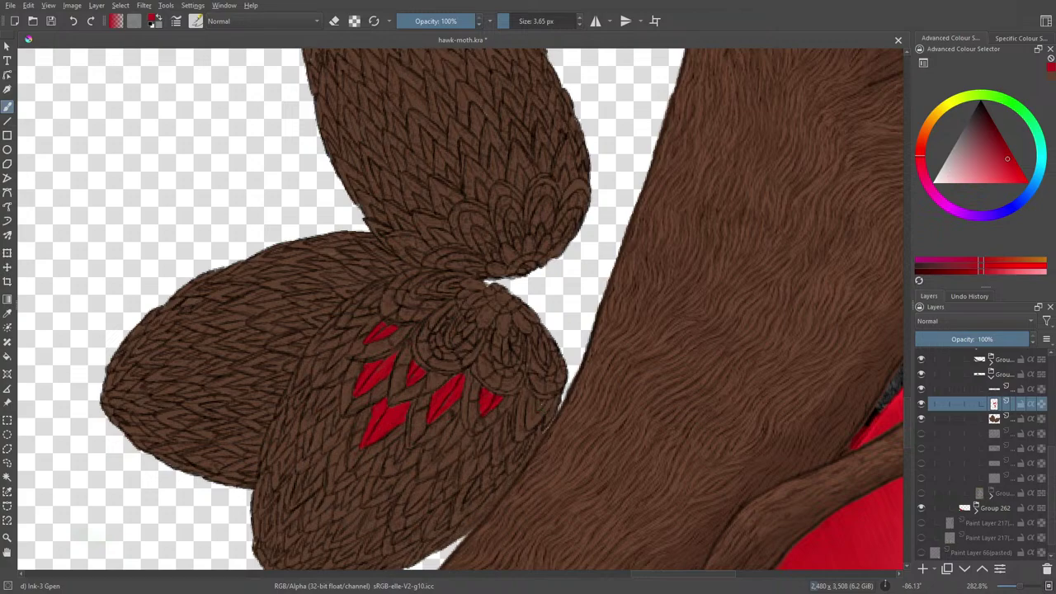
mouse_move(538, 404)
left_mouse_down()
mouse_move(528, 403)
mouse_move(545, 399)
left_mouse_up()
mouse_move(453, 422)
left_mouse_down()
mouse_move(434, 456)
mouse_move(442, 441)
mouse_move(422, 437)
mouse_move(437, 452)
mouse_move(434, 431)
mouse_move(488, 431)
left_mouse_up()
right_click(469, 337)
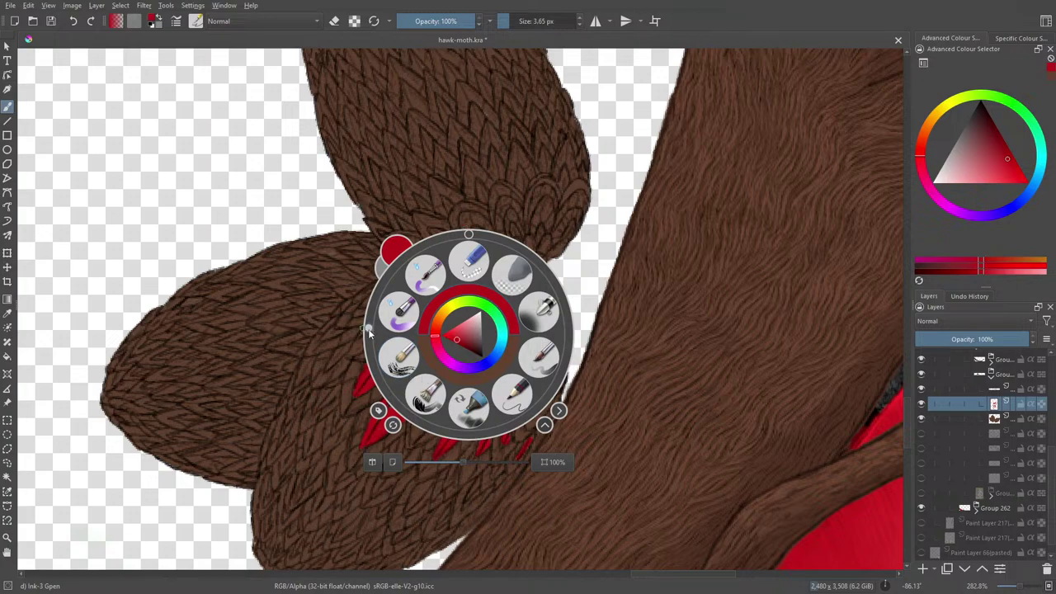
left_click_drag(369, 331, 413, 401)
left_click(362, 200)
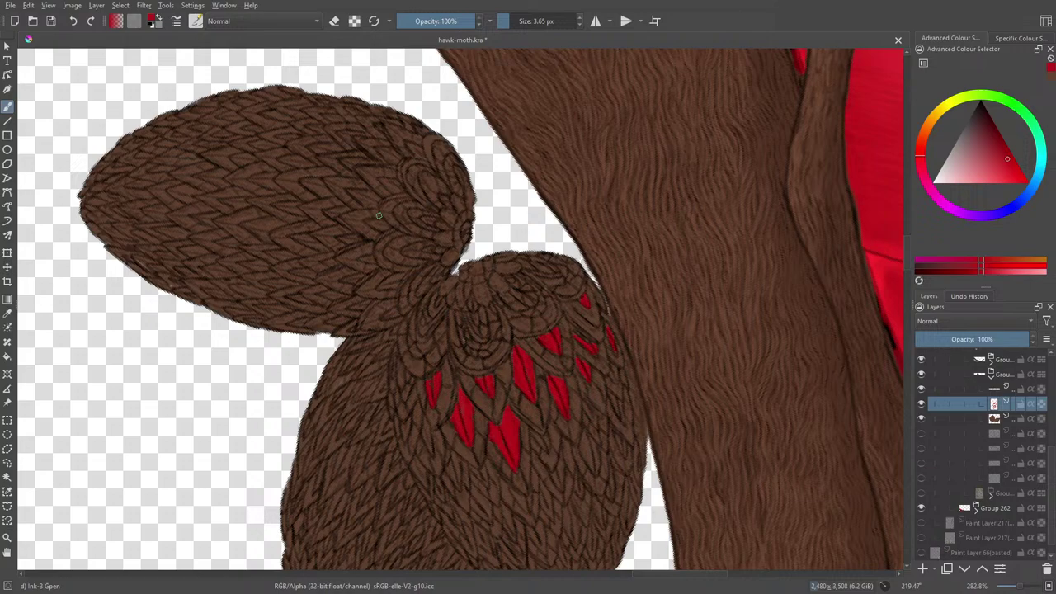
Erase the brown base layer along the lobe's outer edge to leave a narrow gap beside the fur.
left_click(990, 389)
left_click(921, 390)
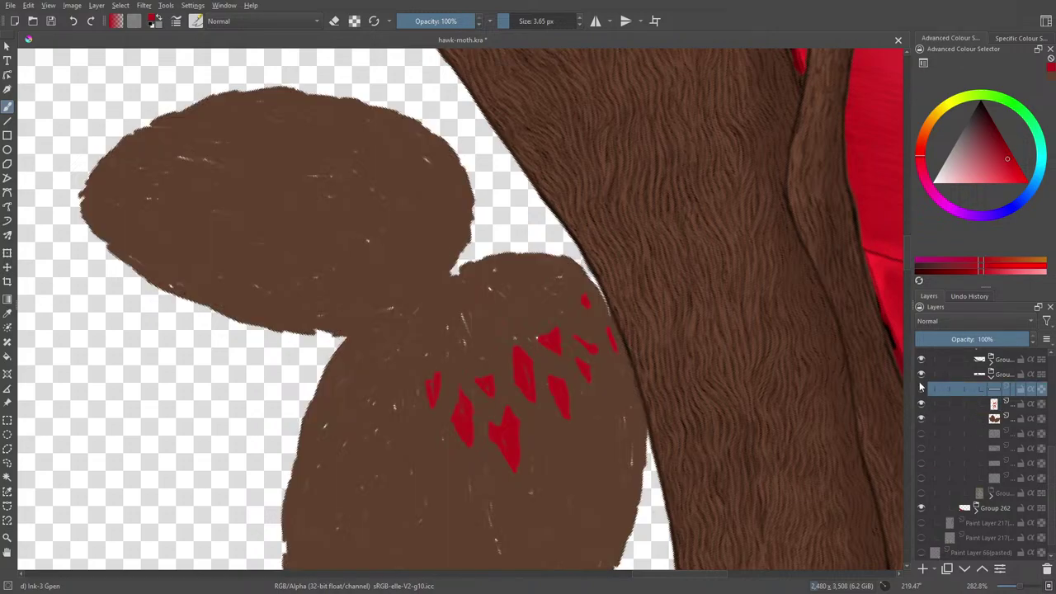
left_click(922, 388)
key("e")
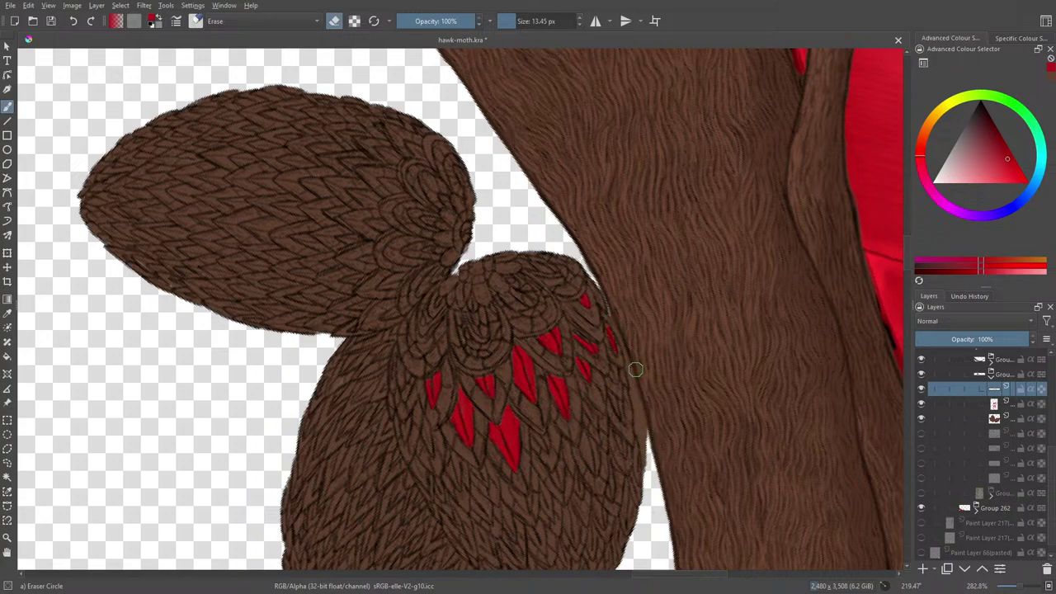
left_click(996, 403)
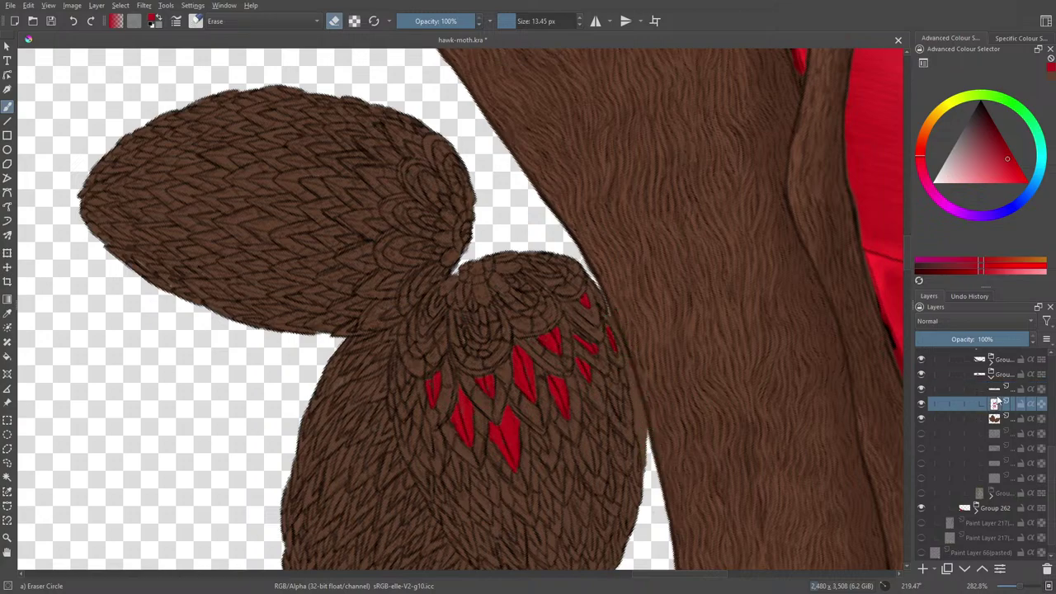
left_click(994, 417)
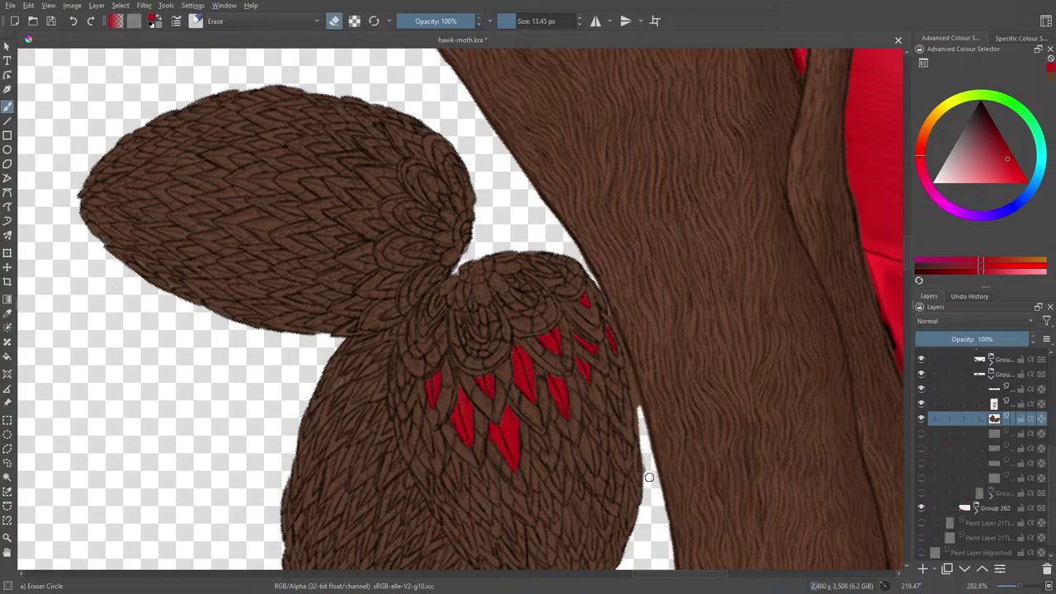
mouse_move(636, 406)
left_mouse_down()
mouse_move(609, 307)
mouse_move(598, 315)
mouse_move(614, 324)
mouse_move(606, 300)
mouse_move(618, 329)
mouse_move(602, 280)
mouse_move(644, 397)
mouse_move(620, 365)
left_mouse_up()
left_click(74, 20)
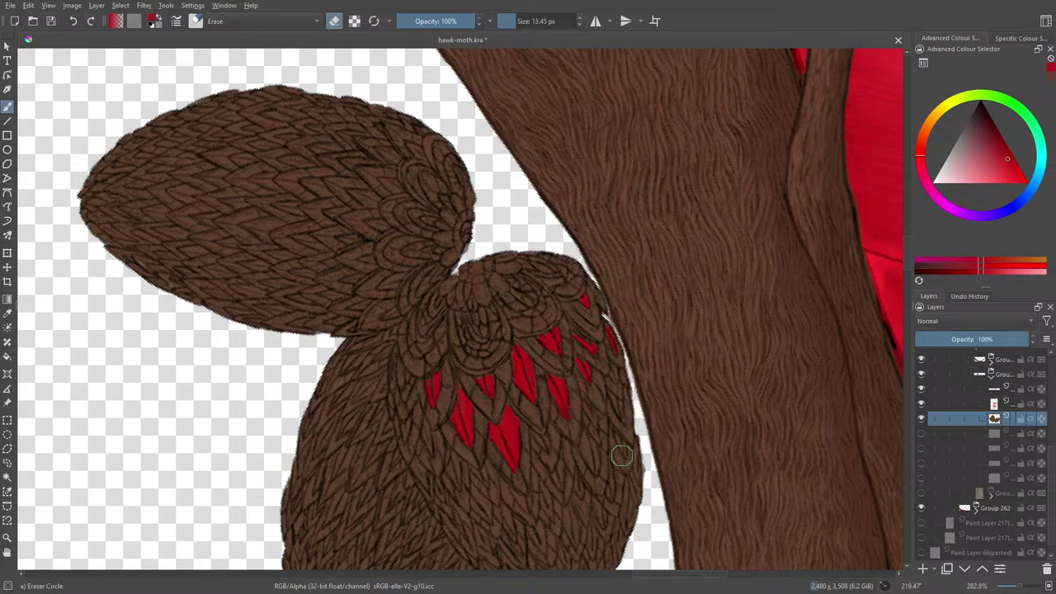
On the red accent layer, paint six small feathers red down the lobe's inner edge beside the second lobe.
left_click(993, 404)
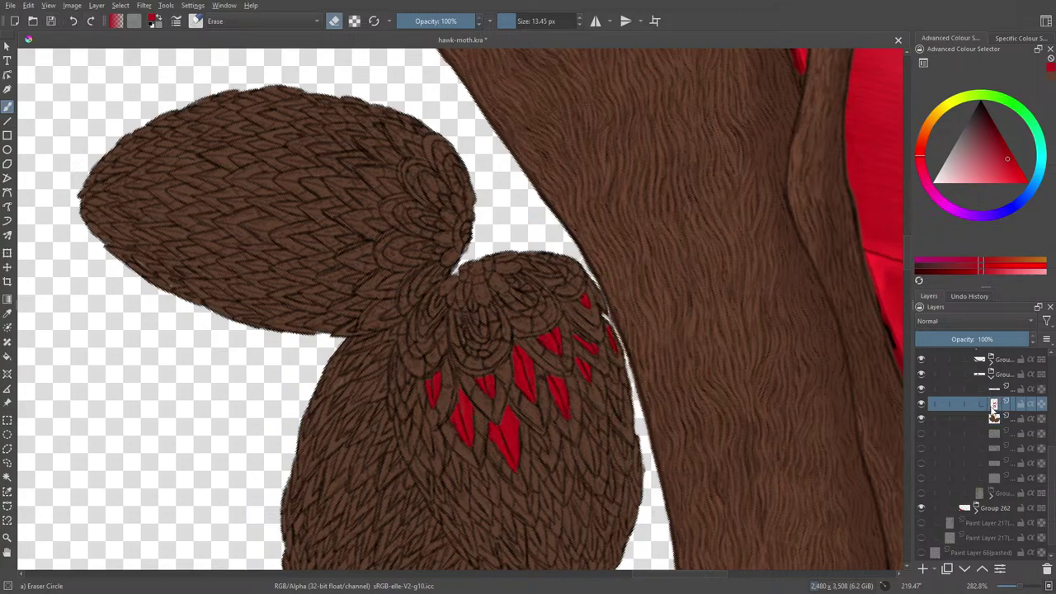
mouse_move(993, 404)
key("/")
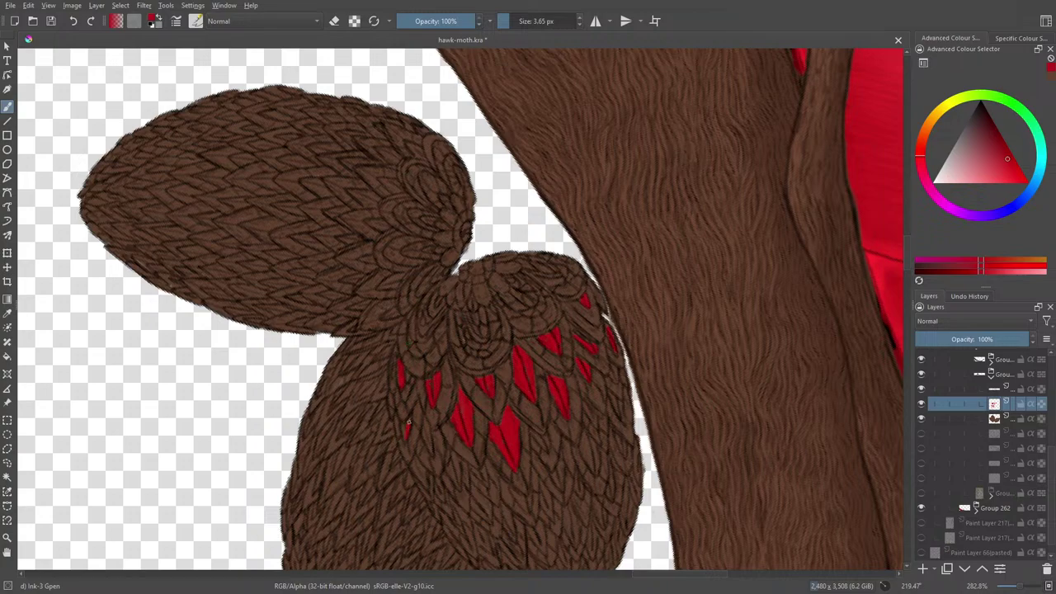
left_click_drag(404, 430, 403, 422)
scroll(910, 248, "down", 3)
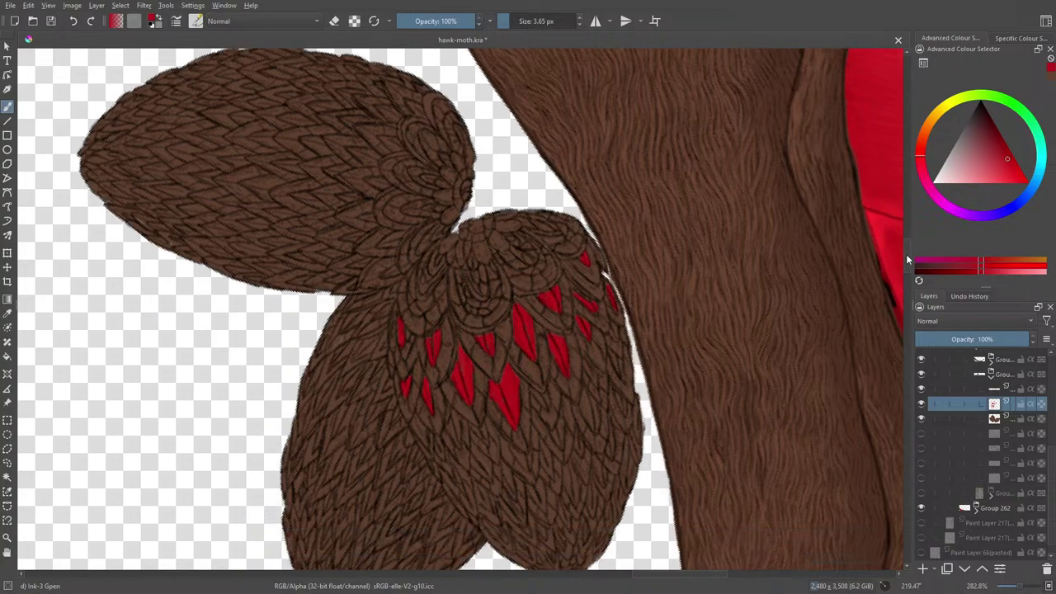
scroll(909, 264, "up", 1)
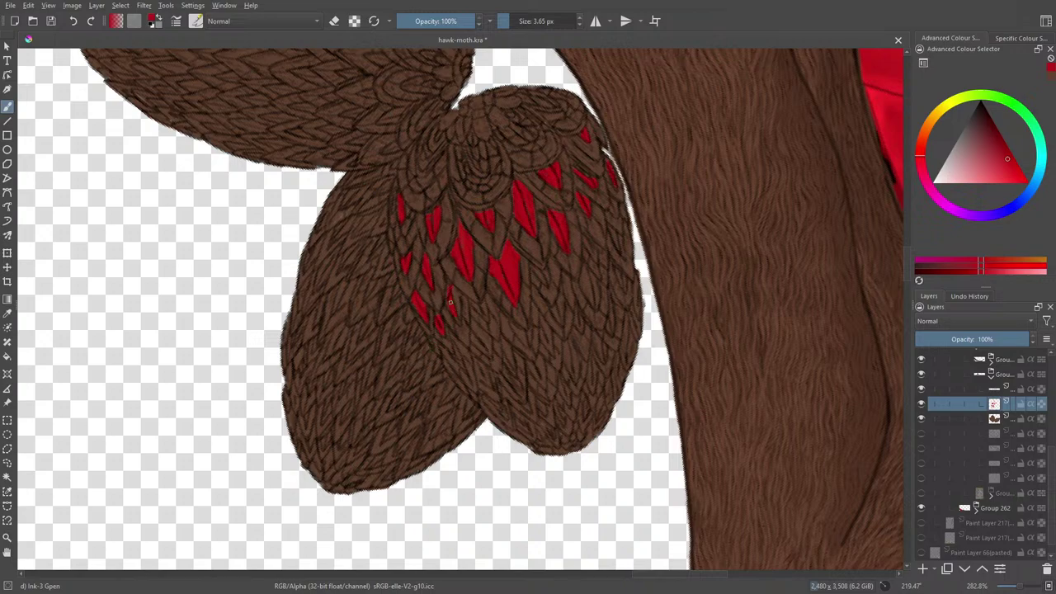
left_click_drag(454, 290, 459, 308)
Clean up stray red and fill scattered feathers red across the lobe's middle, out to the fur-side edge.
key("e")
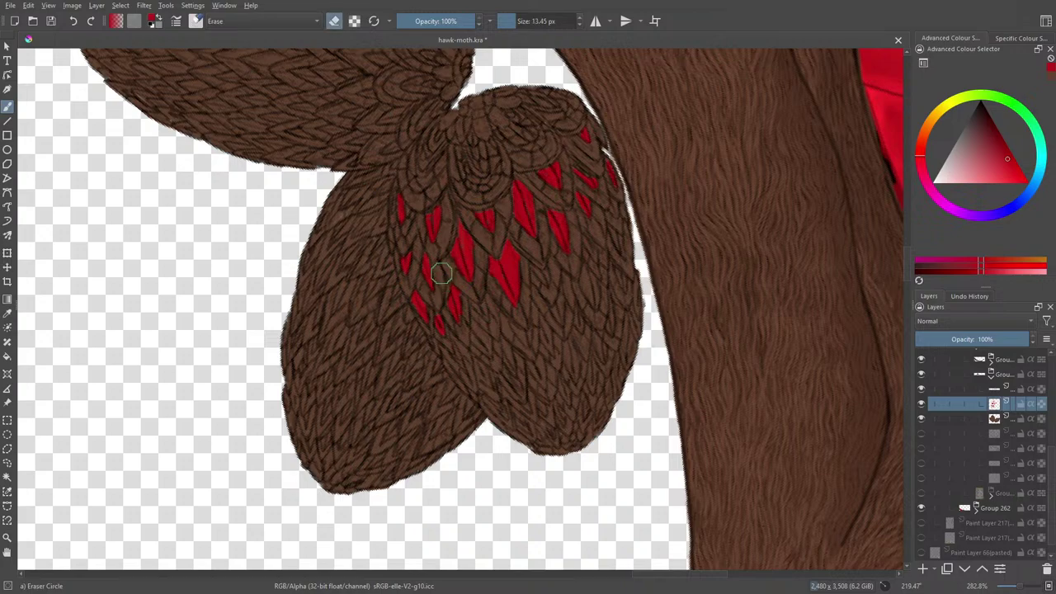
key("e")
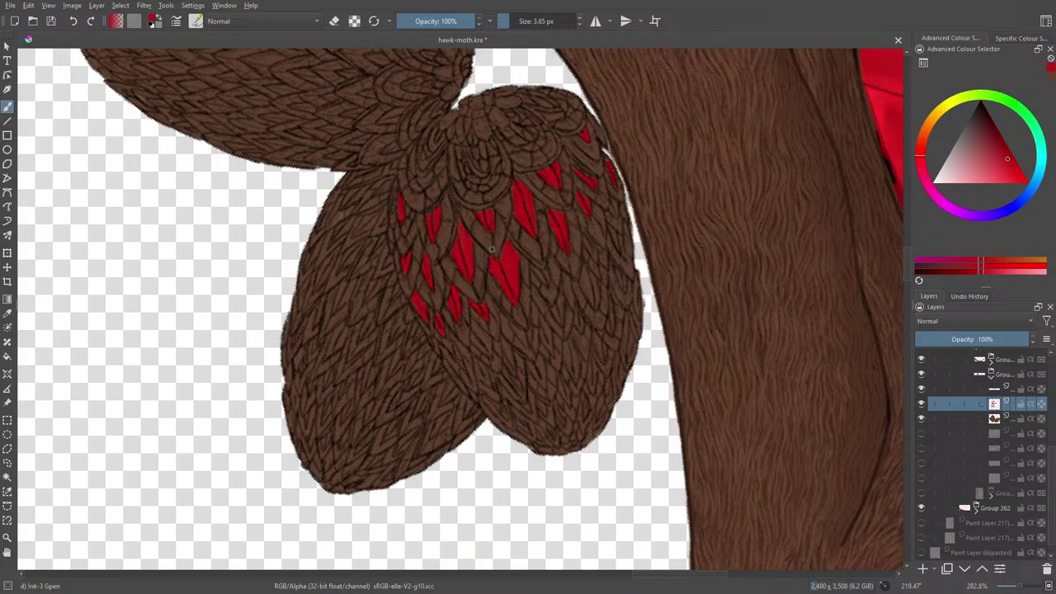
left_click_drag(543, 272, 546, 280)
mouse_move(595, 298)
left_mouse_down()
mouse_move(595, 288)
mouse_move(588, 300)
left_mouse_up()
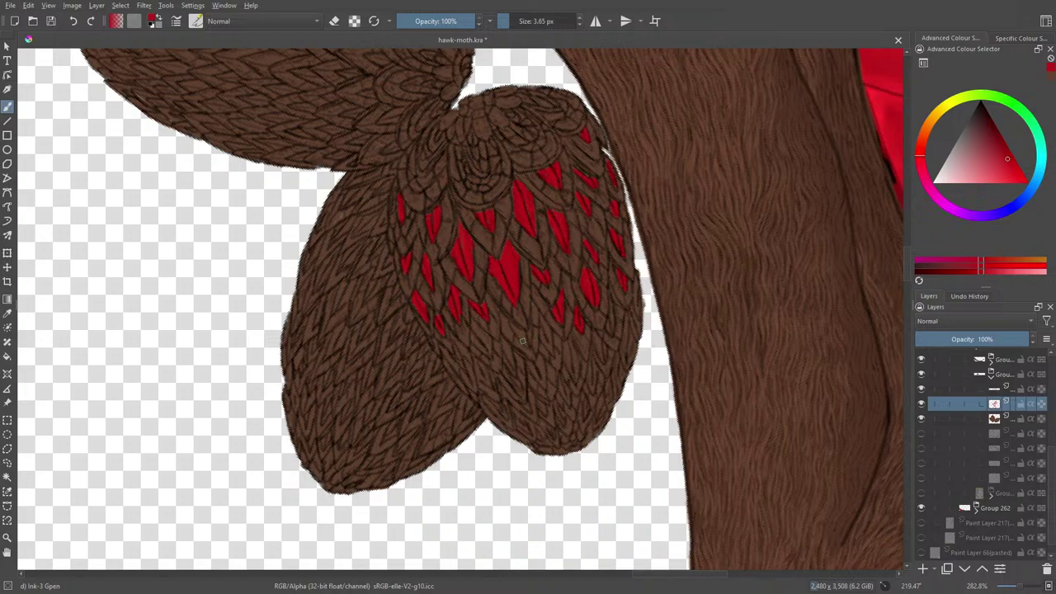
mouse_move(521, 340)
left_mouse_down()
mouse_move(529, 334)
mouse_move(517, 332)
left_mouse_up()
Switch to the brown base layer and sample the lobe's brown as the brush colour.
left_click(994, 419)
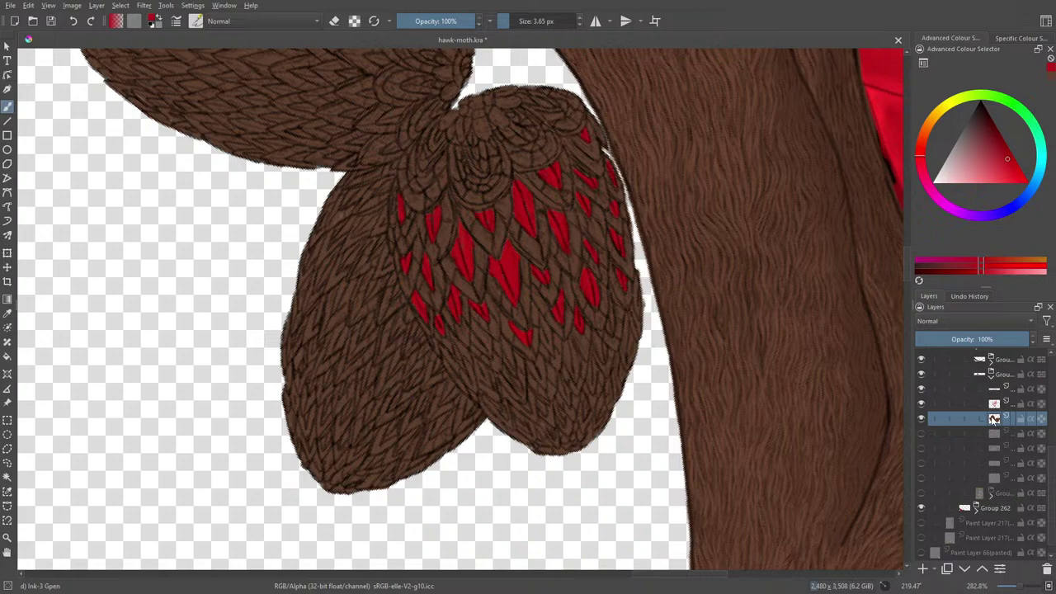
left_click(8, 312)
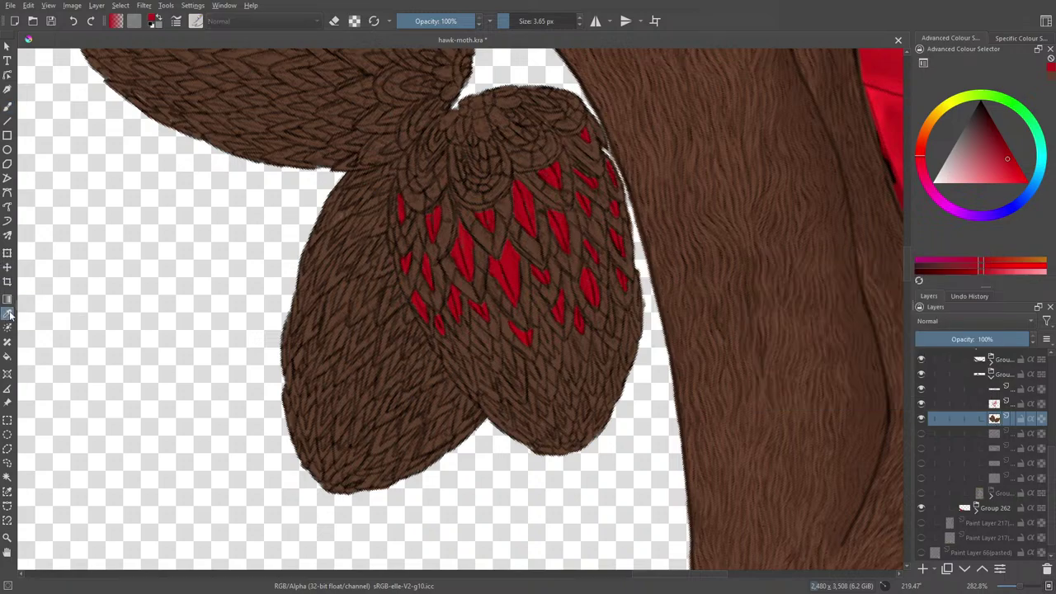
left_click(531, 287)
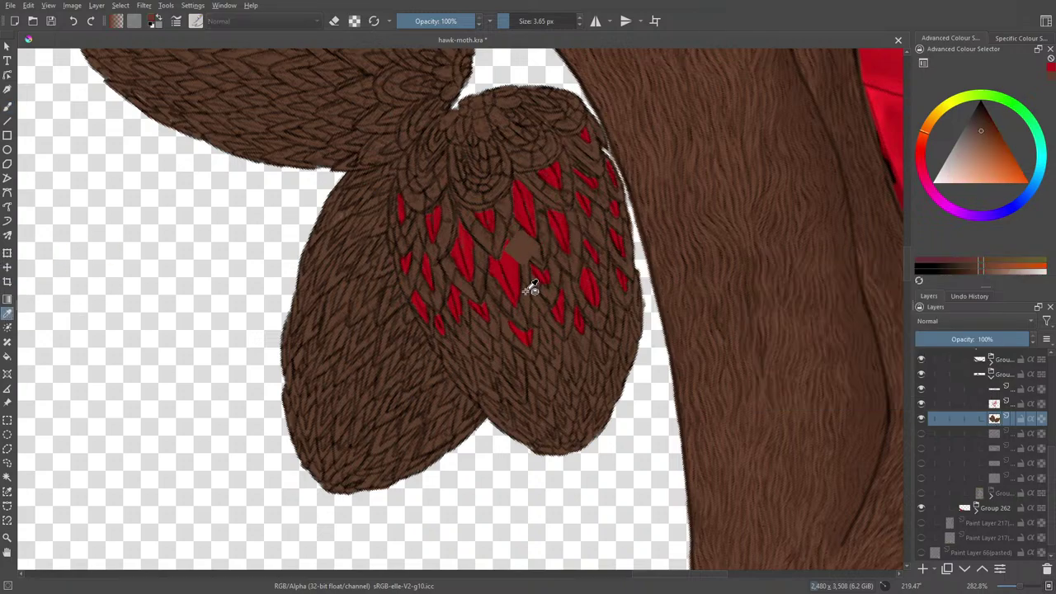
left_click(6, 99)
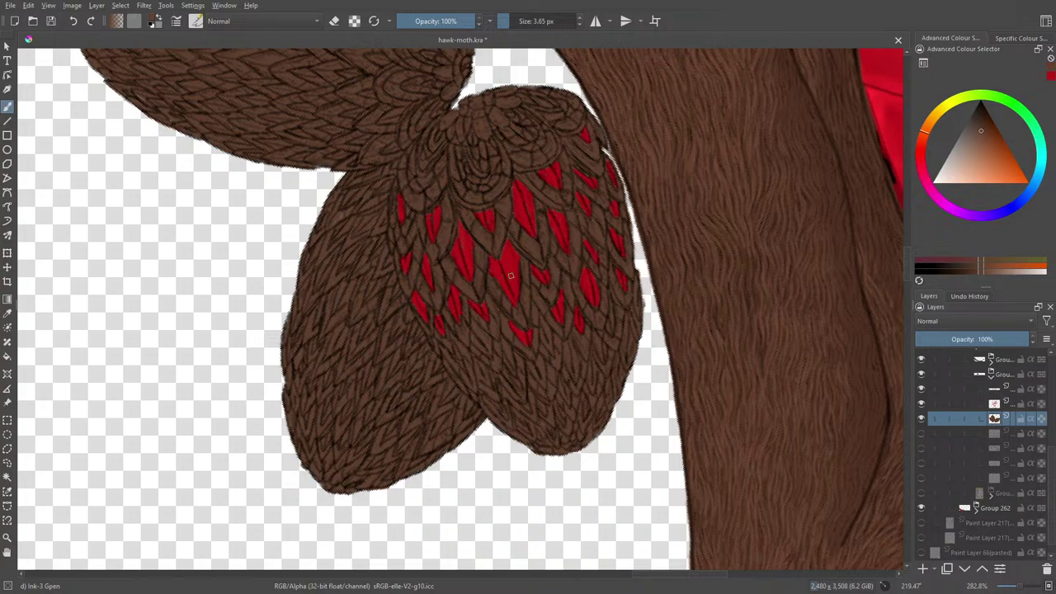
Resample the feather red on the red accent layer and paint staggered rows of feathers across the lobe's lower half.
left_click(995, 402)
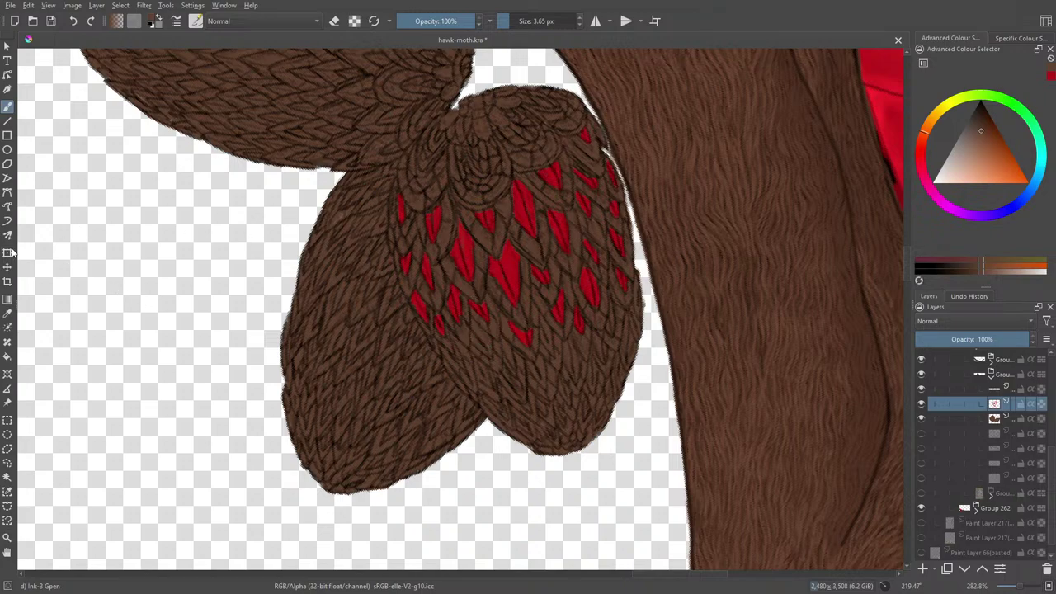
left_click(8, 314)
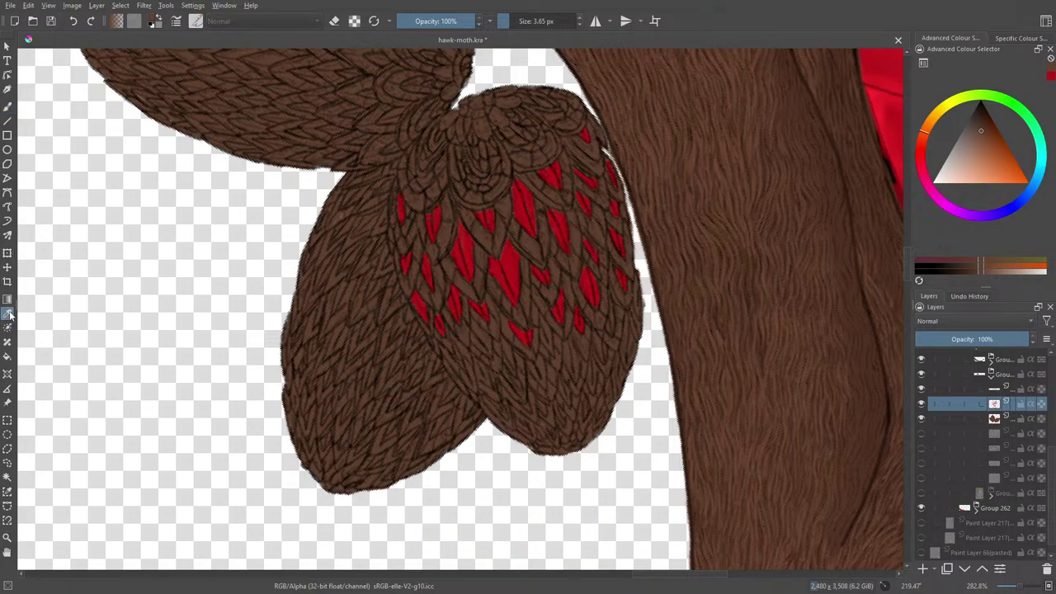
left_click(472, 241)
left_click(7, 106)
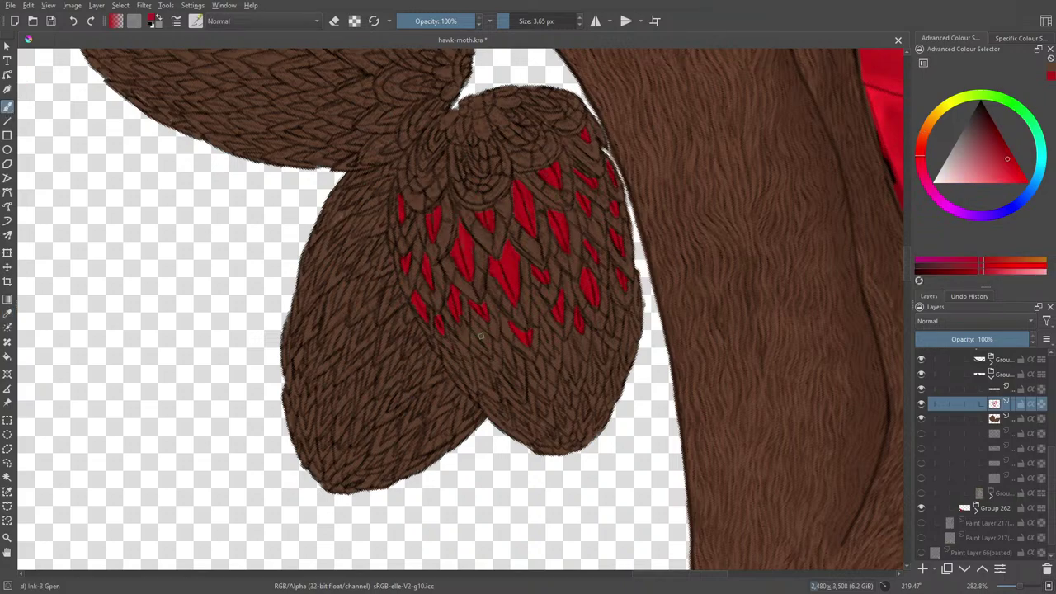
left_click_drag(487, 338, 481, 348)
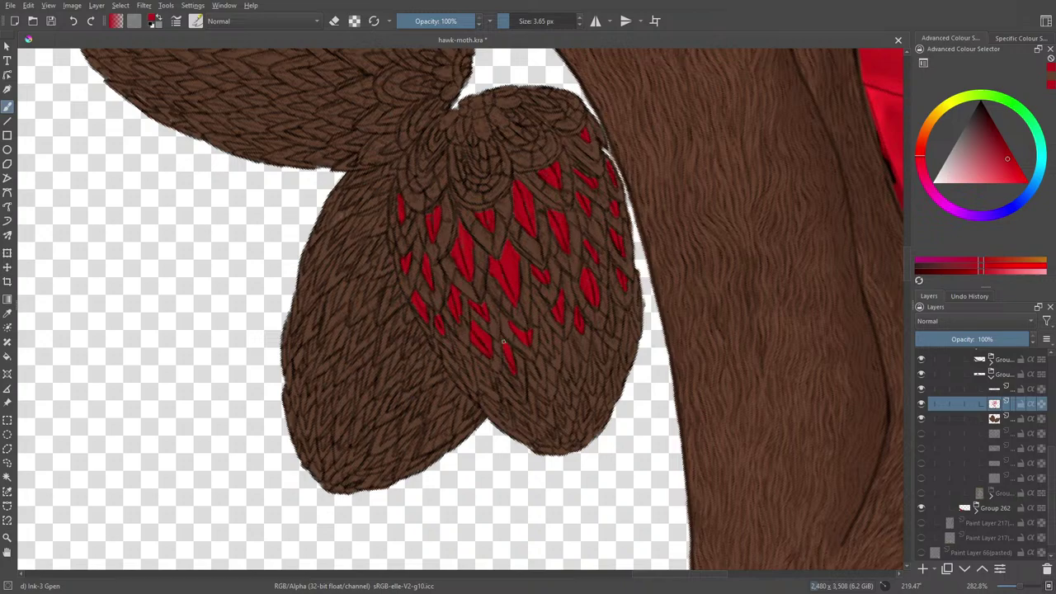
mouse_move(536, 358)
left_mouse_down()
mouse_move(544, 384)
mouse_move(530, 361)
left_mouse_up()
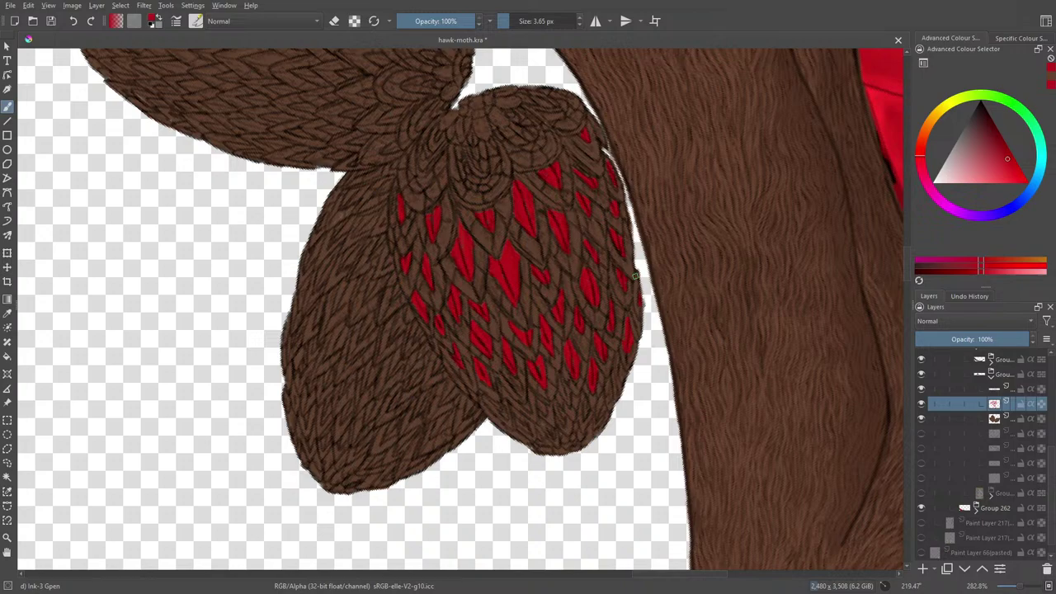
Paint small red feathers at the lobe's tip and red centres in the curled feathers of its rounded base.
right_click(488, 409)
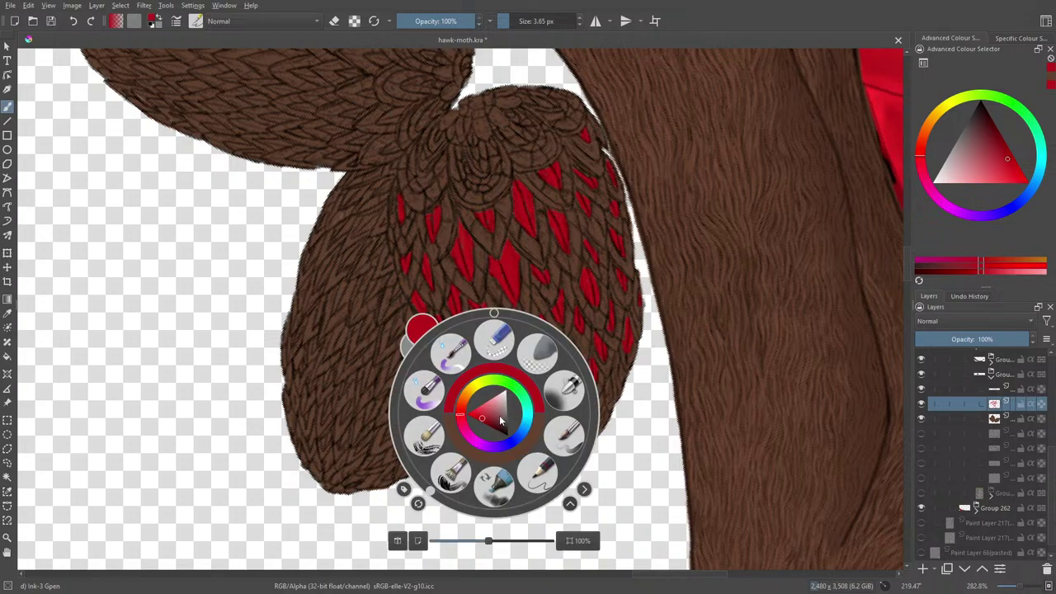
right_click(488, 408)
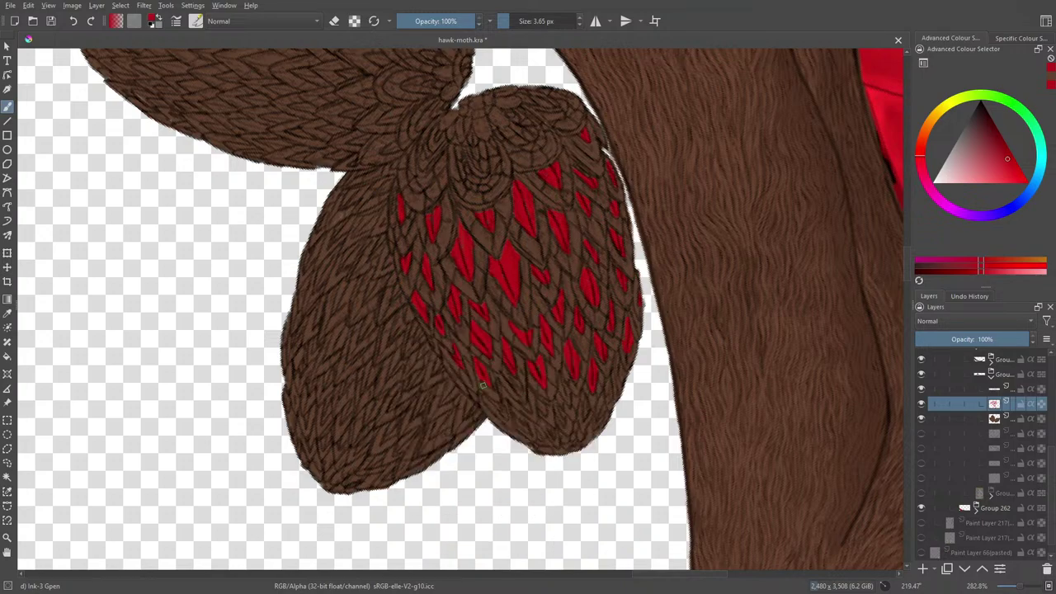
left_click_drag(499, 418, 493, 402)
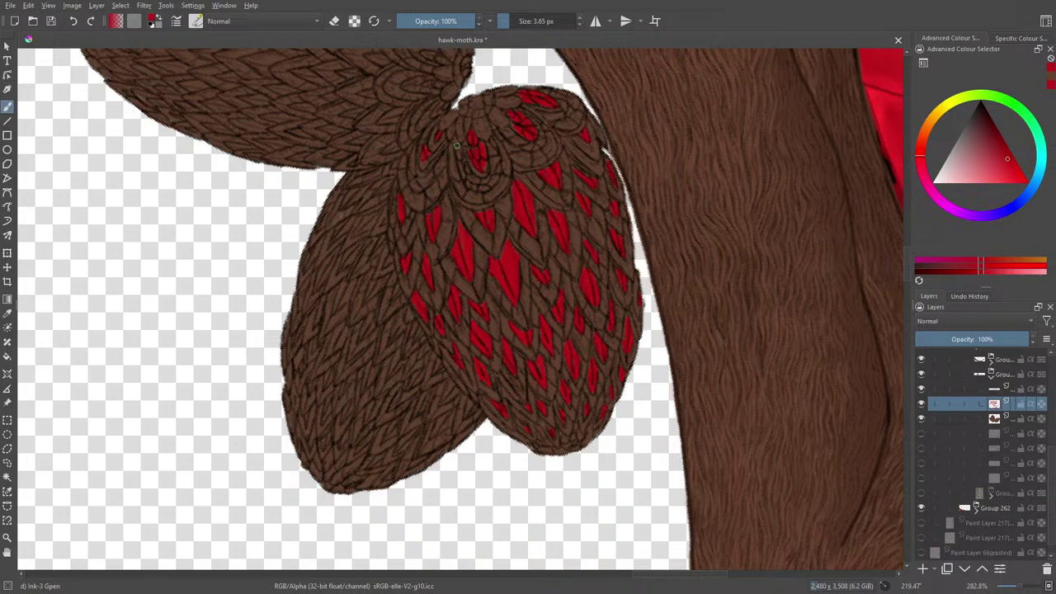
Rotate the canvas and paint feathers red on the second lobe near its base and beneath the finished lobe's edge.
right_click(361, 348)
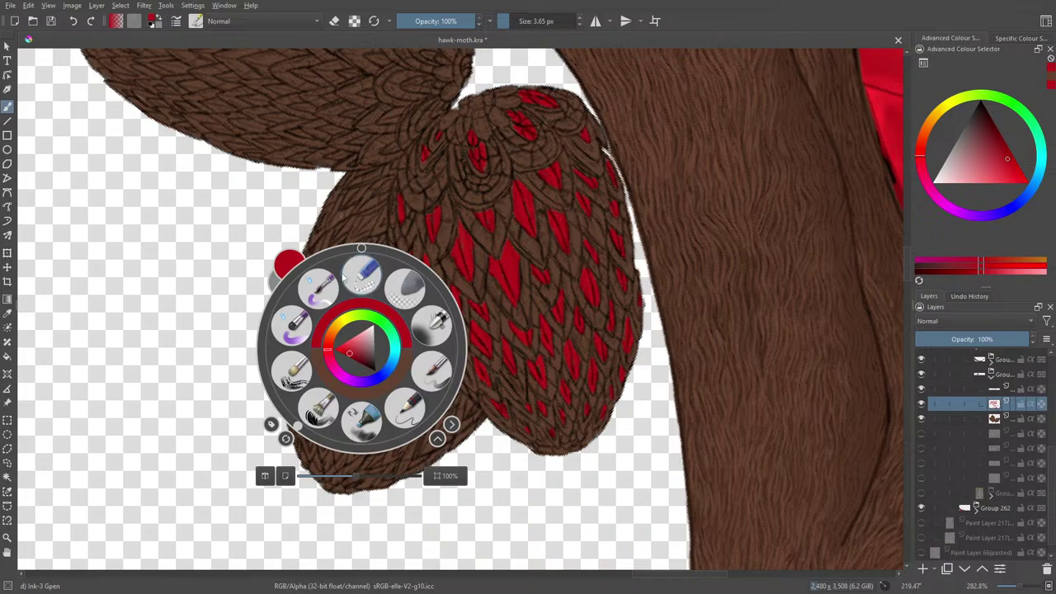
left_click_drag(294, 433, 362, 456)
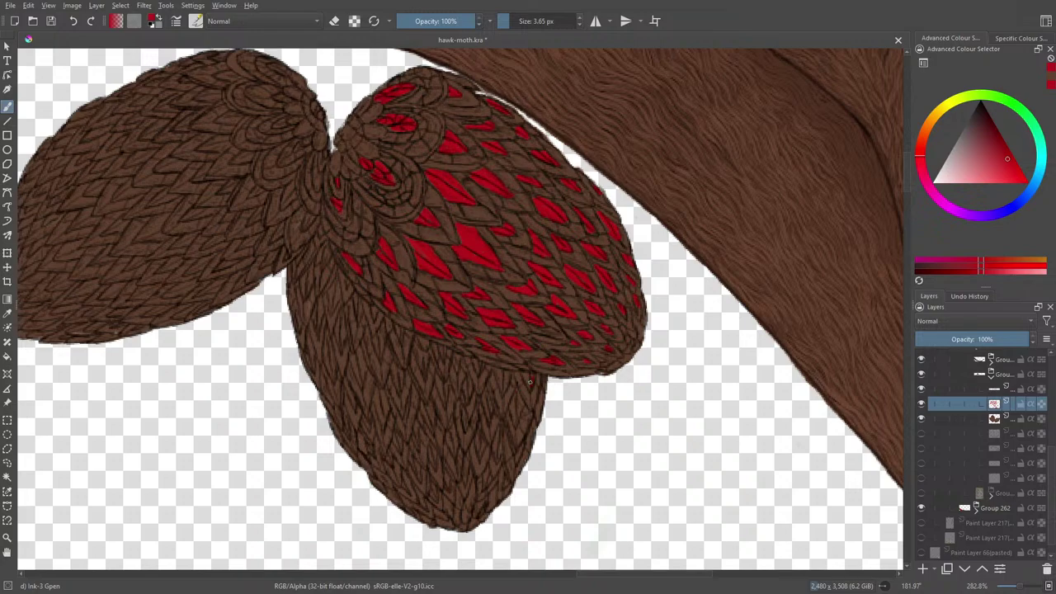
mouse_move(522, 372)
left_mouse_down()
mouse_move(511, 416)
mouse_move(517, 405)
left_mouse_up()
mouse_move(1022, 587)
left_mouse_down()
mouse_move(1004, 587)
mouse_move(1019, 589)
left_mouse_up()
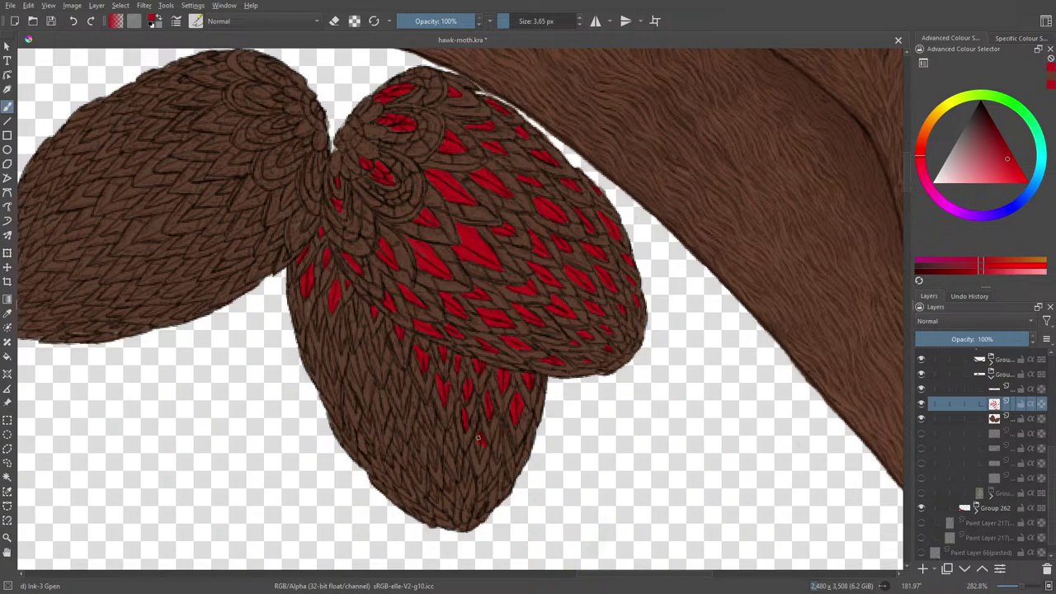
Continue the red feathers down the second lobe's outer edge and across its middle towards the tip, cleaning up stray red.
mouse_move(478, 438)
left_mouse_down()
mouse_move(481, 452)
mouse_move(477, 433)
left_mouse_up()
left_click_drag(512, 463, 517, 447)
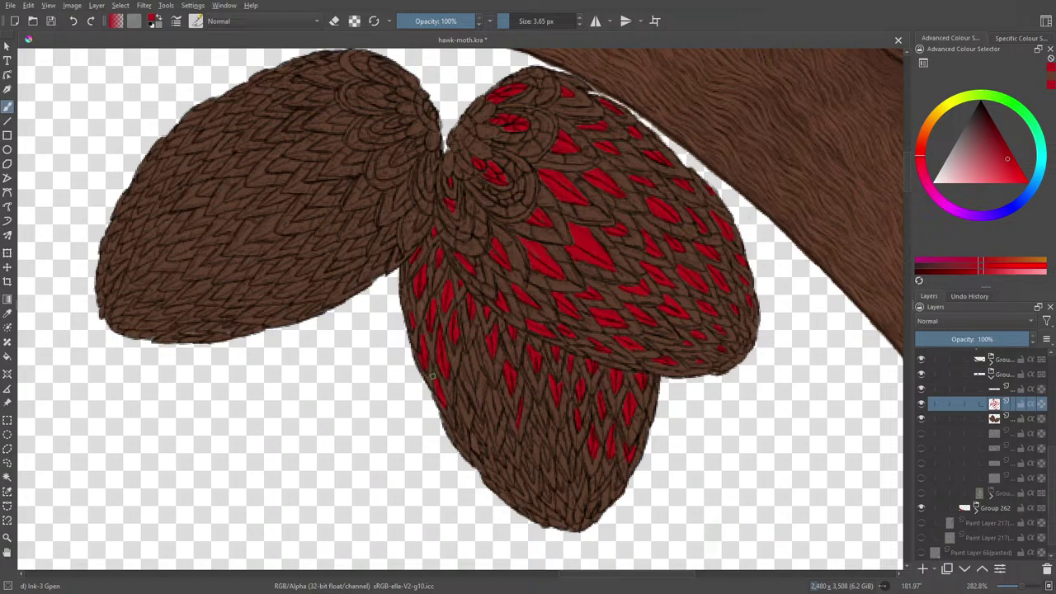
key("e")
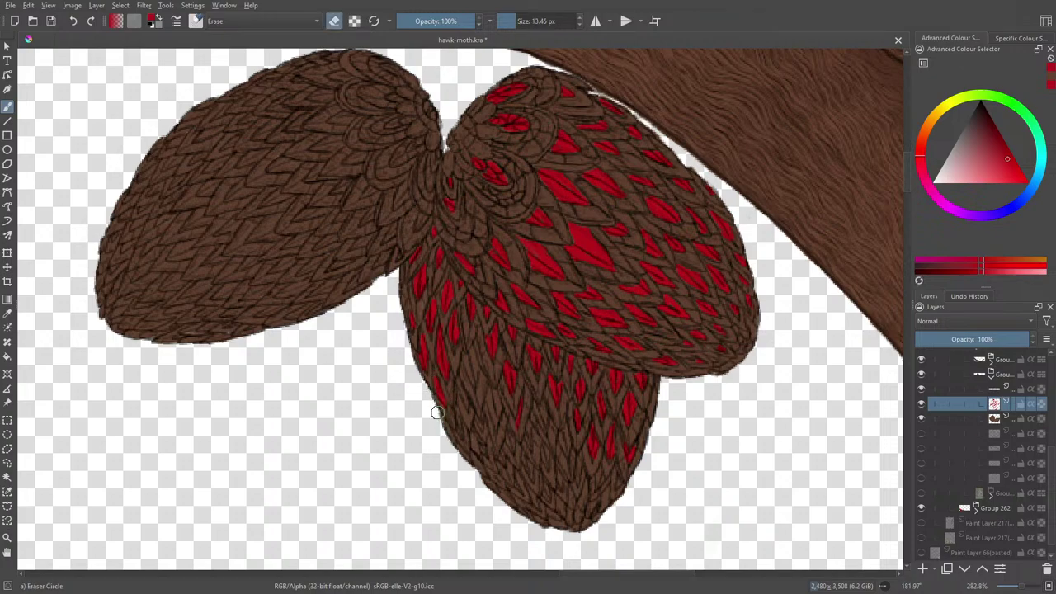
key("e")
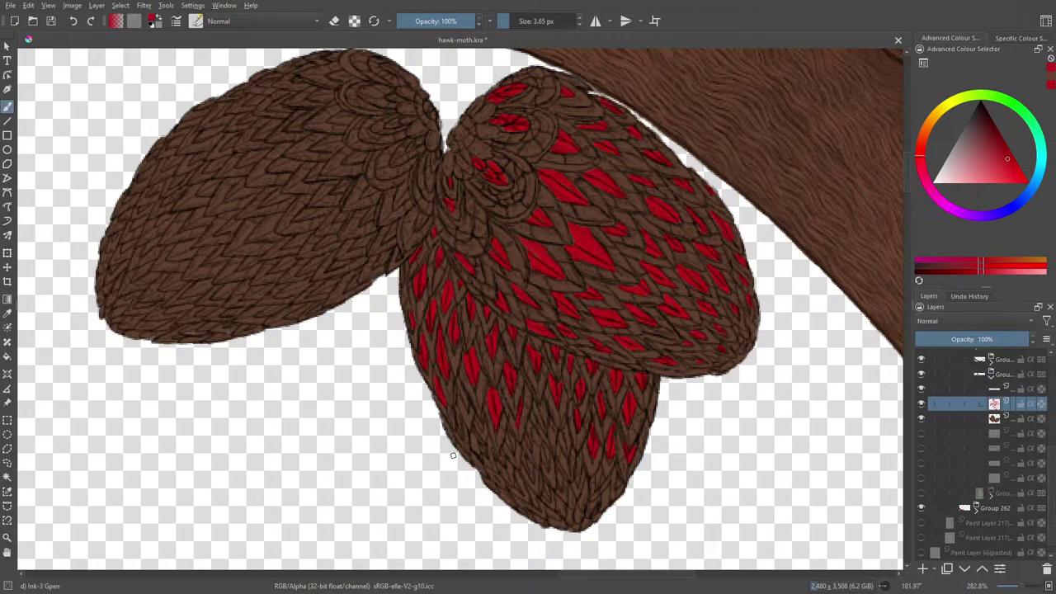
mouse_move(909, 175)
left_mouse_down()
mouse_move(915, 202)
mouse_move(915, 172)
left_mouse_up()
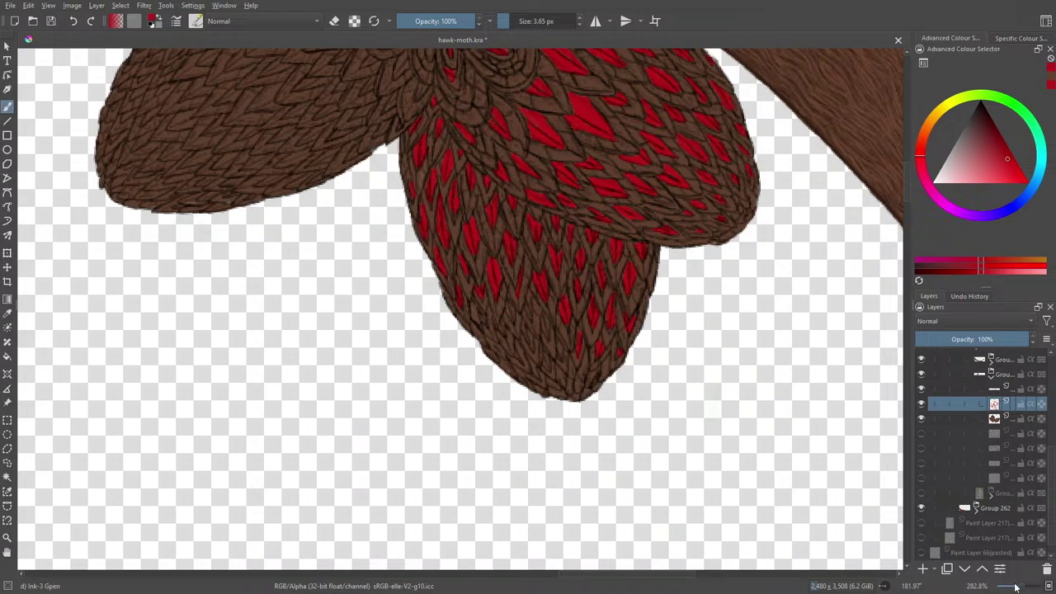
Paint the remaining small red feathers near the second lobe's tip and erase stray red around them.
left_click_drag(1014, 585, 1012, 589)
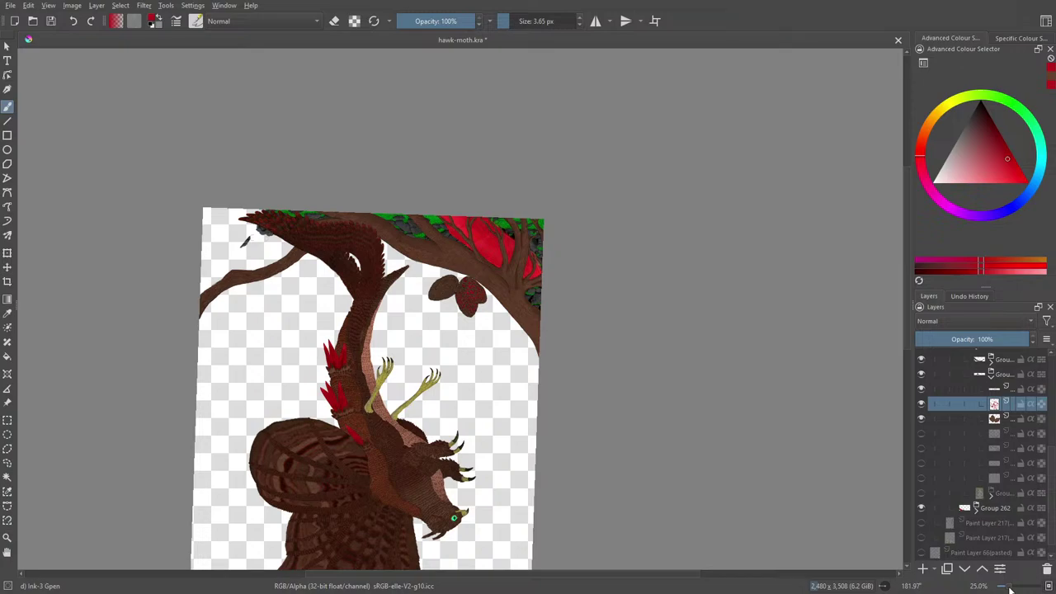
left_click_drag(1010, 588, 1028, 585)
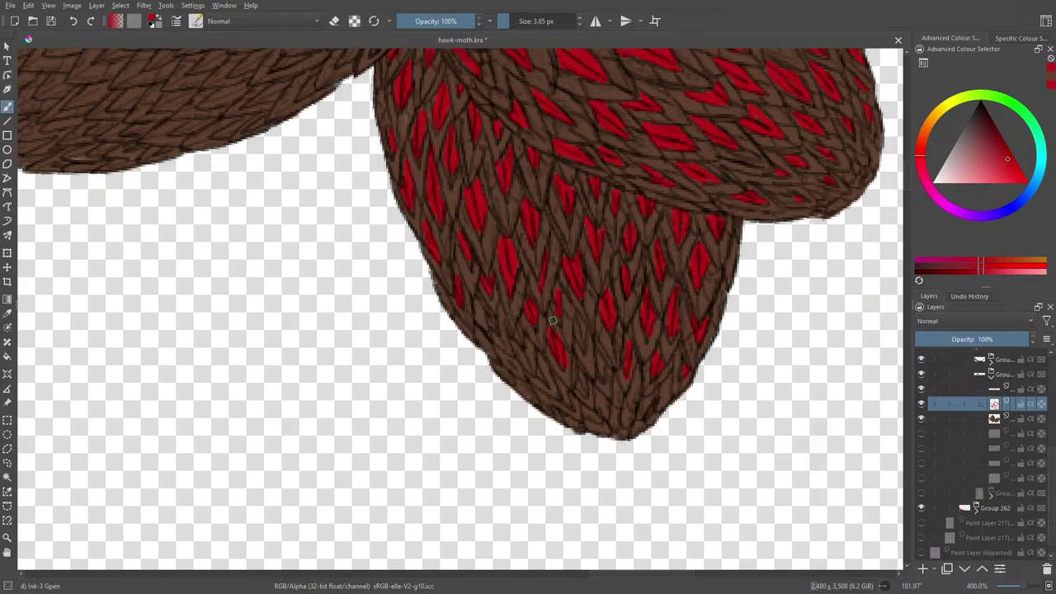
key("e")
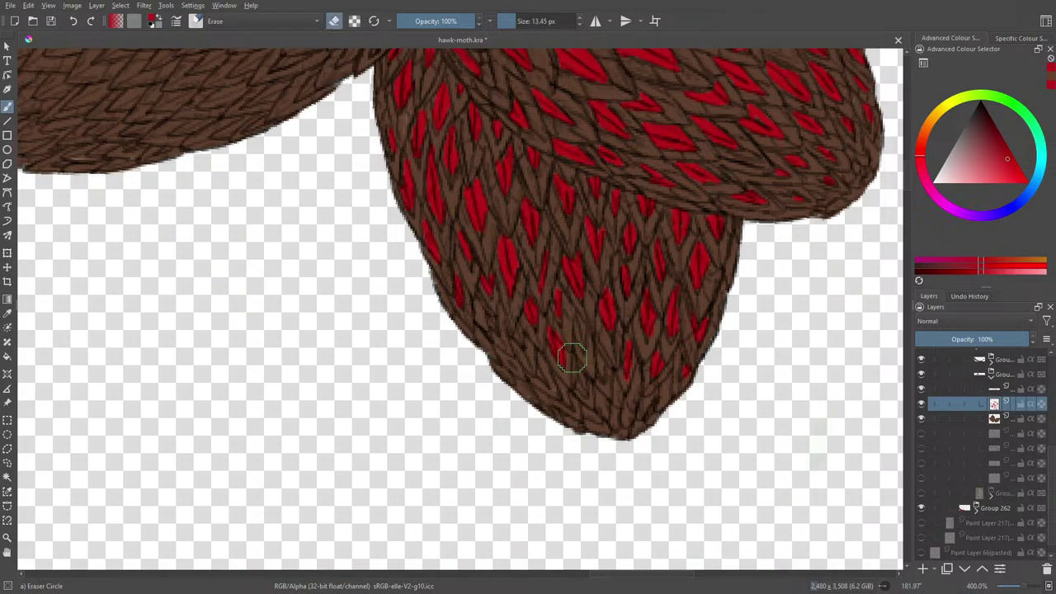
key("e")
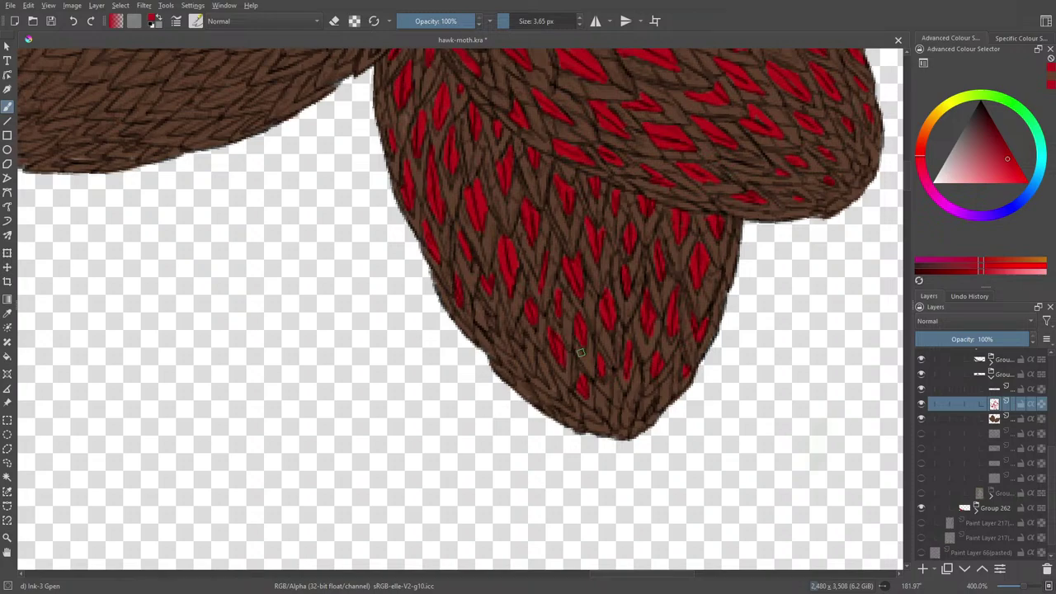
key("e")
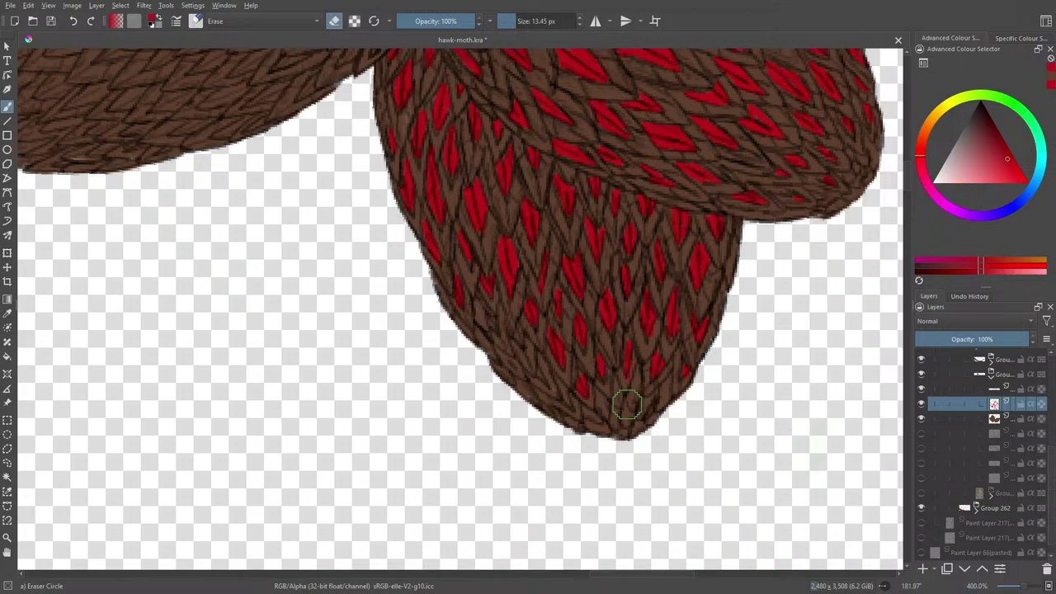
key("e")
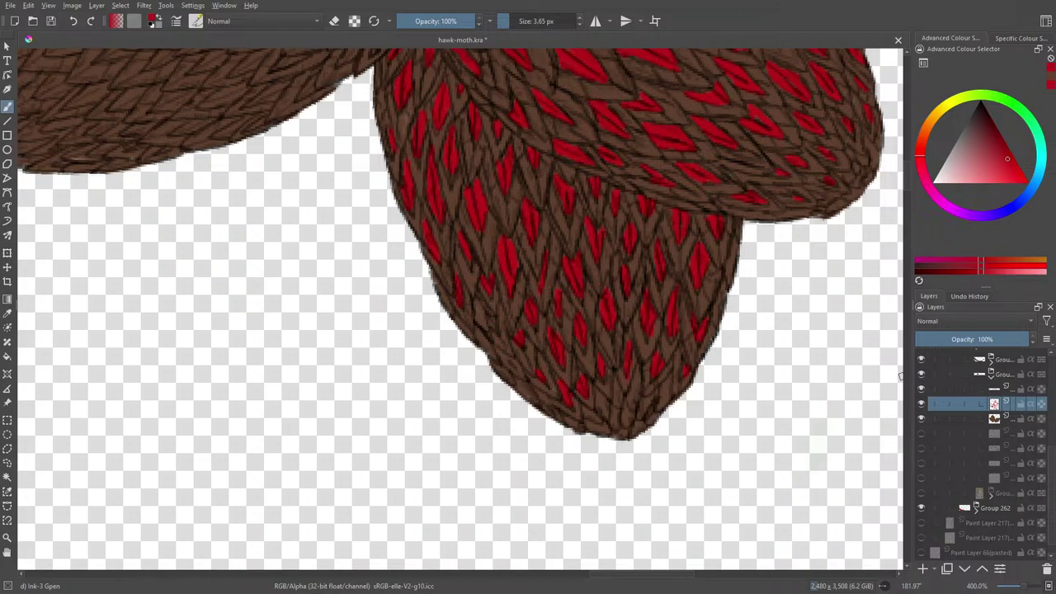
Rotate the canvas to the third lobe and paint red centres in the curled feathers around its rounded base, erasing the spill.
scroll(901, 169, "up", 8)
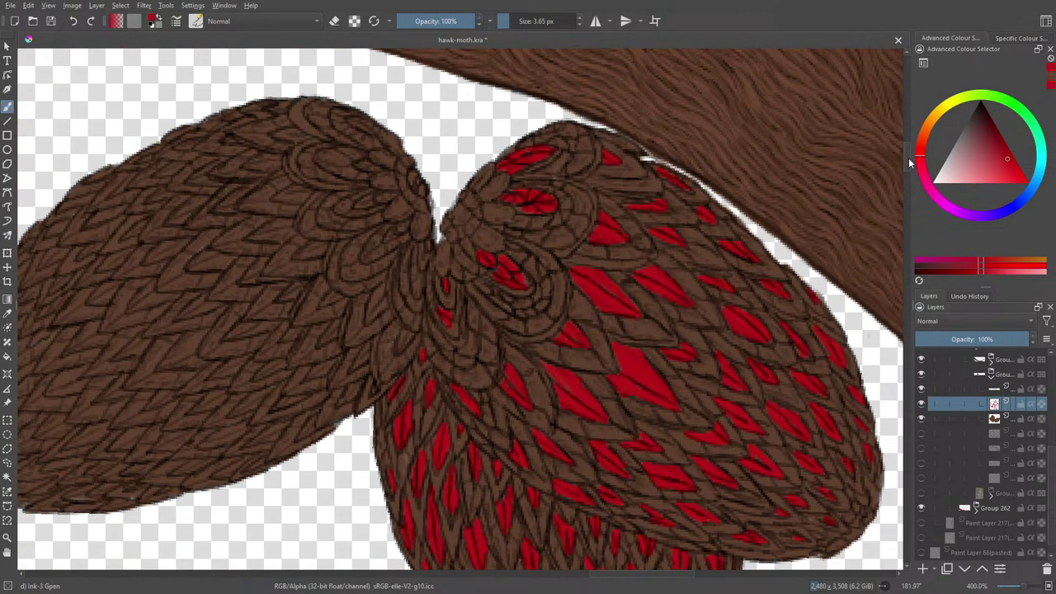
right_click(406, 391)
left_click_drag(402, 493, 526, 428)
left_click(517, 393)
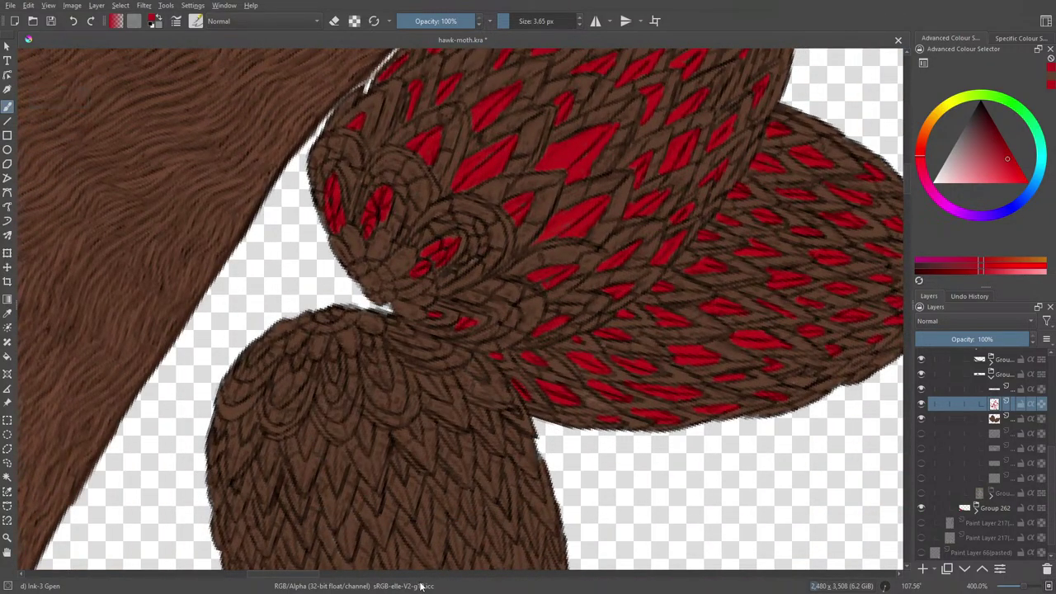
scroll(302, 575, "left", 5)
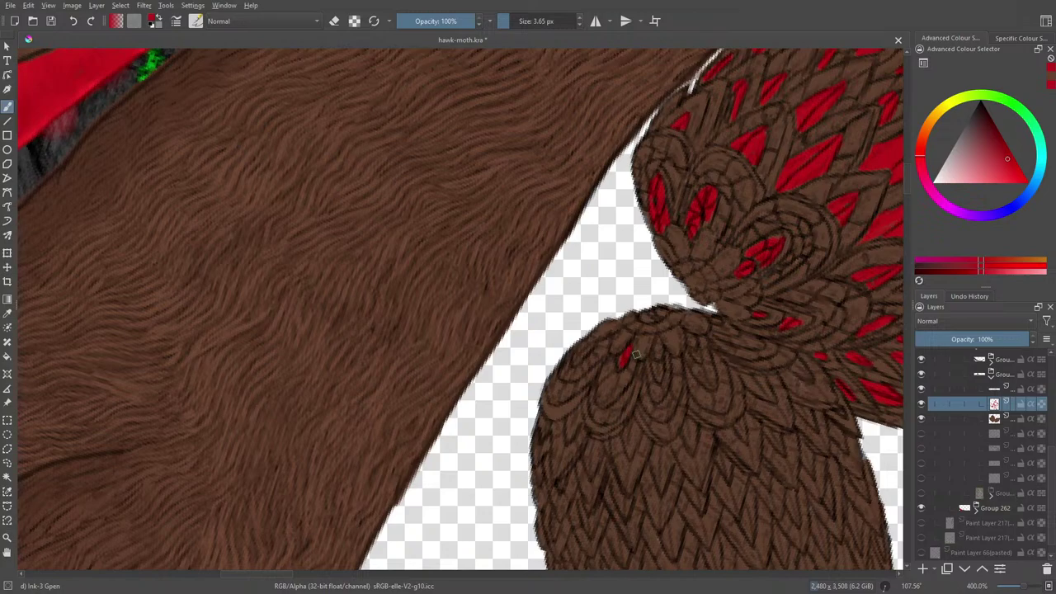
mouse_move(660, 364)
left_mouse_down()
mouse_move(657, 375)
mouse_move(658, 340)
mouse_move(697, 350)
left_mouse_up()
left_click_drag(576, 360, 587, 349)
key("e")
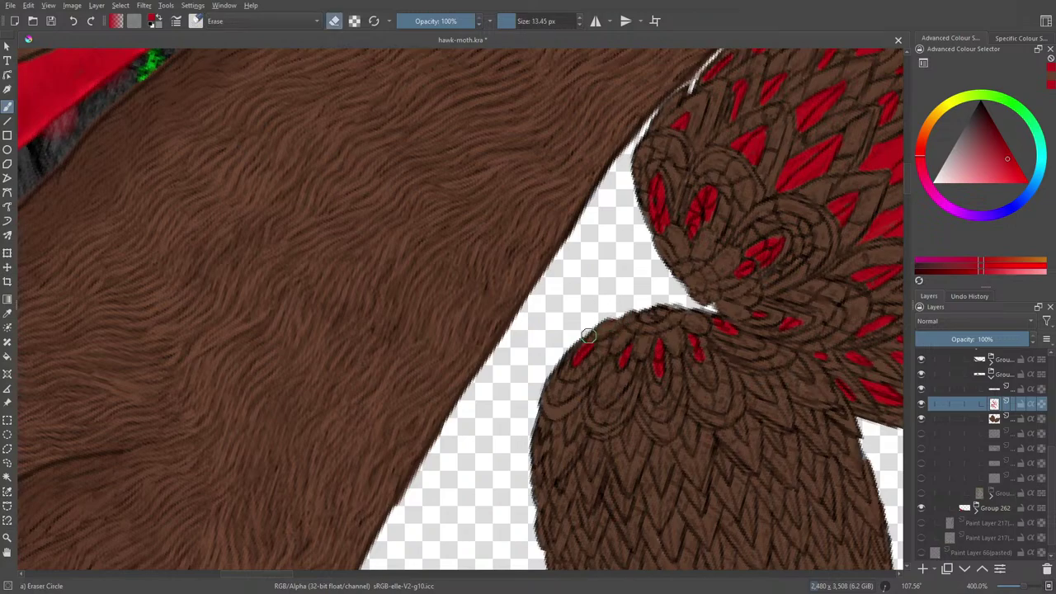
key("e")
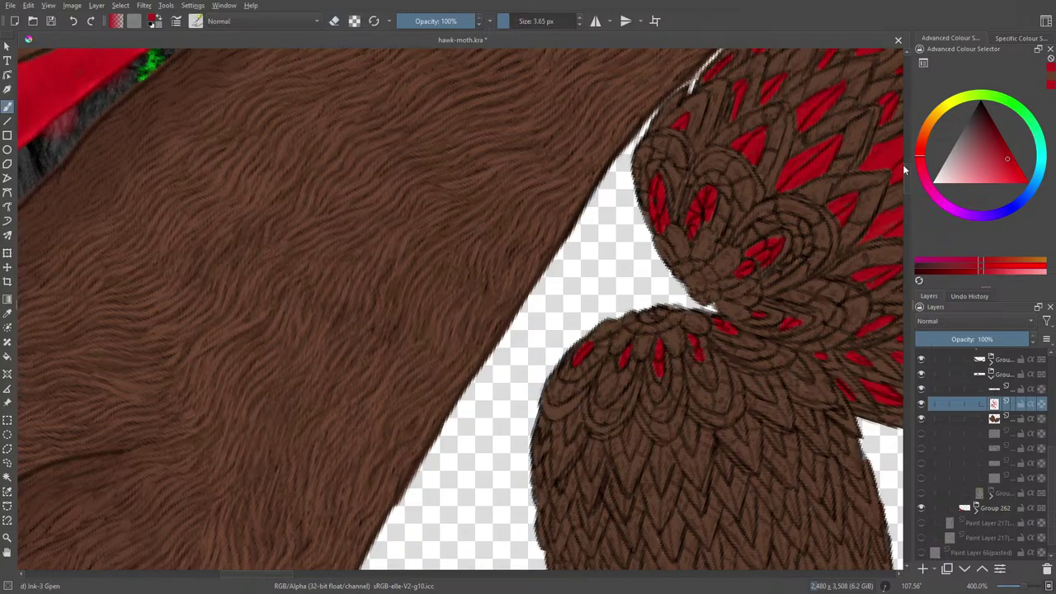
Paint a row of red feathers on the third lobe directly beneath the curled base feathers.
scroll(904, 174, "down", 3)
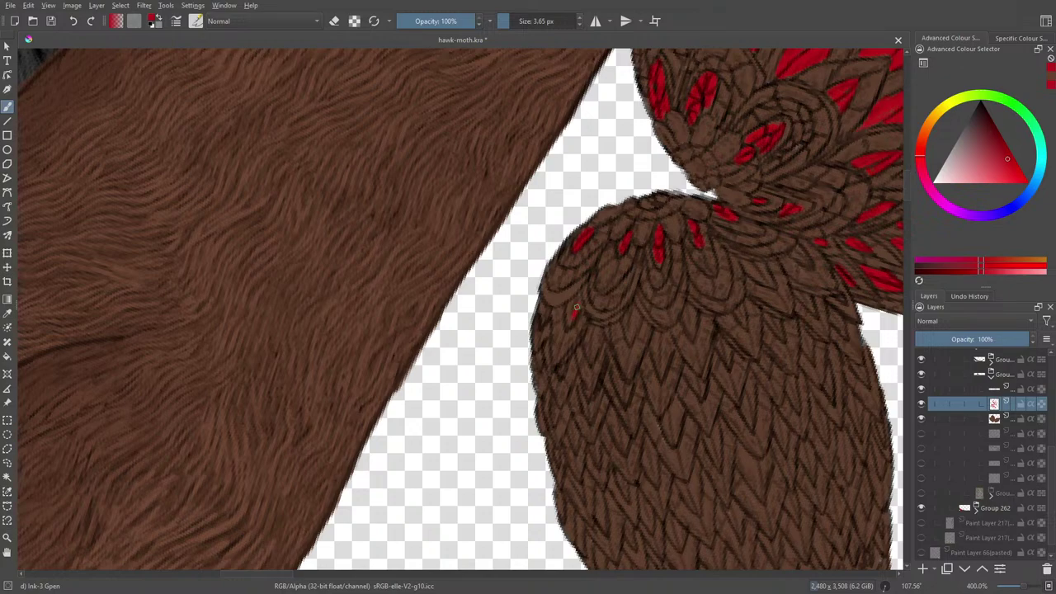
mouse_move(577, 307)
left_mouse_down()
mouse_move(569, 320)
mouse_move(571, 305)
mouse_move(591, 359)
mouse_move(594, 331)
mouse_move(631, 332)
mouse_move(629, 308)
left_mouse_up()
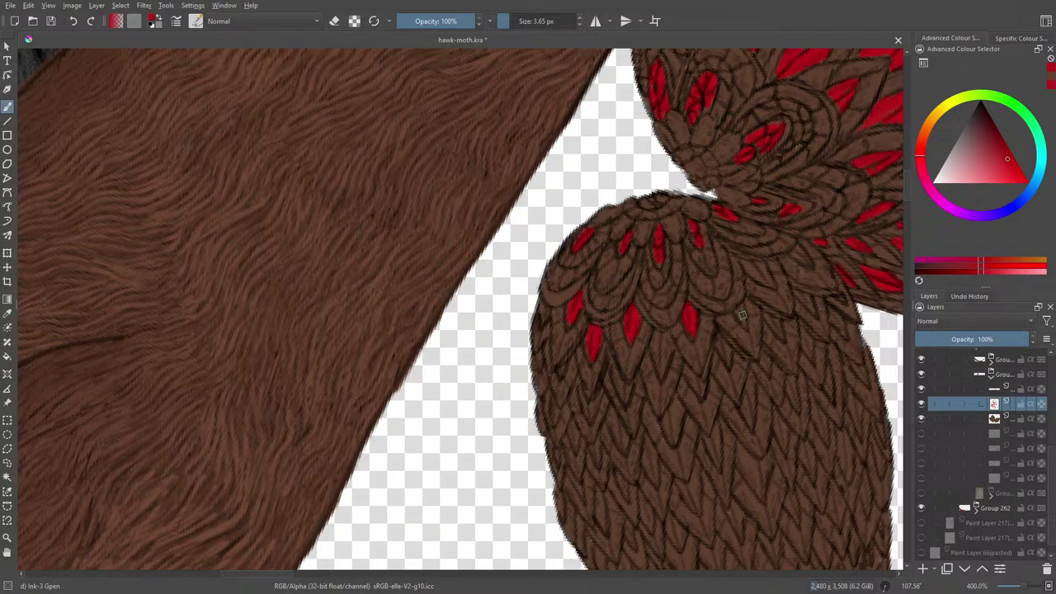
left_click_drag(740, 310, 743, 322)
right_click(632, 281)
left_click_drag(660, 385, 707, 367)
right_click(679, 295)
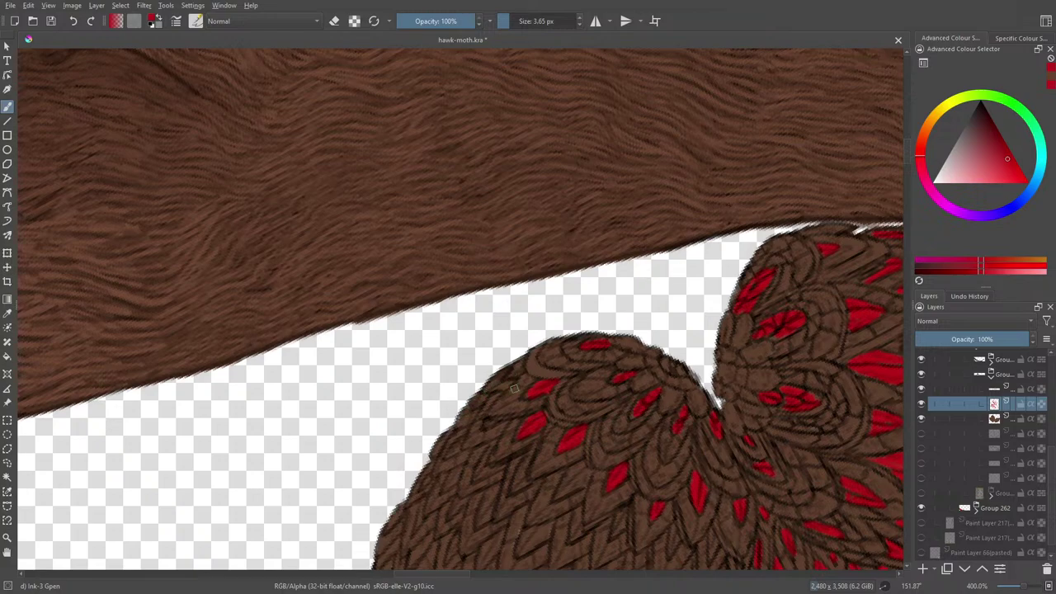
Rotate the canvas to 105° and paint staggered red feathers across the third lobe's upper part from edge to edge.
scroll(904, 151, "down", 3)
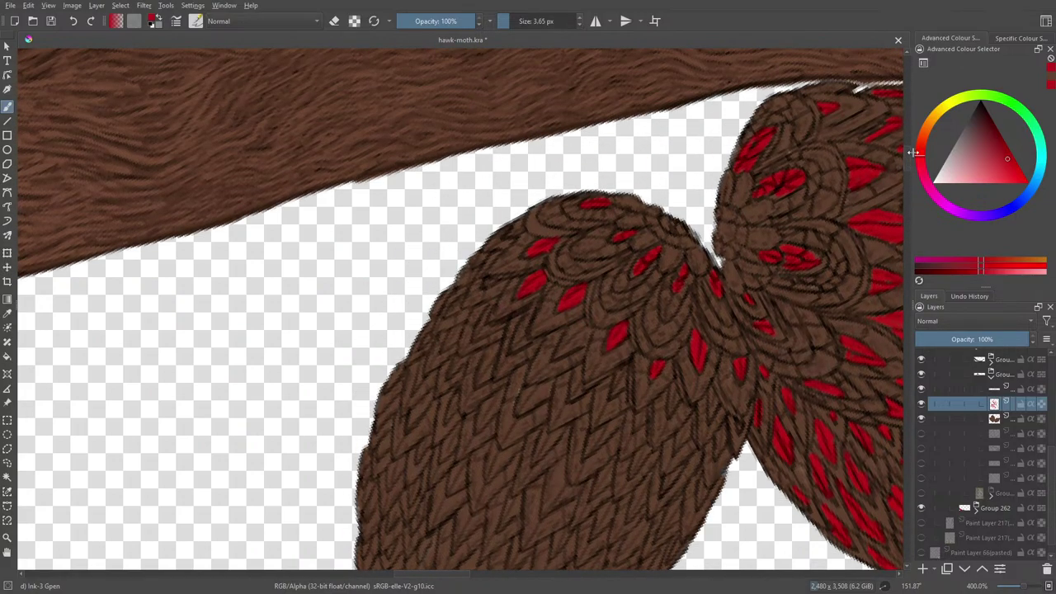
right_click(577, 420)
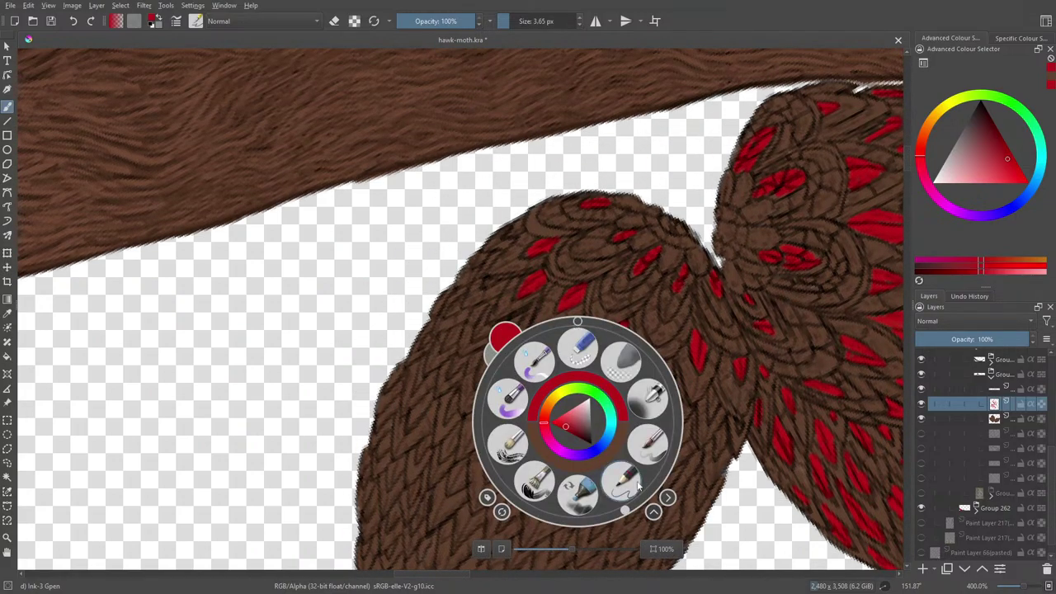
left_click_drag(628, 513, 671, 440)
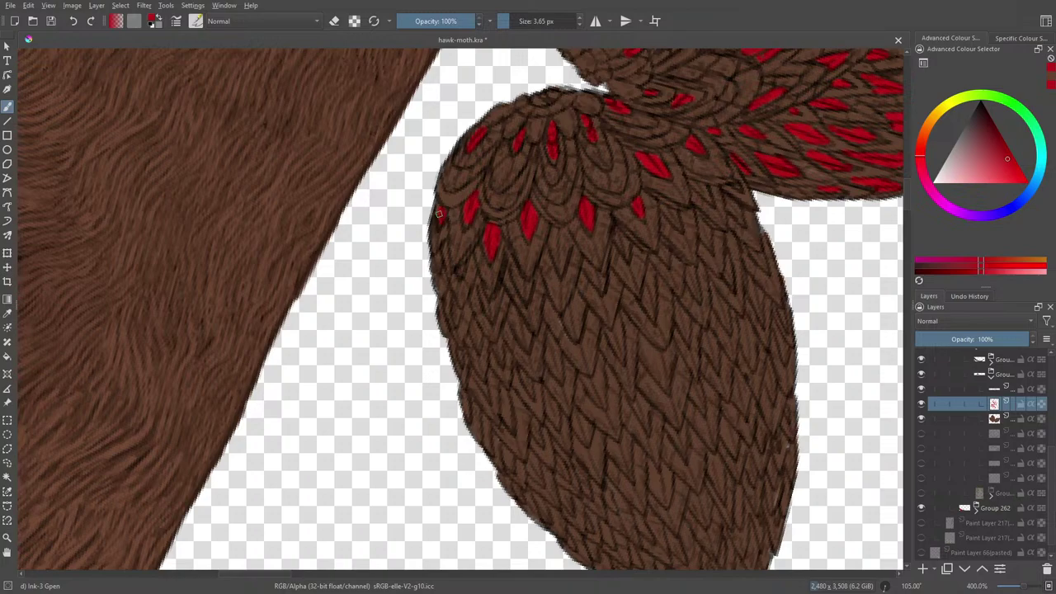
left_click_drag(438, 214, 437, 204)
left_click_drag(460, 275, 462, 270)
mouse_move(456, 310)
left_mouse_down()
mouse_move(488, 311)
mouse_move(519, 274)
mouse_move(529, 292)
mouse_move(523, 264)
mouse_move(556, 246)
mouse_move(564, 264)
mouse_move(552, 236)
left_mouse_up()
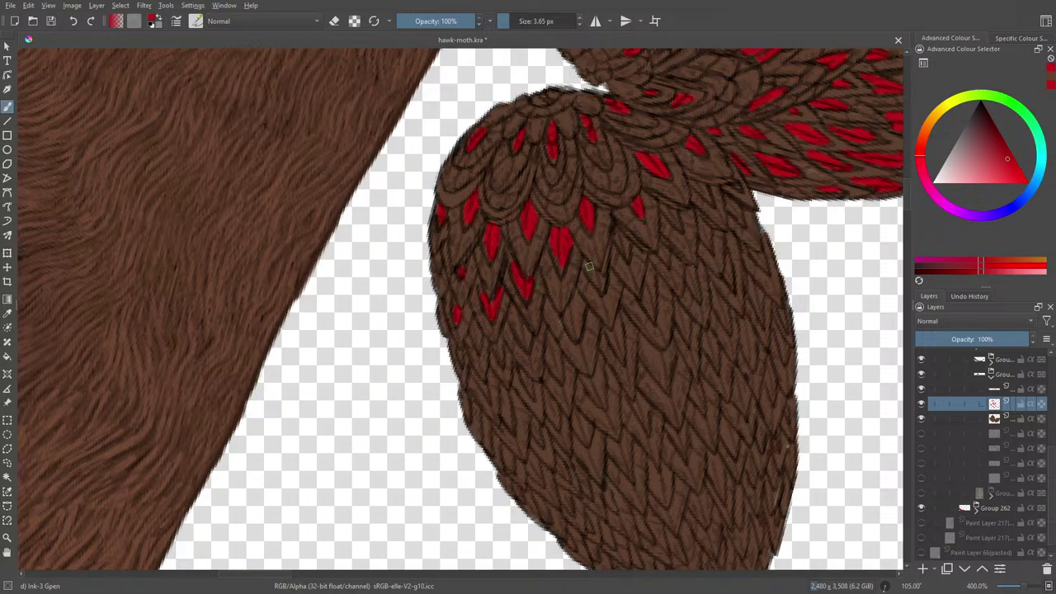
mouse_move(601, 286)
left_mouse_down()
mouse_move(602, 213)
mouse_move(627, 251)
mouse_move(622, 223)
mouse_move(627, 239)
mouse_move(658, 226)
mouse_move(664, 253)
left_mouse_up()
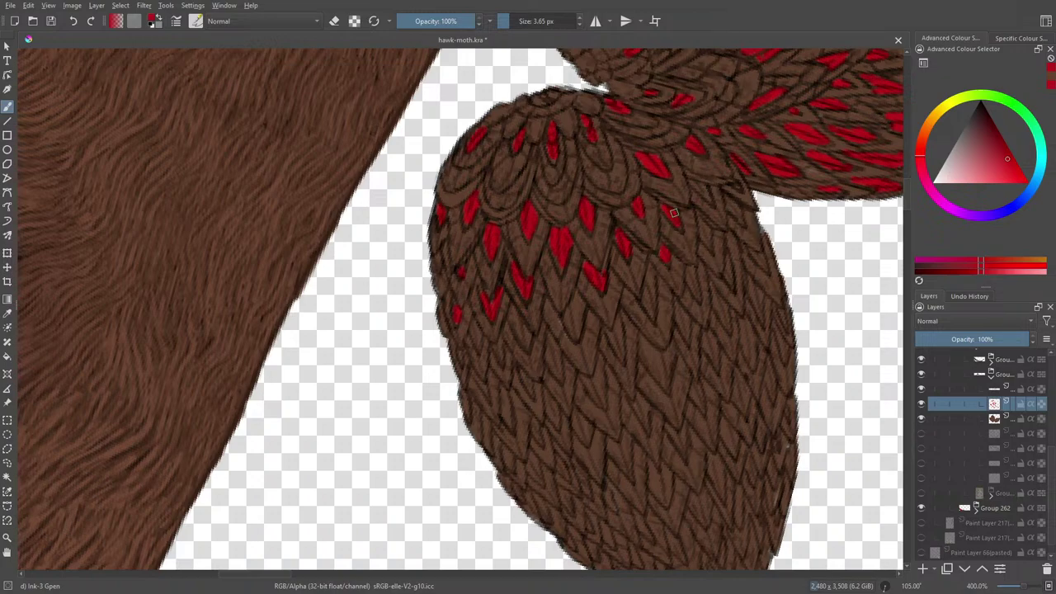
left_click_drag(702, 184, 708, 198)
left_click(736, 185)
Add another row of red feathers from the third lobe's centre towards its outer edge beside the trunk.
mouse_move(570, 332)
left_mouse_down()
mouse_move(583, 310)
mouse_move(570, 311)
left_mouse_up()
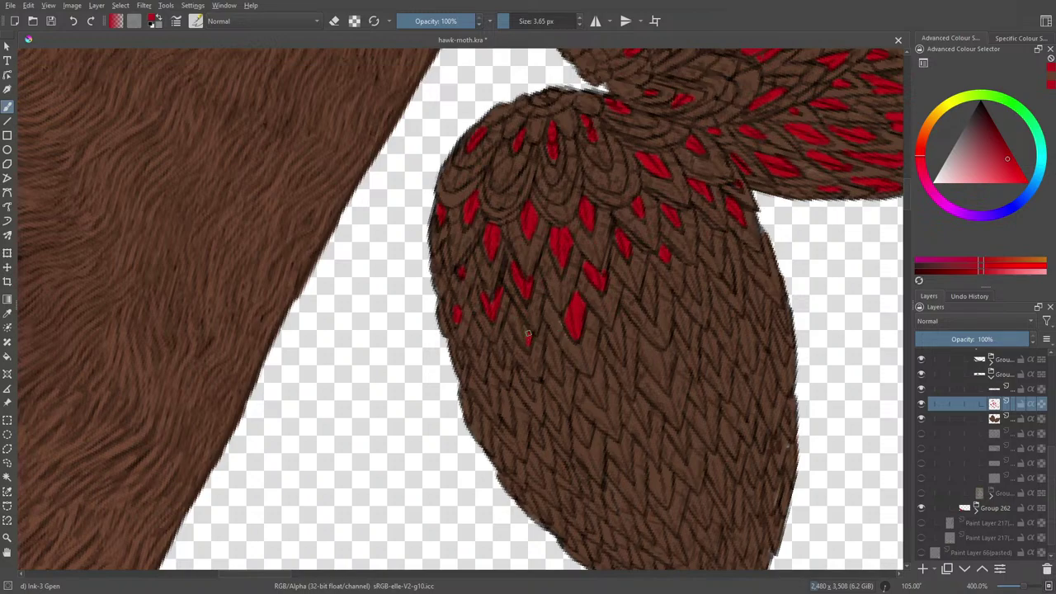
left_click_drag(527, 347, 510, 316)
left_click_drag(476, 346, 468, 313)
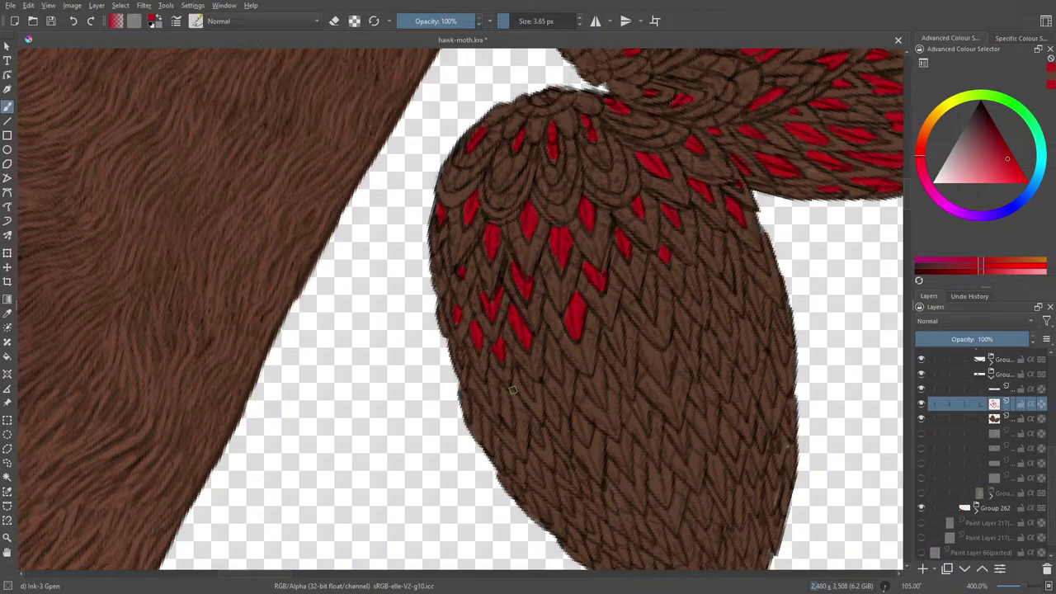
Sample the feather brown on the brown feather layer and ready the brush for touch-ups.
left_click(993, 421)
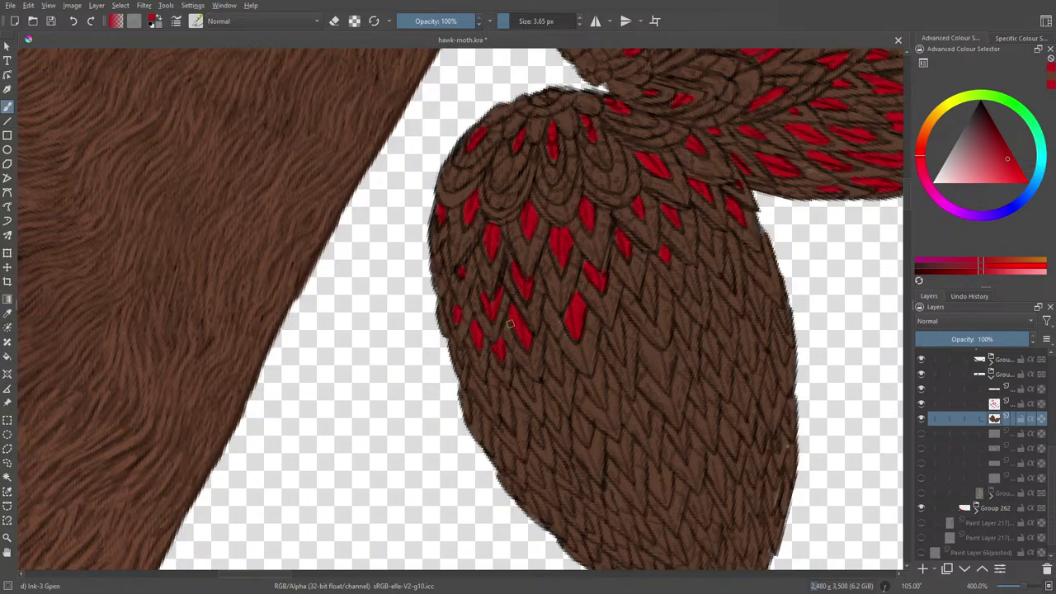
left_click(8, 314)
left_click(577, 341)
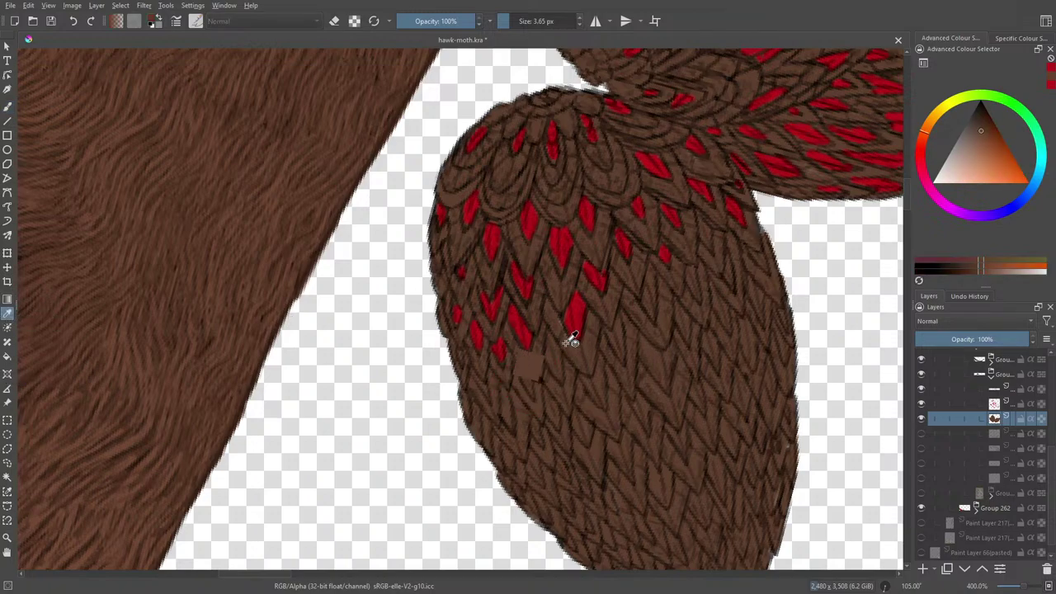
left_click(7, 106)
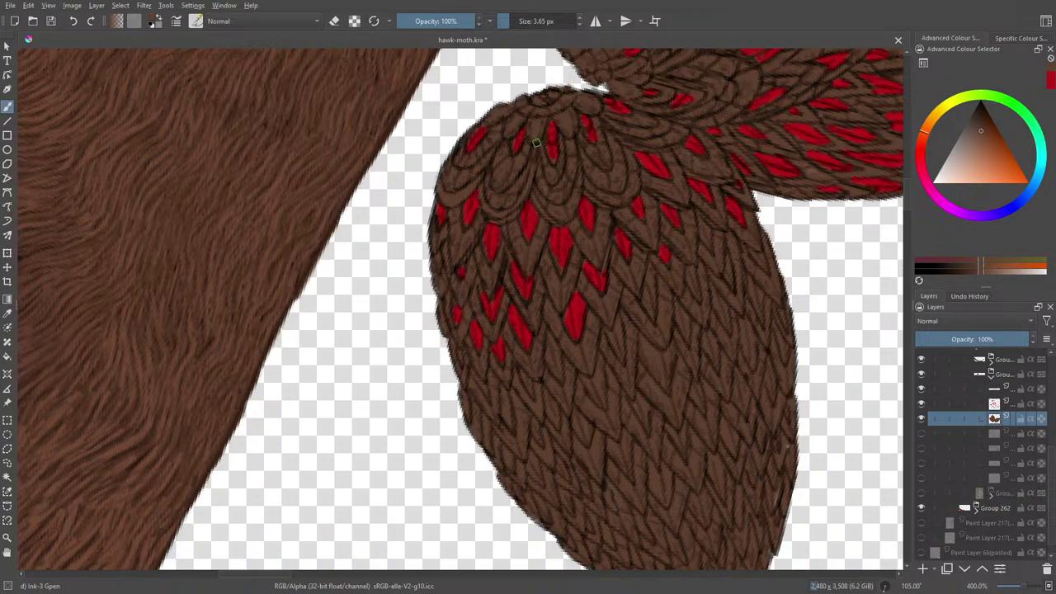
Return to the red layer Paint Layer 449, resample the feather red and paint feathers across the third lobe's upper middle.
left_click(957, 403)
mouse_move(957, 404)
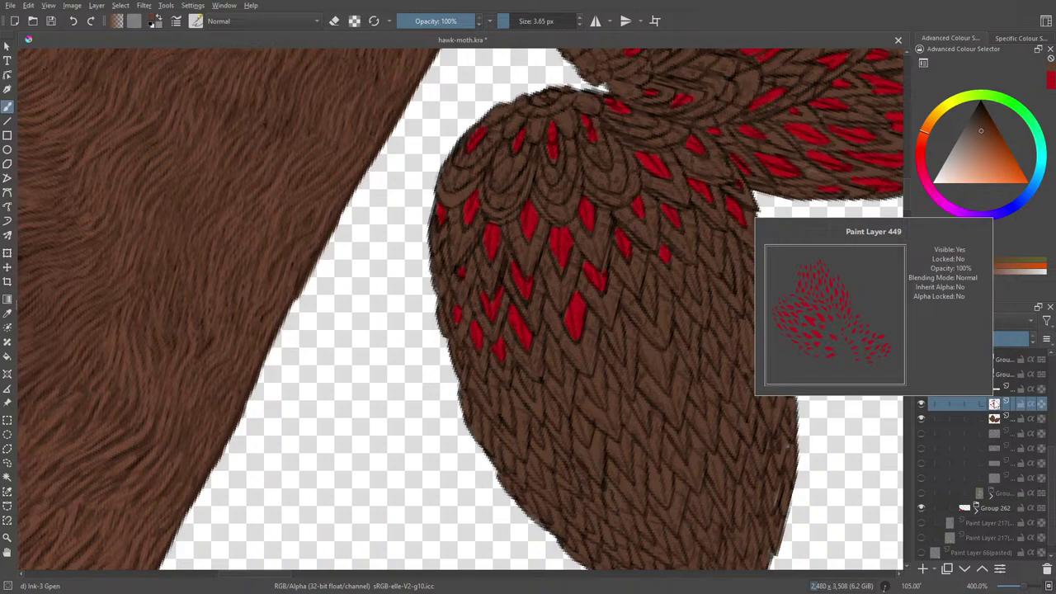
key("p")
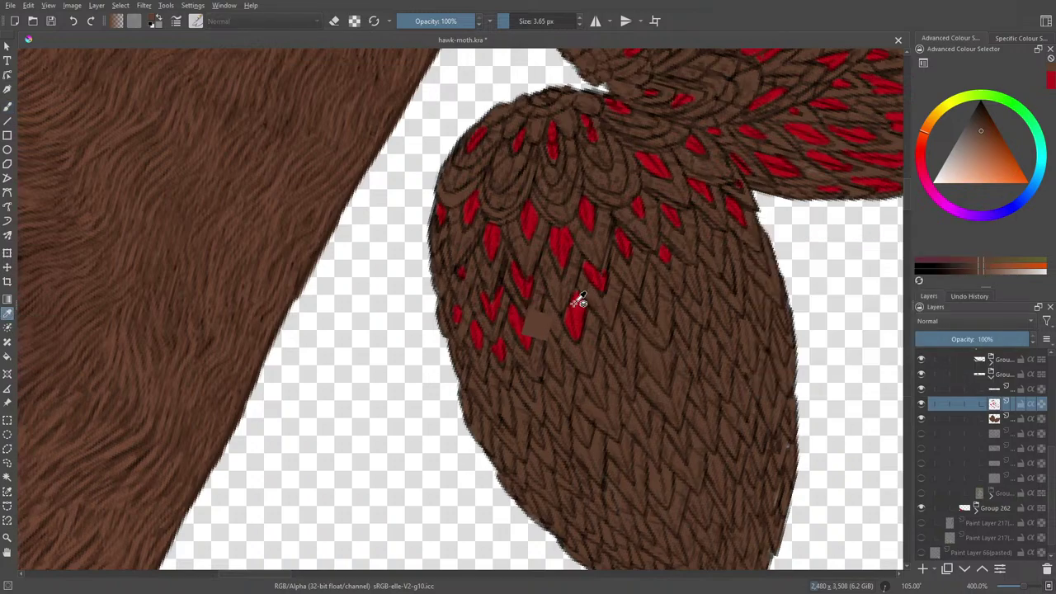
left_click(579, 301)
left_click(7, 108)
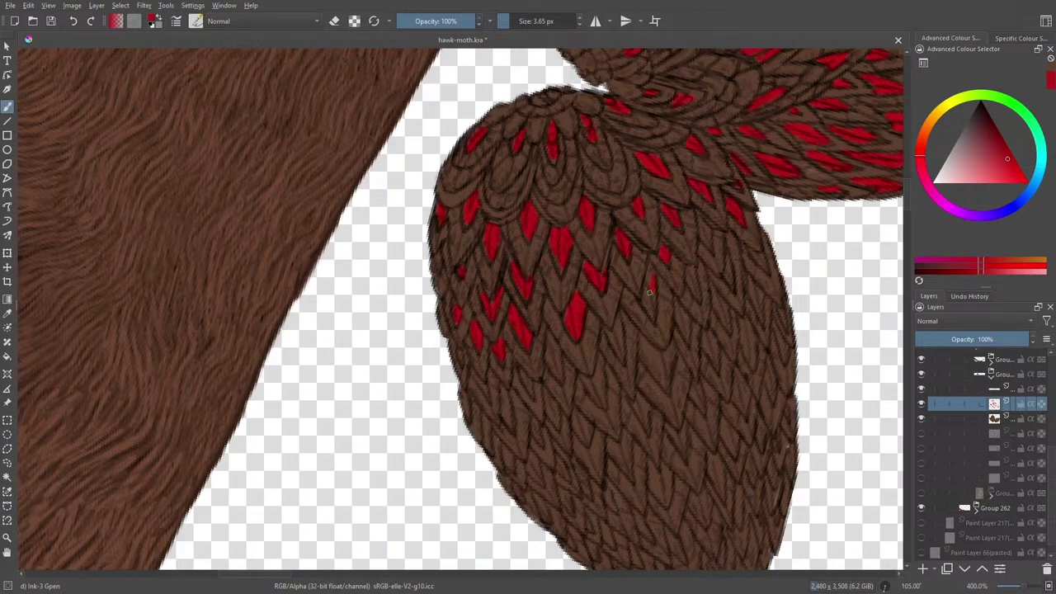
left_click_drag(647, 281, 650, 289)
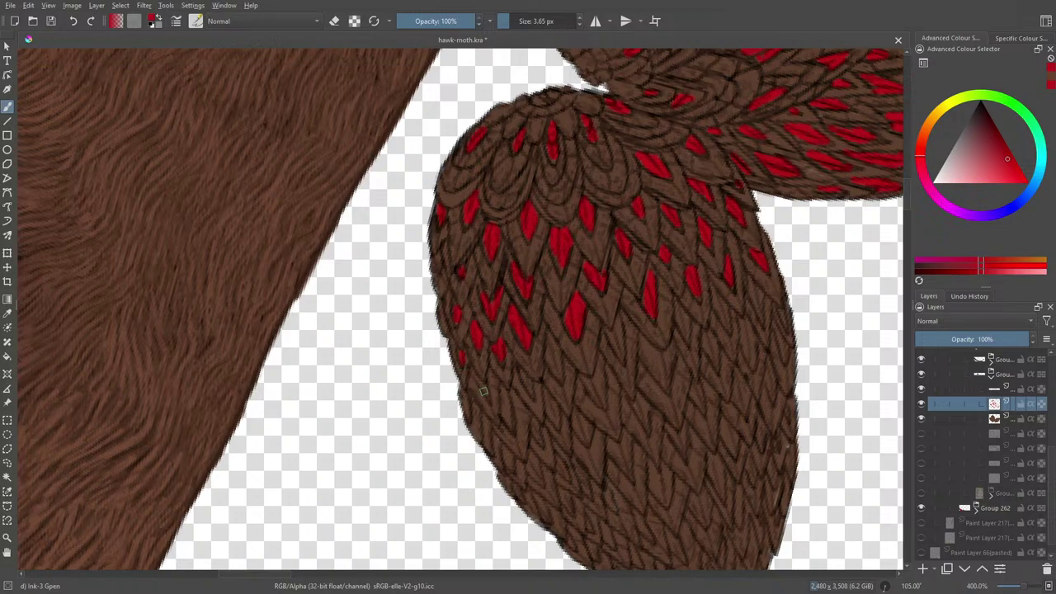
Paint a staggered group of red feathers down the third lobe's trunk-side edge and in towards its centre.
mouse_move(483, 384)
left_mouse_down()
mouse_move(484, 394)
mouse_move(529, 393)
mouse_move(519, 380)
left_mouse_up()
left_click_drag(508, 423, 509, 406)
mouse_move(554, 411)
left_mouse_down()
mouse_move(556, 422)
mouse_move(544, 397)
left_mouse_up()
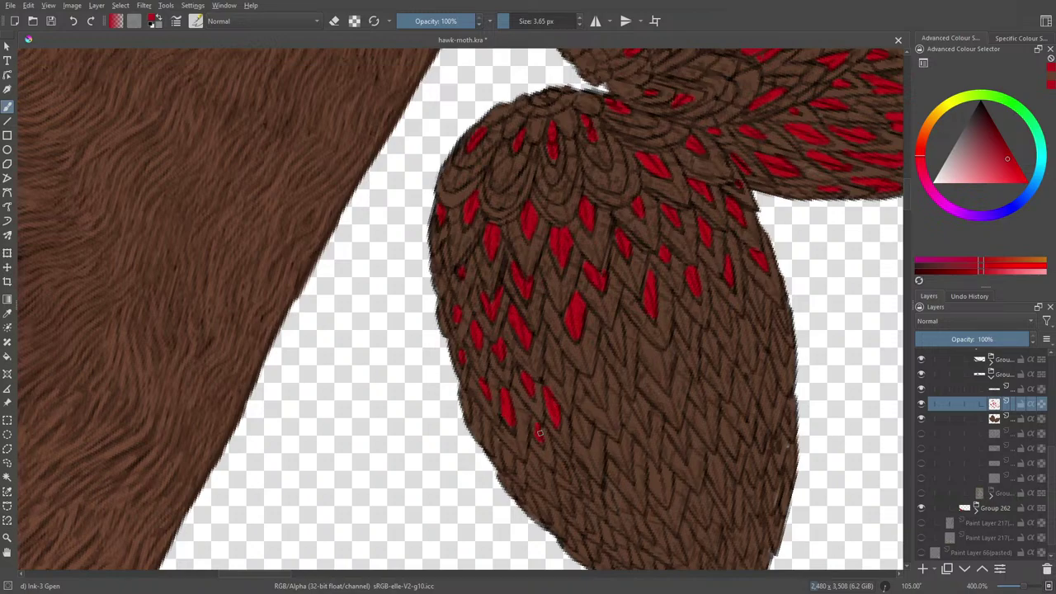
mouse_move(600, 396)
left_mouse_down()
mouse_move(600, 358)
mouse_move(591, 390)
mouse_move(603, 402)
mouse_move(588, 369)
left_mouse_up()
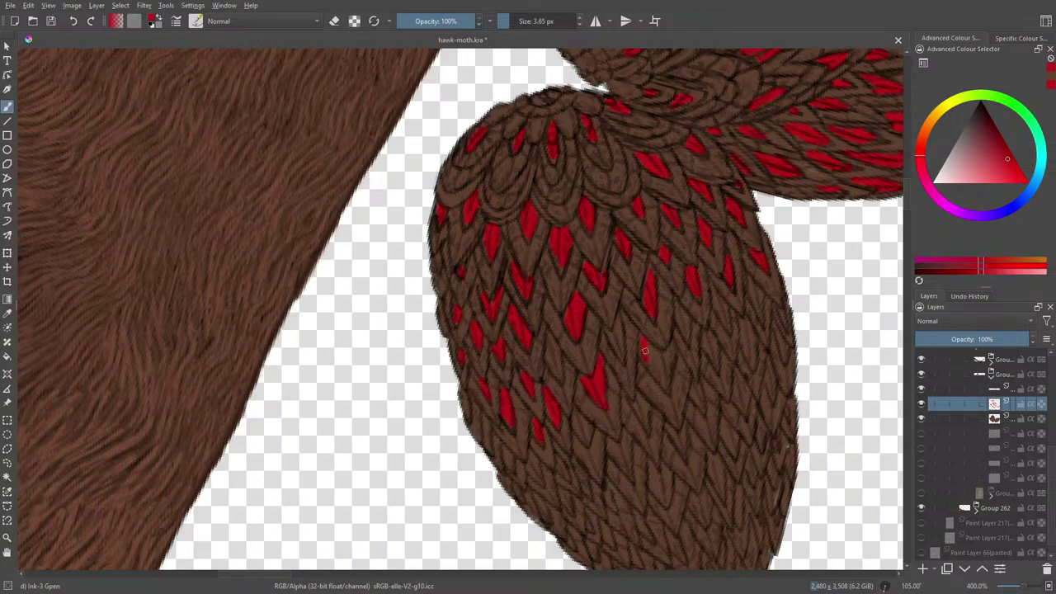
Paint a large red feather at the third lobe's centre and smaller ones from there to its far edge.
mouse_move(645, 351)
left_mouse_down()
mouse_move(653, 369)
mouse_move(656, 353)
mouse_move(665, 361)
left_mouse_up()
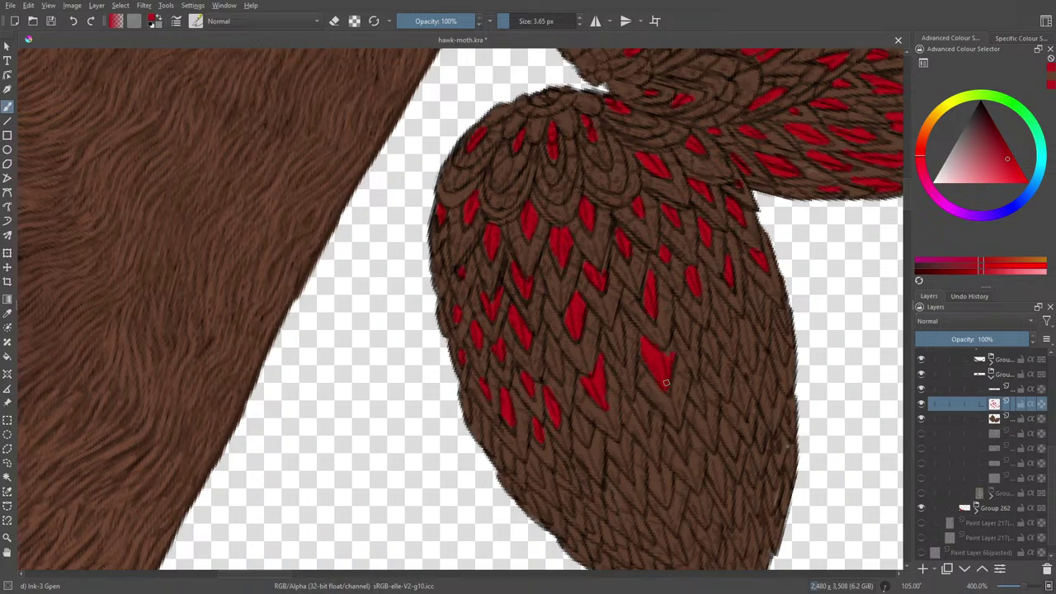
left_click_drag(619, 329, 621, 346)
mouse_move(688, 341)
left_mouse_down()
mouse_move(684, 313)
mouse_move(681, 324)
left_mouse_up()
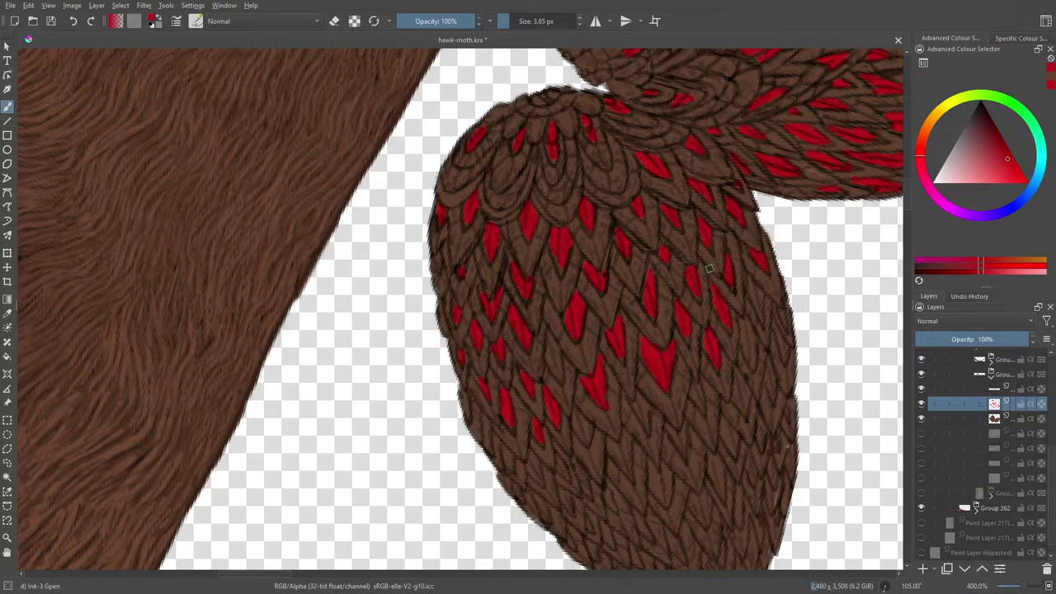
mouse_move(747, 332)
left_mouse_down()
mouse_move(748, 349)
mouse_move(746, 324)
left_mouse_up()
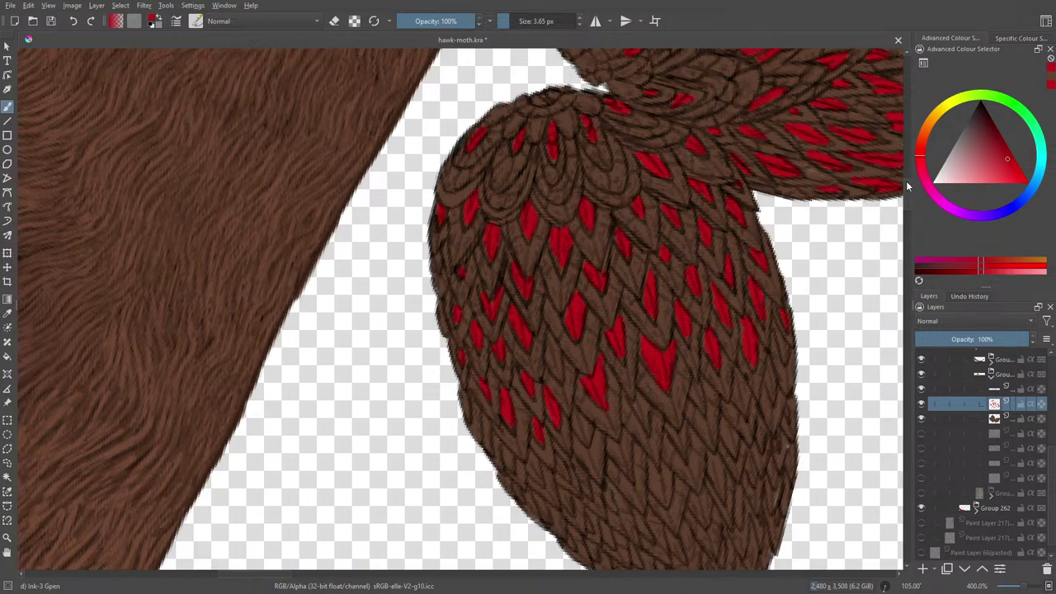
Paint red feathers along the third lobe's lower trunk-side edge and inward to just below its centre, erasing stray edges.
scroll(907, 190, "down", 5)
scroll(907, 197, "up", 2)
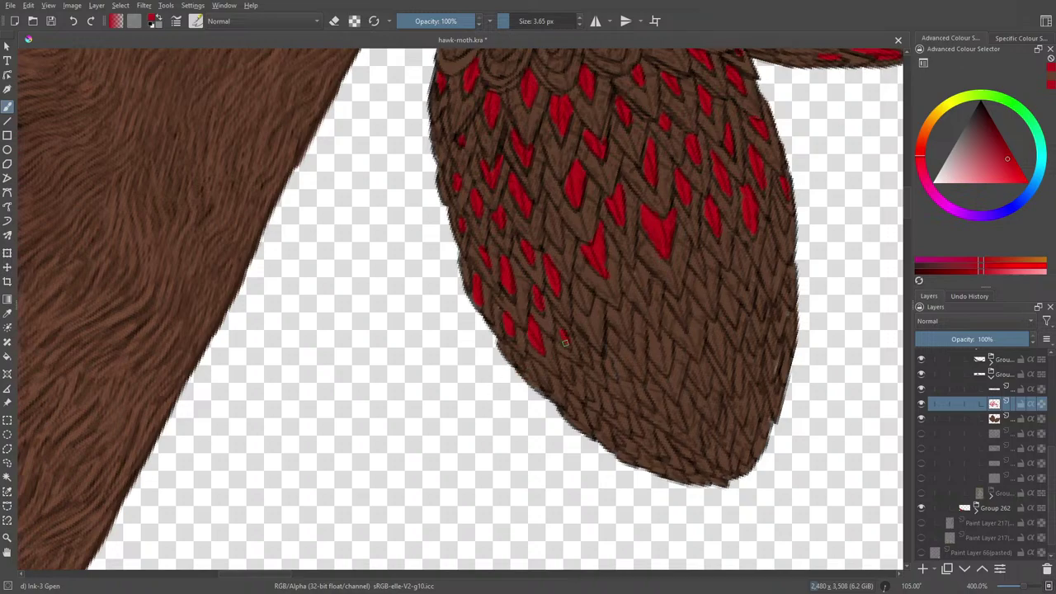
left_click(588, 359)
mouse_move(1020, 584)
left_mouse_down()
mouse_move(1002, 589)
mouse_move(1028, 587)
left_mouse_up()
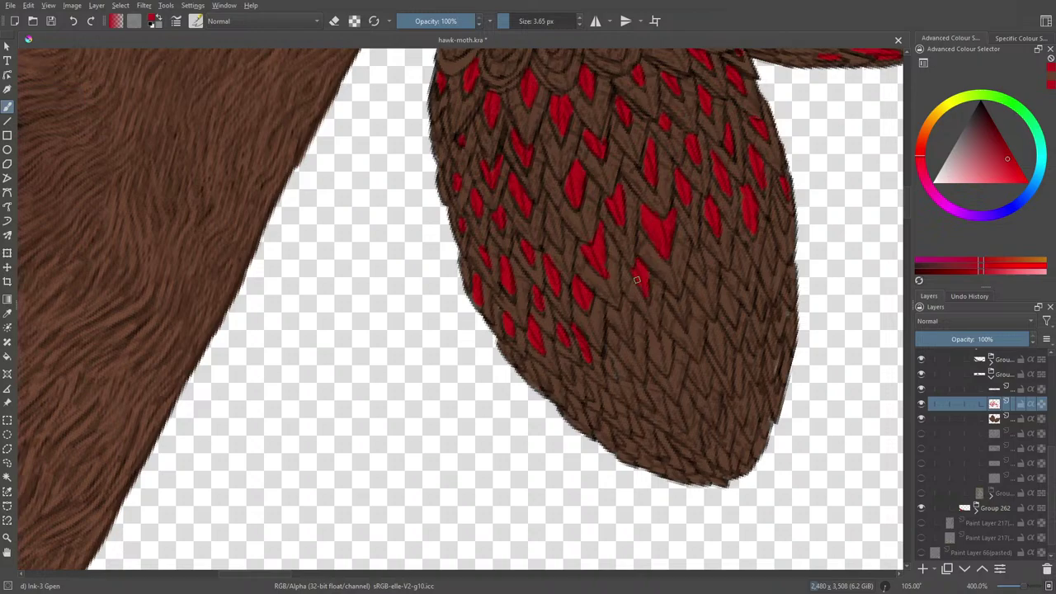
mouse_move(627, 309)
left_mouse_down()
mouse_move(626, 328)
mouse_move(625, 301)
mouse_move(625, 321)
mouse_move(608, 312)
left_mouse_up()
key("e")
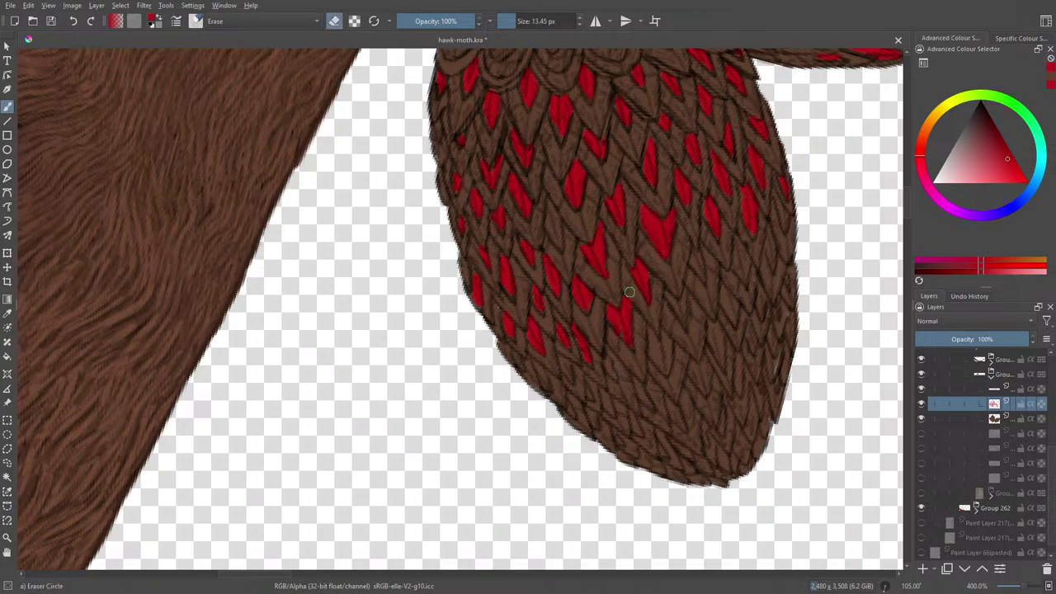
key("e")
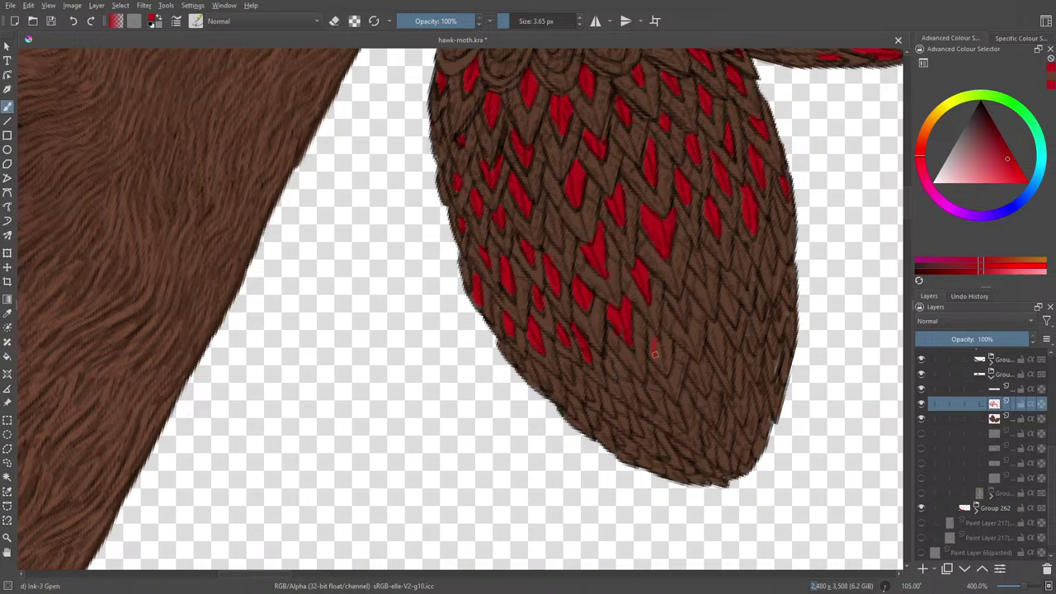
Paint a staggered set of red feathers below the third lobe's large central feather and towards its far side, trimming overlaps with the eraser.
mouse_move(658, 354)
left_mouse_down()
mouse_move(667, 368)
mouse_move(683, 296)
mouse_move(681, 318)
mouse_move(670, 297)
left_mouse_up()
left_click_drag(700, 253, 698, 270)
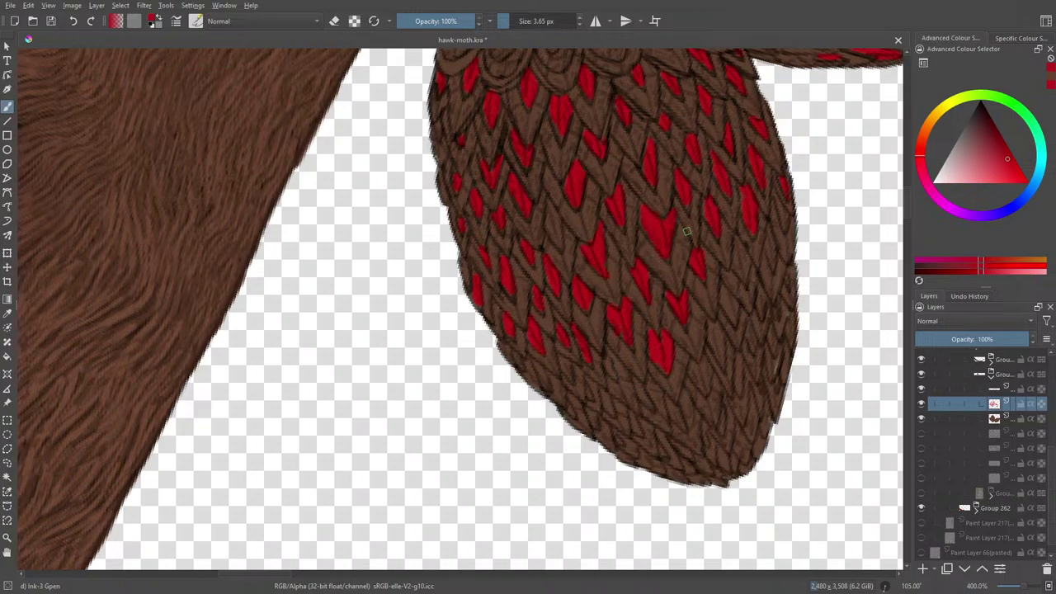
key("e")
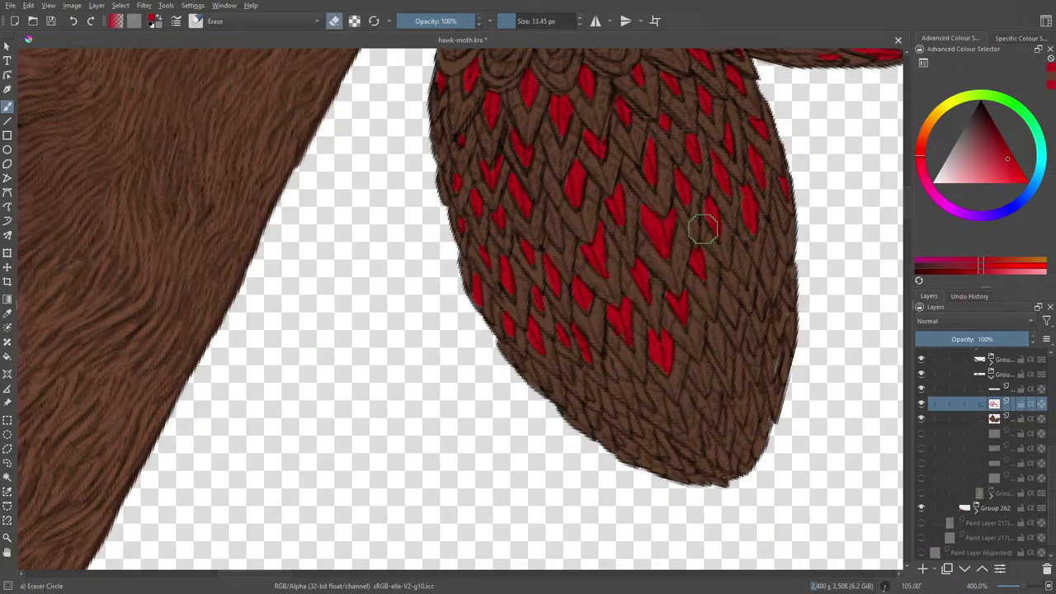
key("e")
Paint narrow red feathers down the third lobe's far edge and erase the excess red beside them.
mouse_move(737, 241)
left_mouse_down()
mouse_move(738, 267)
mouse_move(749, 262)
mouse_move(768, 244)
left_mouse_up()
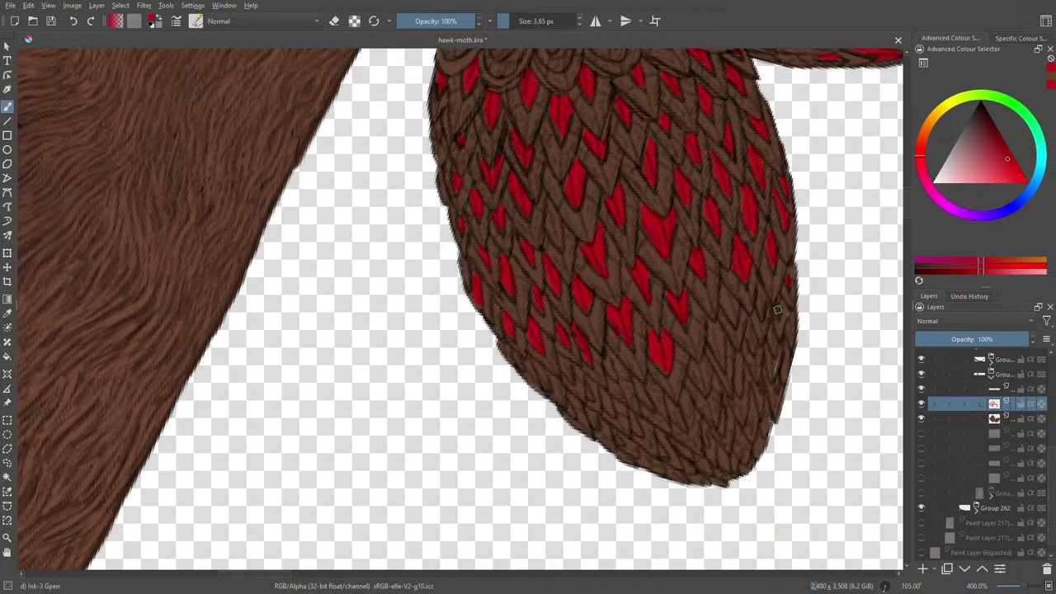
left_click_drag(788, 315, 790, 317)
key("e")
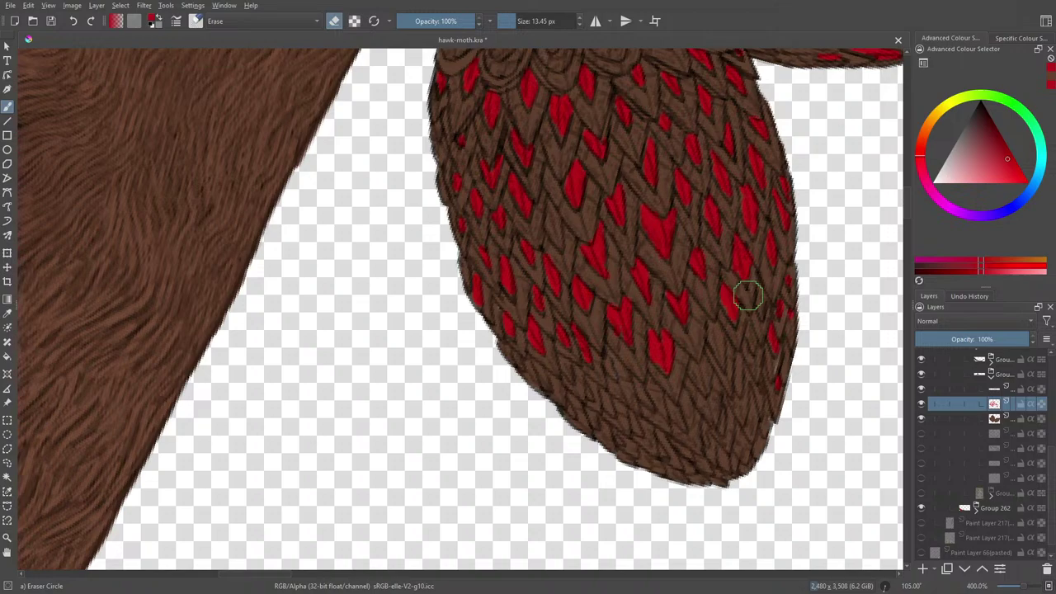
Paint progressively smaller red feathers across the third lobe's lower part and into its tip.
key("e")
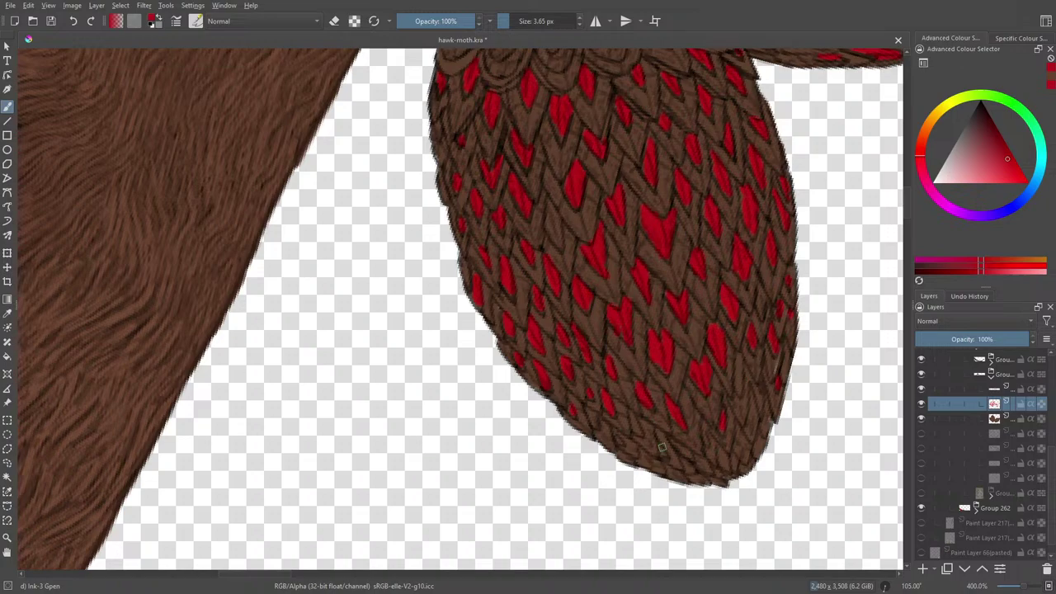
left_click_drag(660, 445, 665, 456)
left_click_drag(611, 436, 620, 444)
Reset the canvas rotation to 0°, check the three lobes at 100% zoom, and save hawk-moth.kra.
right_click(726, 426)
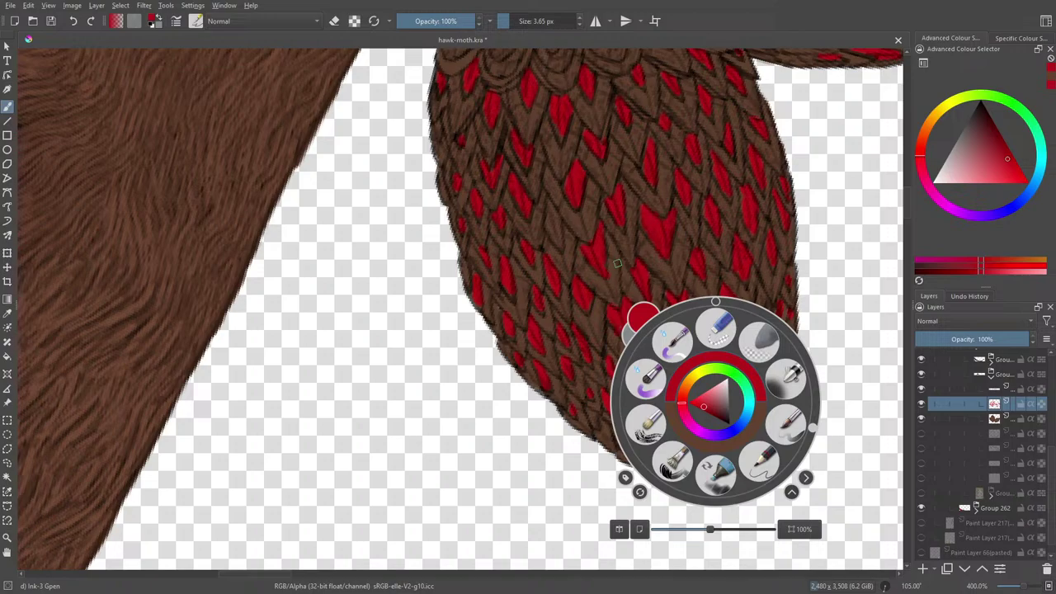
left_click(716, 306)
left_click(574, 283)
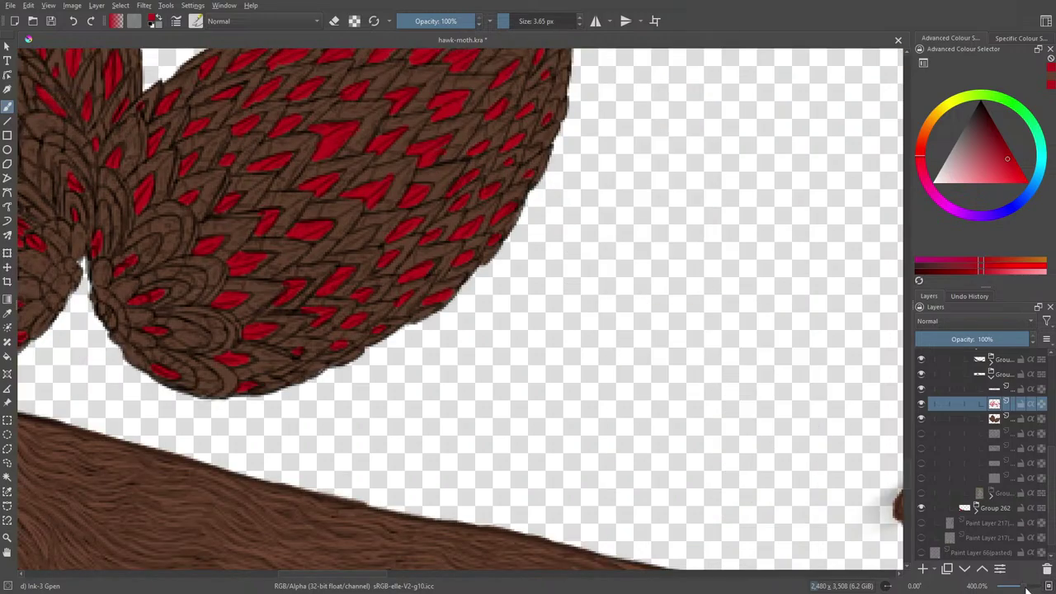
scroll(1026, 588, "down", 3)
scroll(1021, 589, "down", 2)
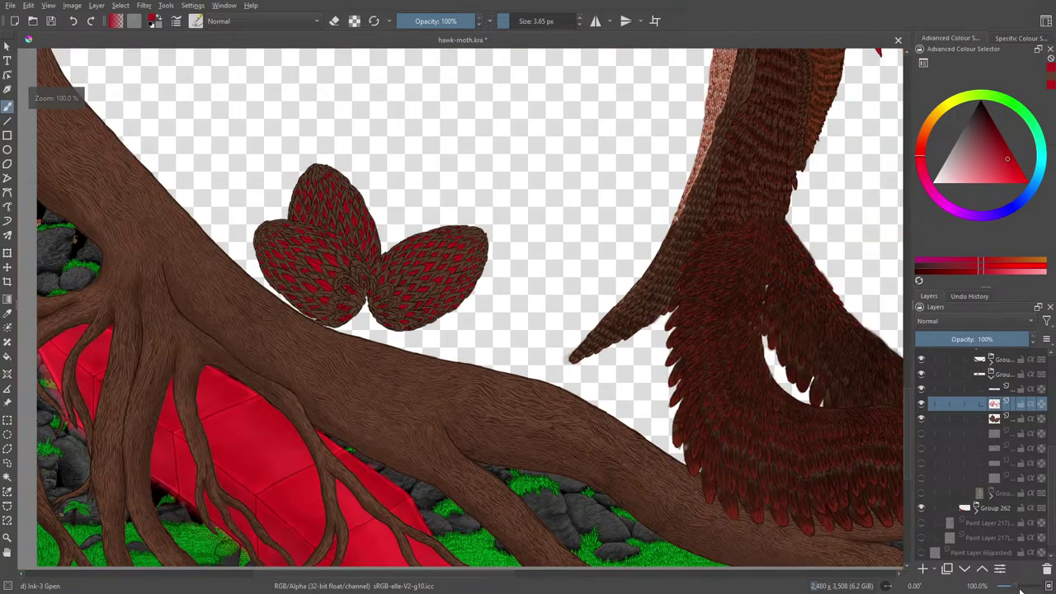
scroll(1019, 589, "up", 1)
scroll(1019, 590, "down", 2)
scroll(1013, 588, "up", 3)
scroll(1023, 587, "up", 1)
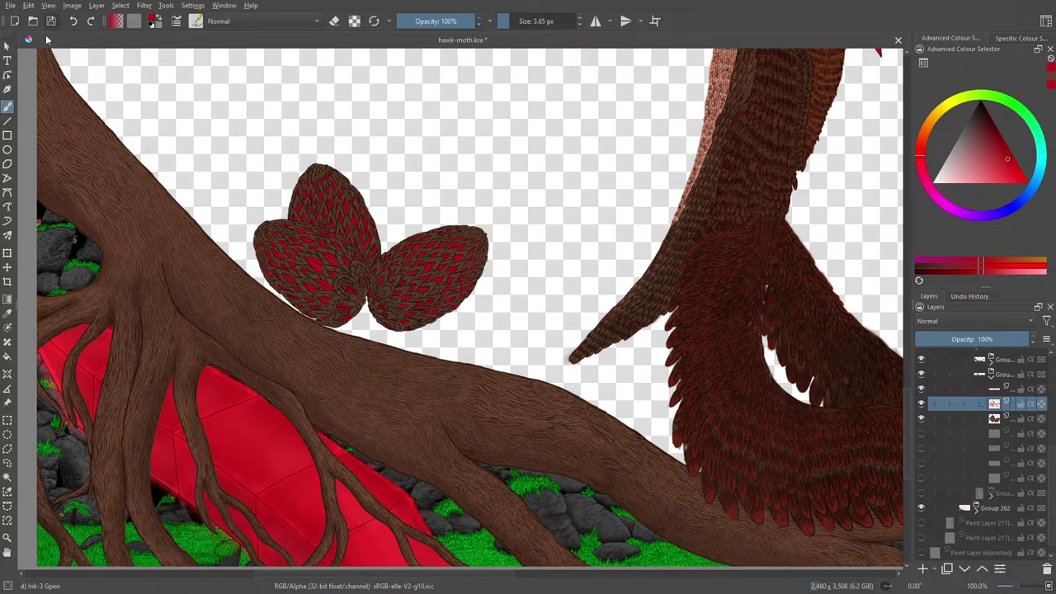
key("ctrl+s")
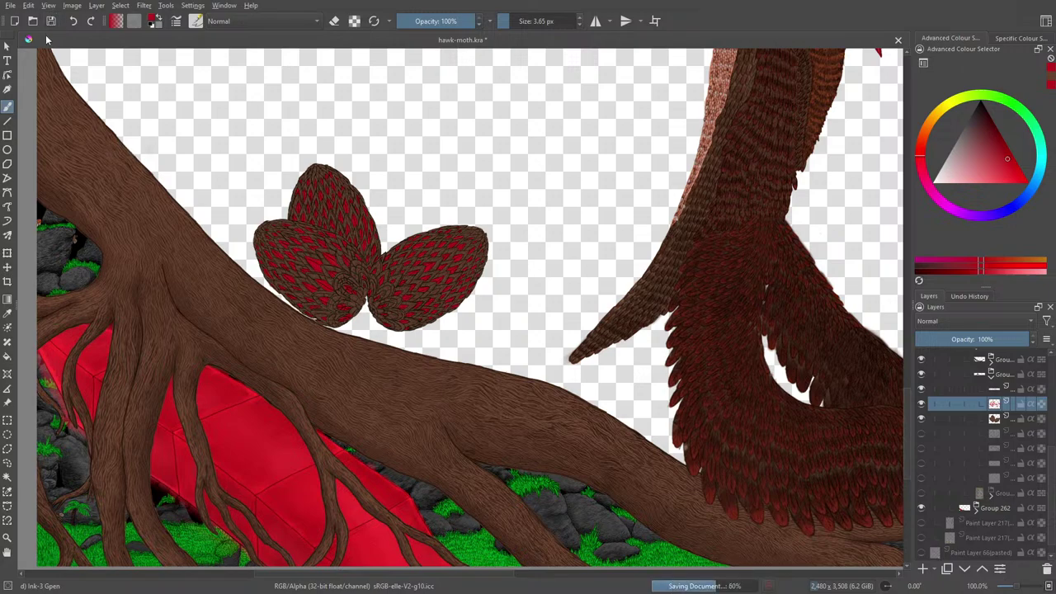